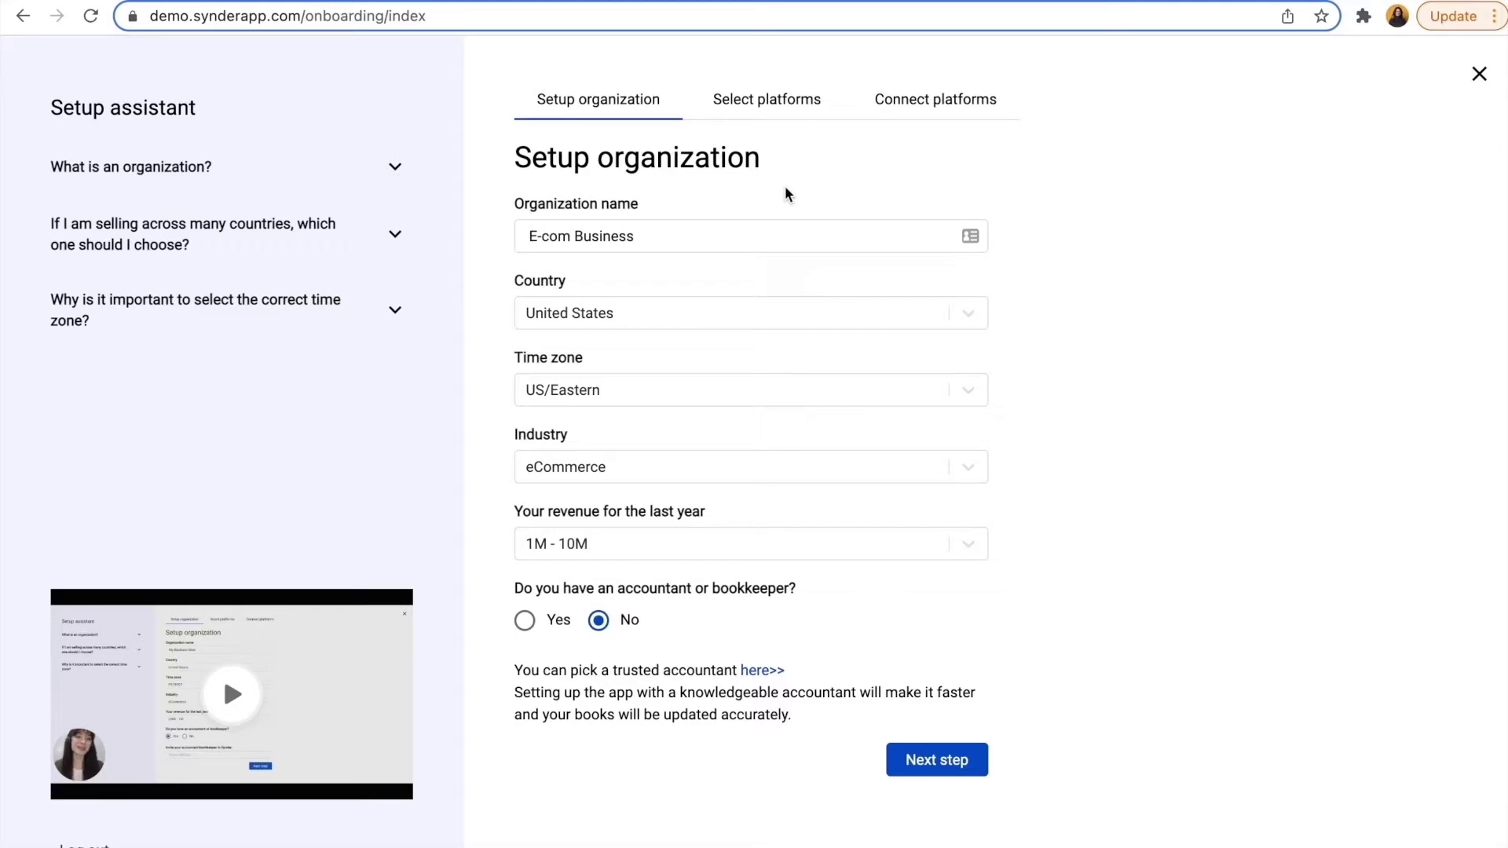
Confirm the E-com Business details (United States, US/Eastern, eCommerce, 1M-10M) and submit them.
{"action": "left_click_drag", "start_coordinate": [670, 238], "coordinate": [491, 242]}
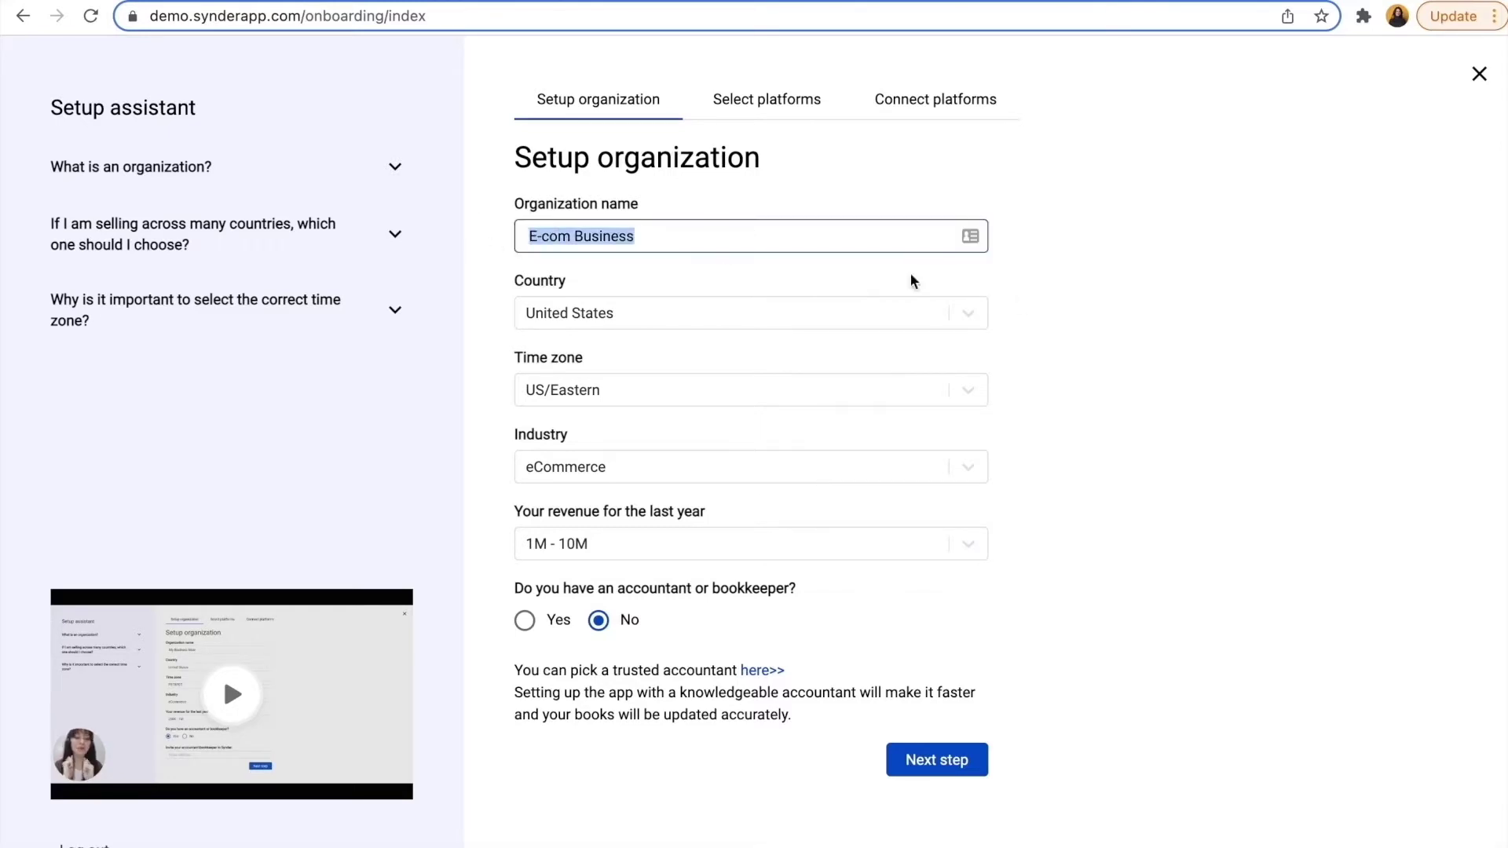
{"action": "left_click", "coordinate": [1122, 327]}
{"action": "left_click", "coordinate": [935, 761]}
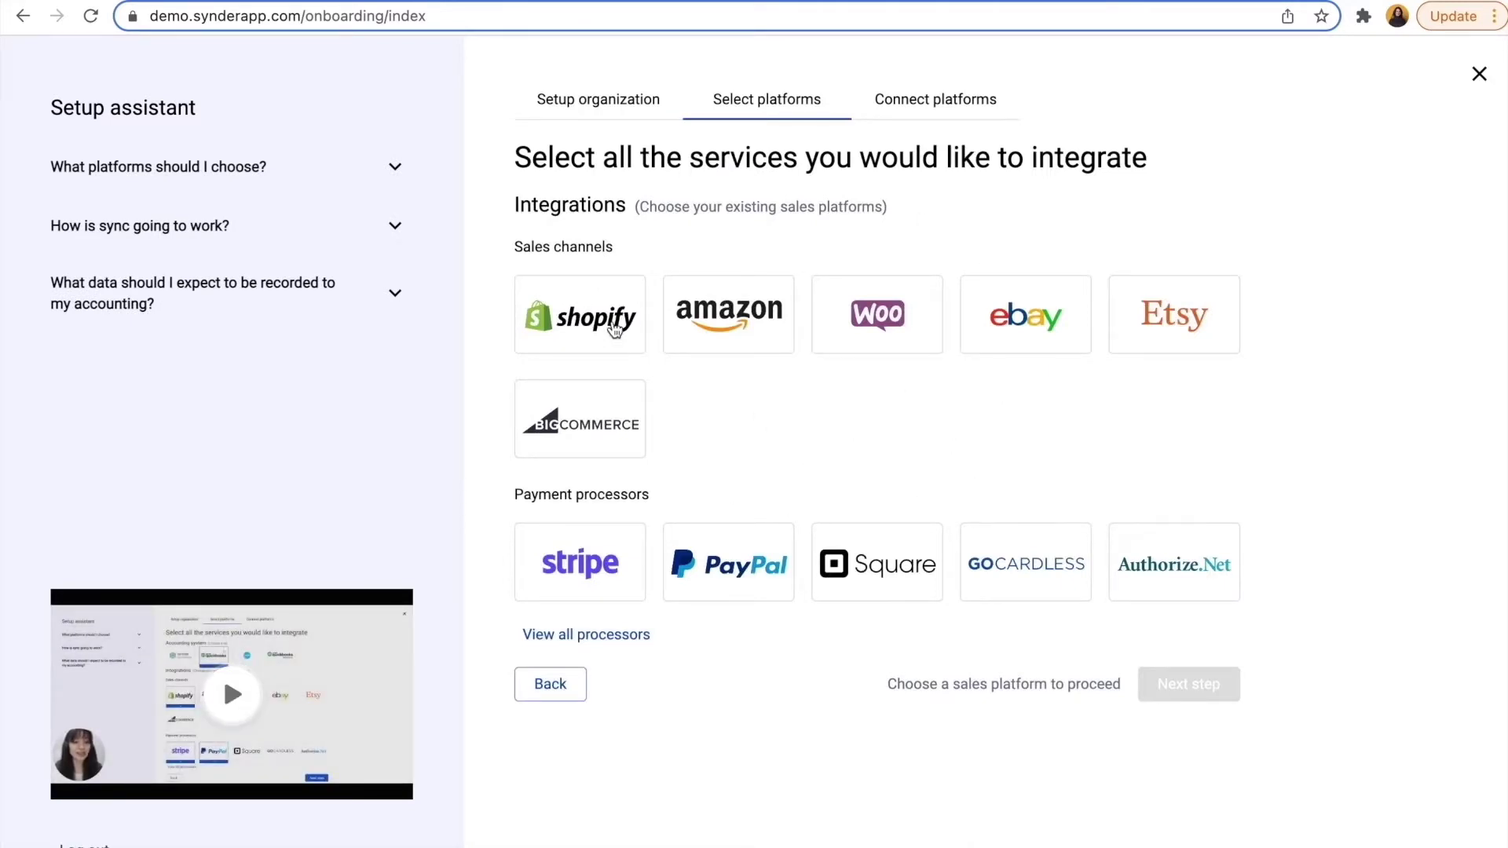
Select Shopify as the only sales channel, deselecting Amazon and Woo.
{"action": "left_click", "coordinate": [621, 338]}
{"action": "left_click", "coordinate": [738, 334]}
{"action": "left_click", "coordinate": [839, 328]}
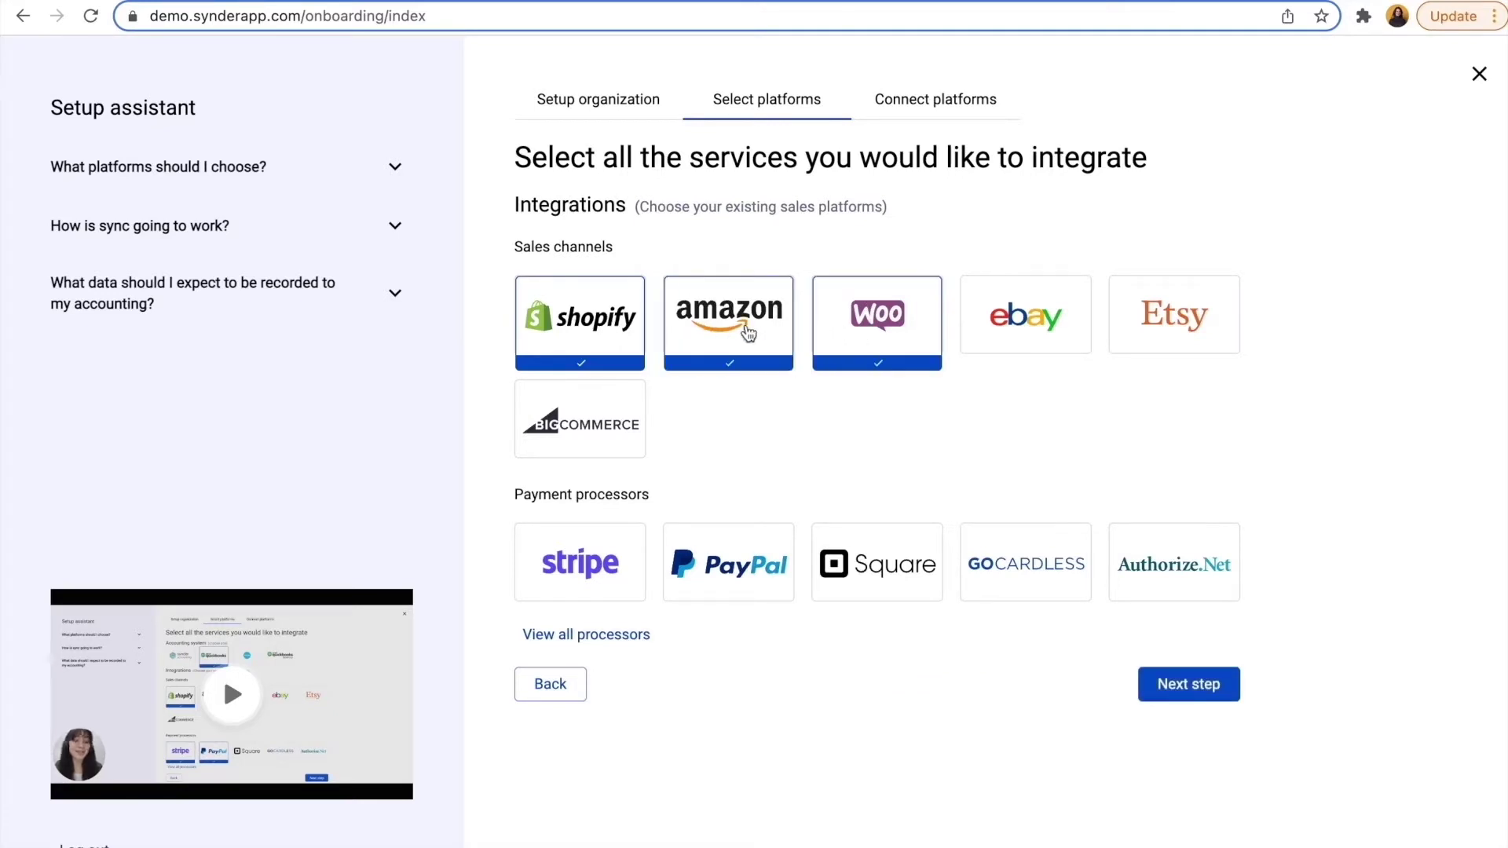
{"action": "left_click", "coordinate": [860, 339]}
{"action": "left_click", "coordinate": [769, 337]}
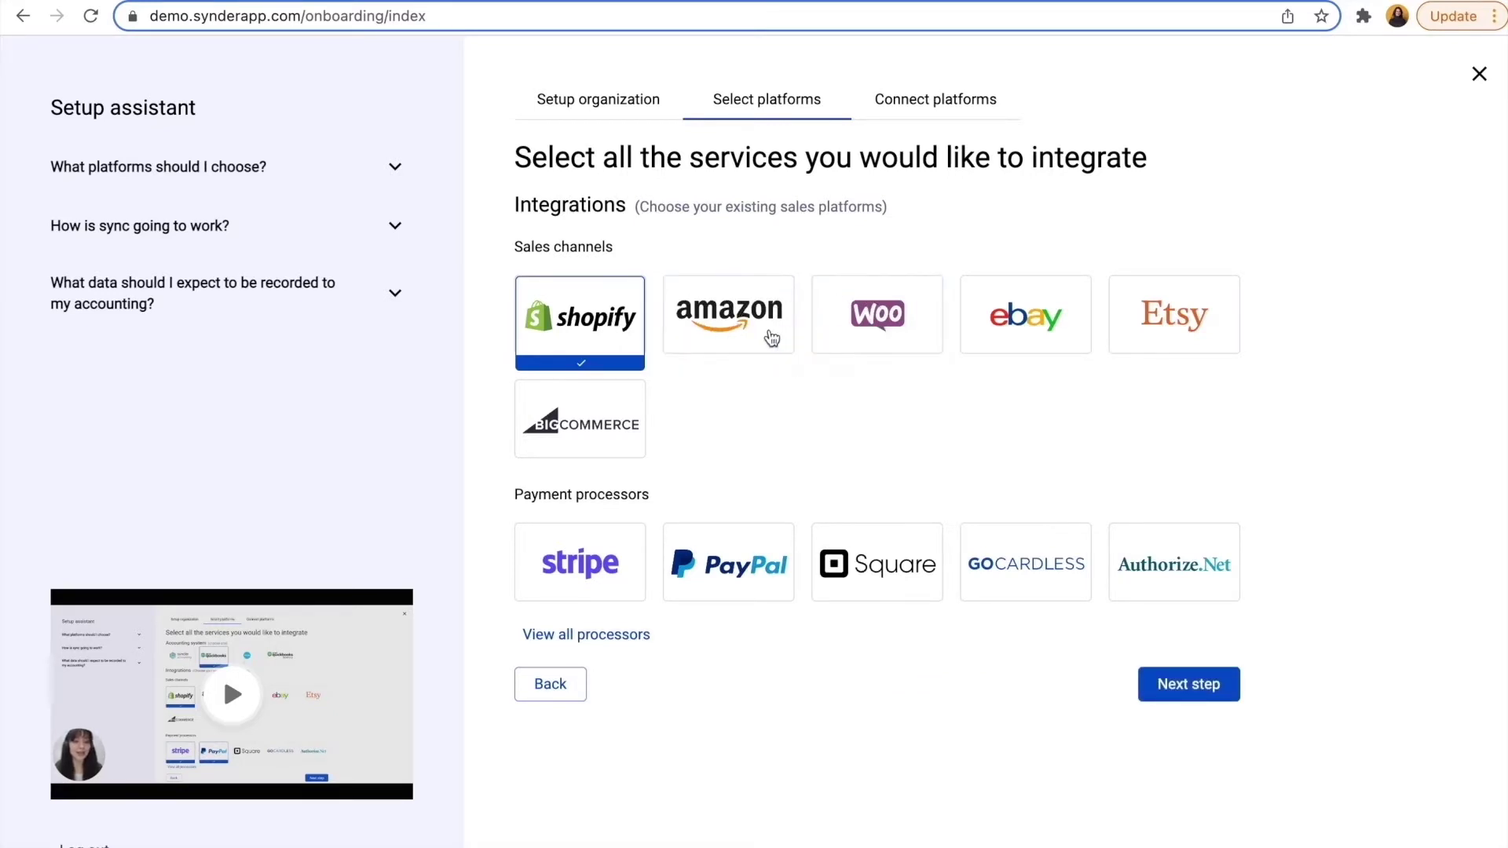
Choose Stripe as the payment processor after checking the full processor list, then continue.
{"action": "left_click", "coordinate": [605, 559]}
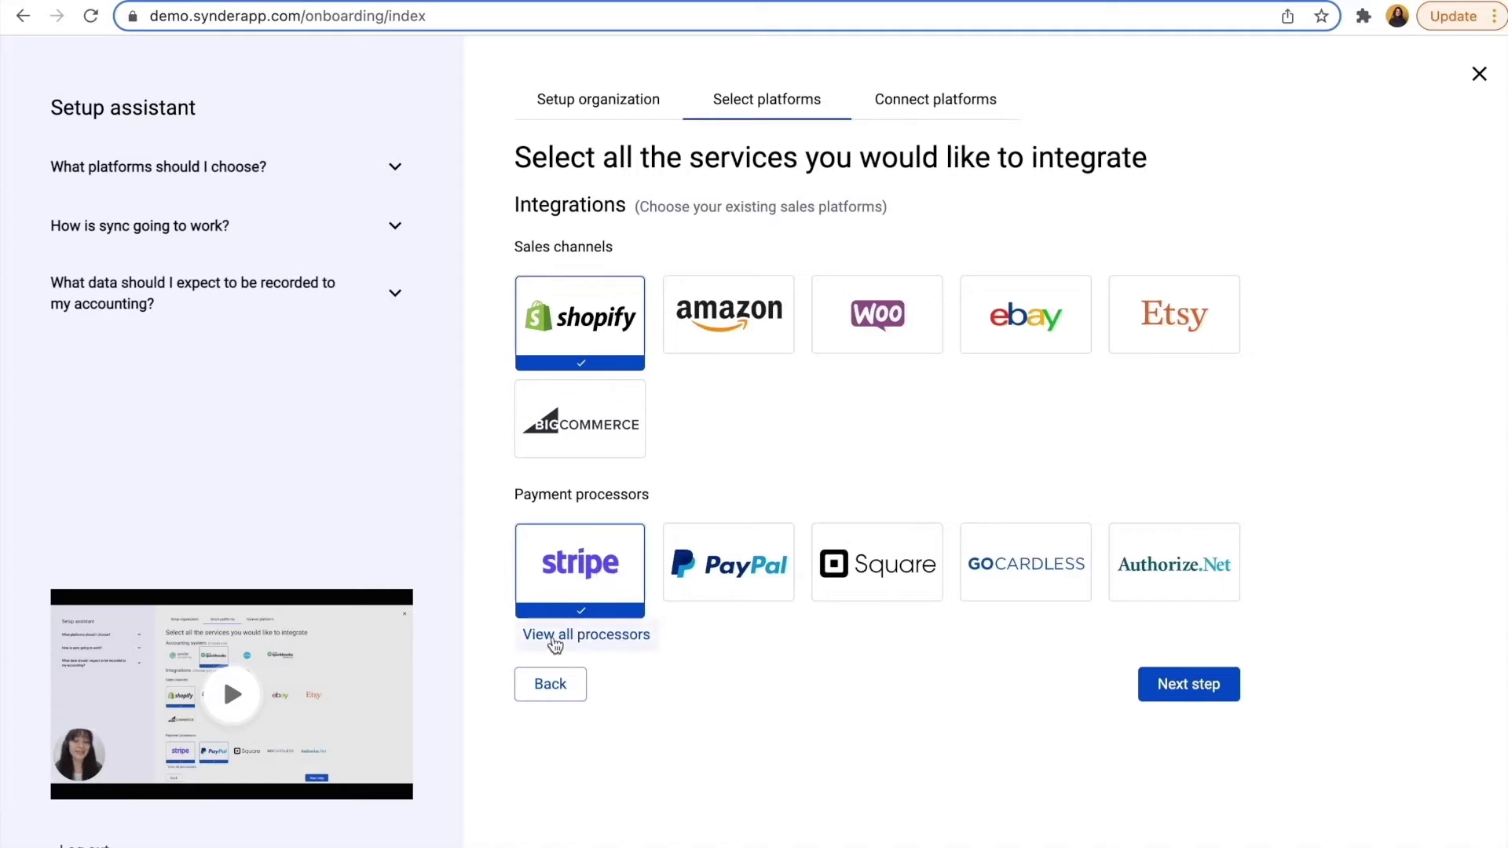
{"action": "left_click", "coordinate": [546, 634]}
{"action": "left_click", "coordinate": [910, 635]}
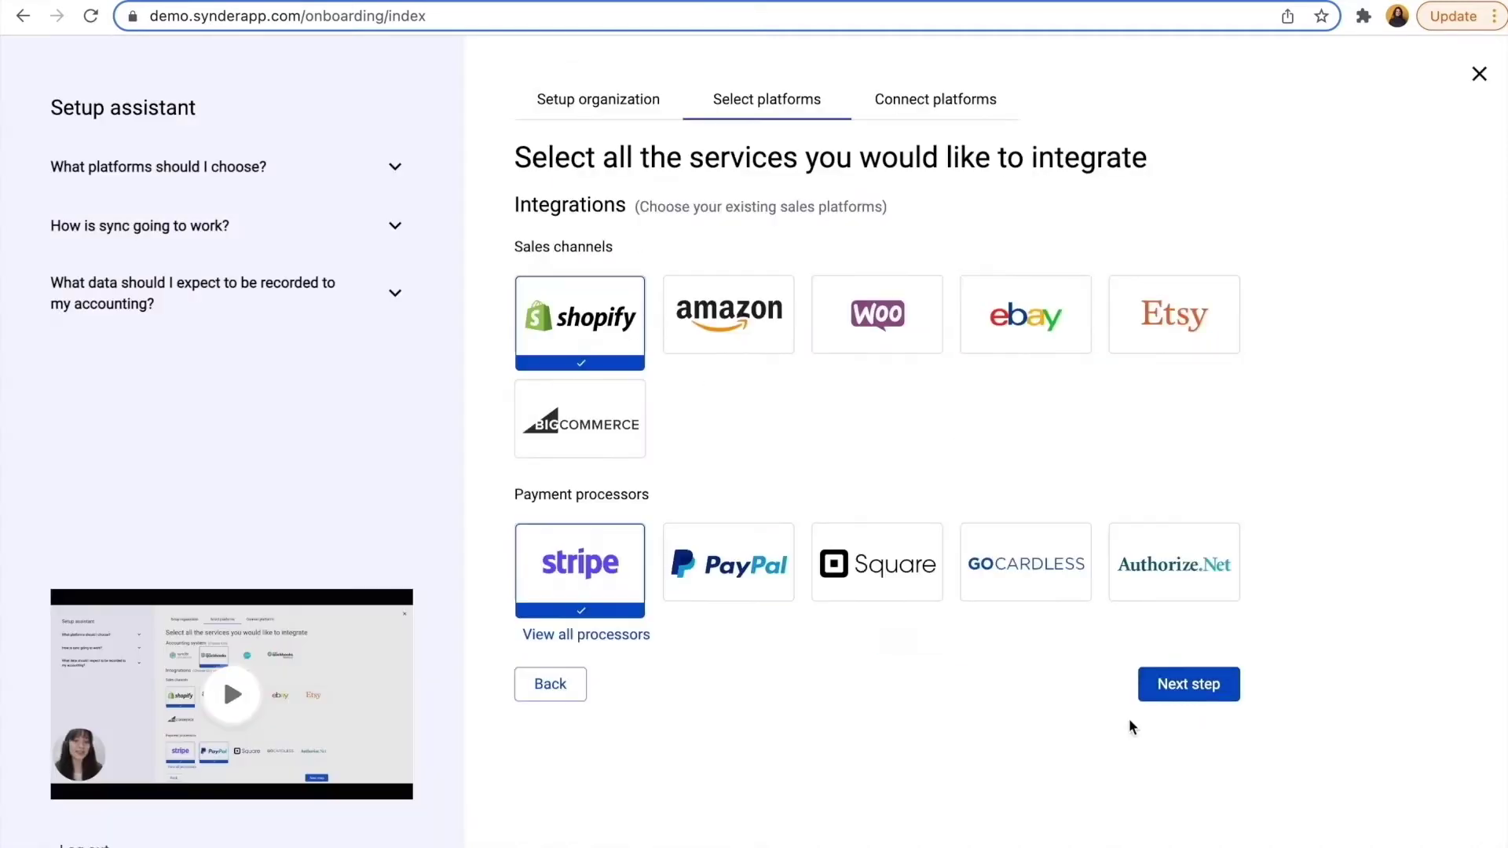
{"action": "left_click", "coordinate": [1175, 686]}
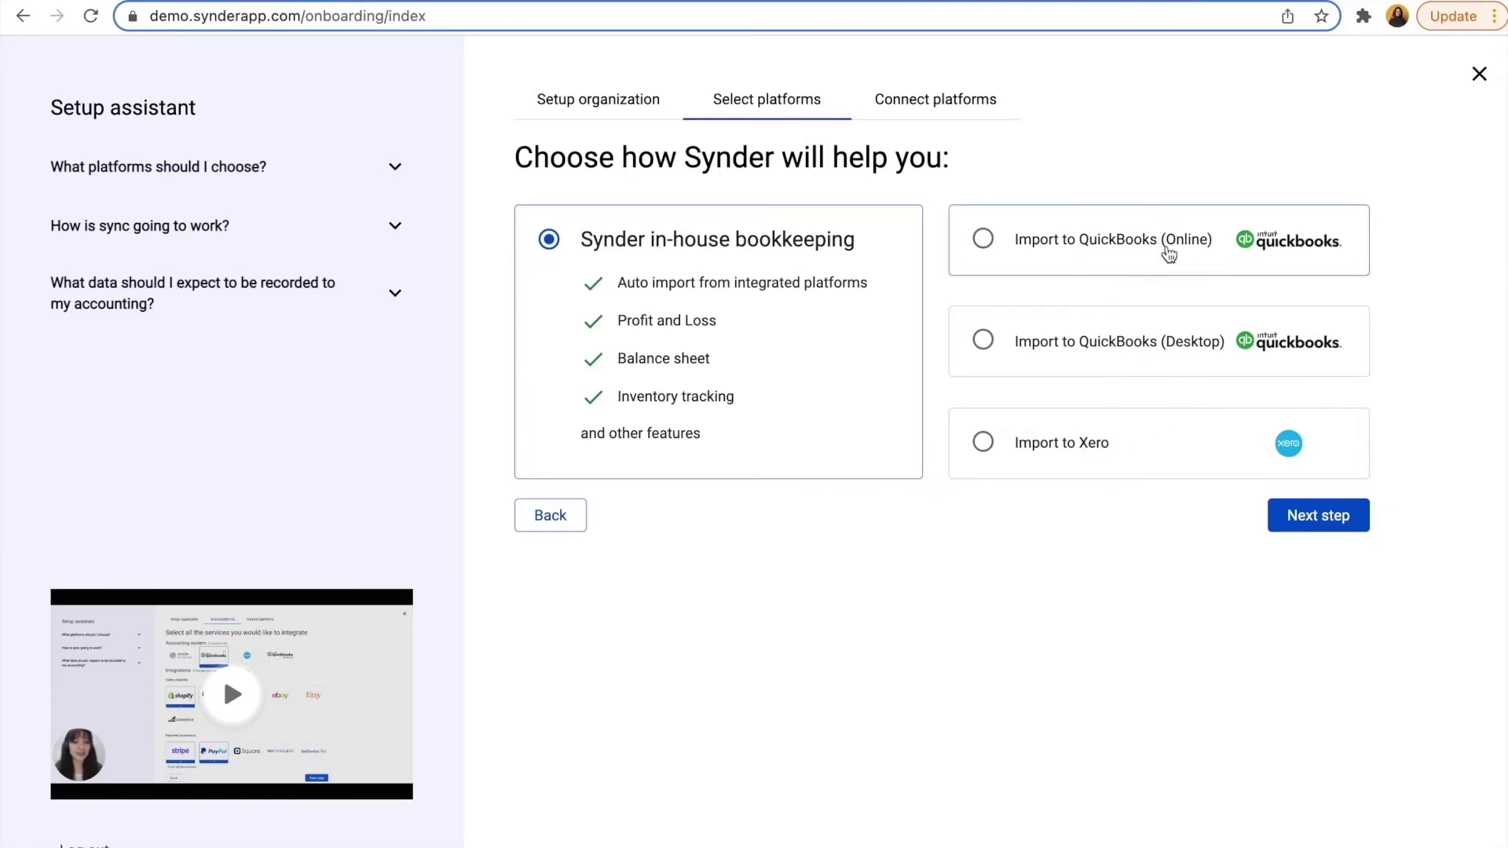
Keep Synder in-house bookkeeping selected and proceed to the accounting setup.
{"action": "left_click", "coordinate": [1335, 515]}
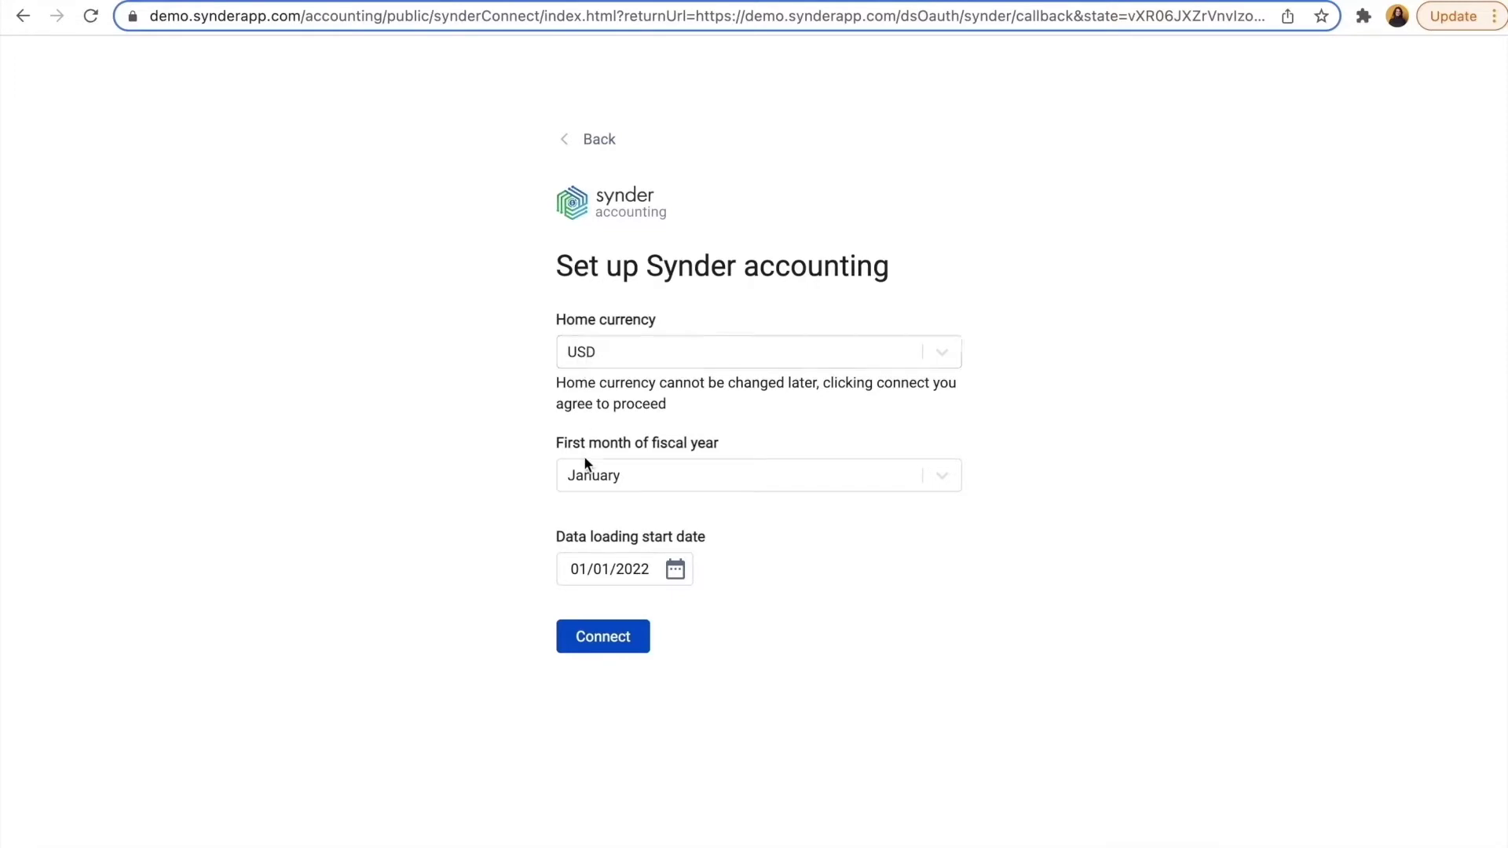
Accept the USD, January fiscal-start accounting settings and begin linking a bank through Plaid.
{"action": "left_click", "coordinate": [605, 640]}
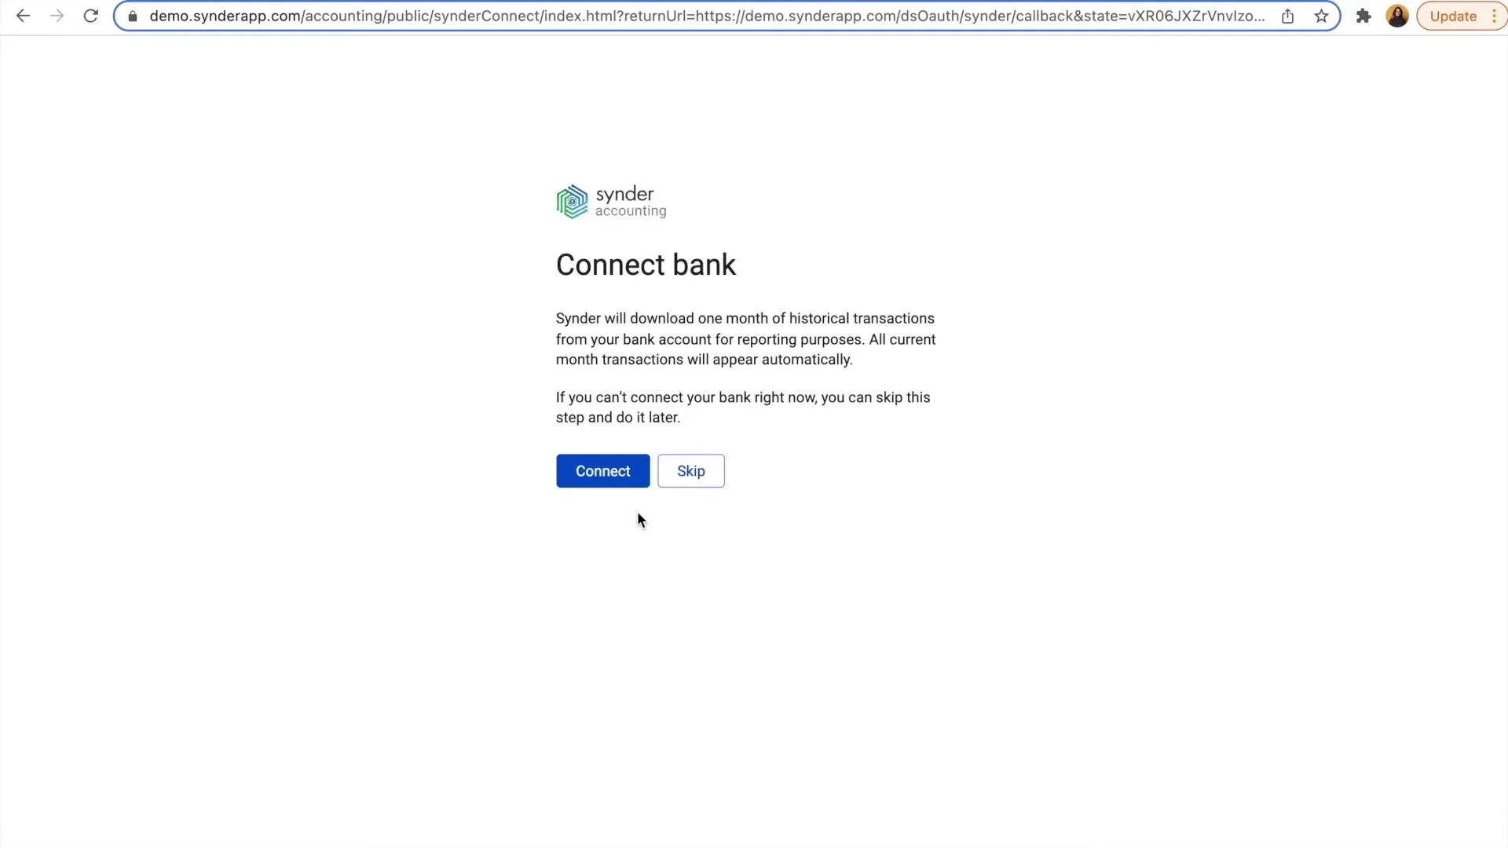
{"action": "left_click", "coordinate": [603, 476]}
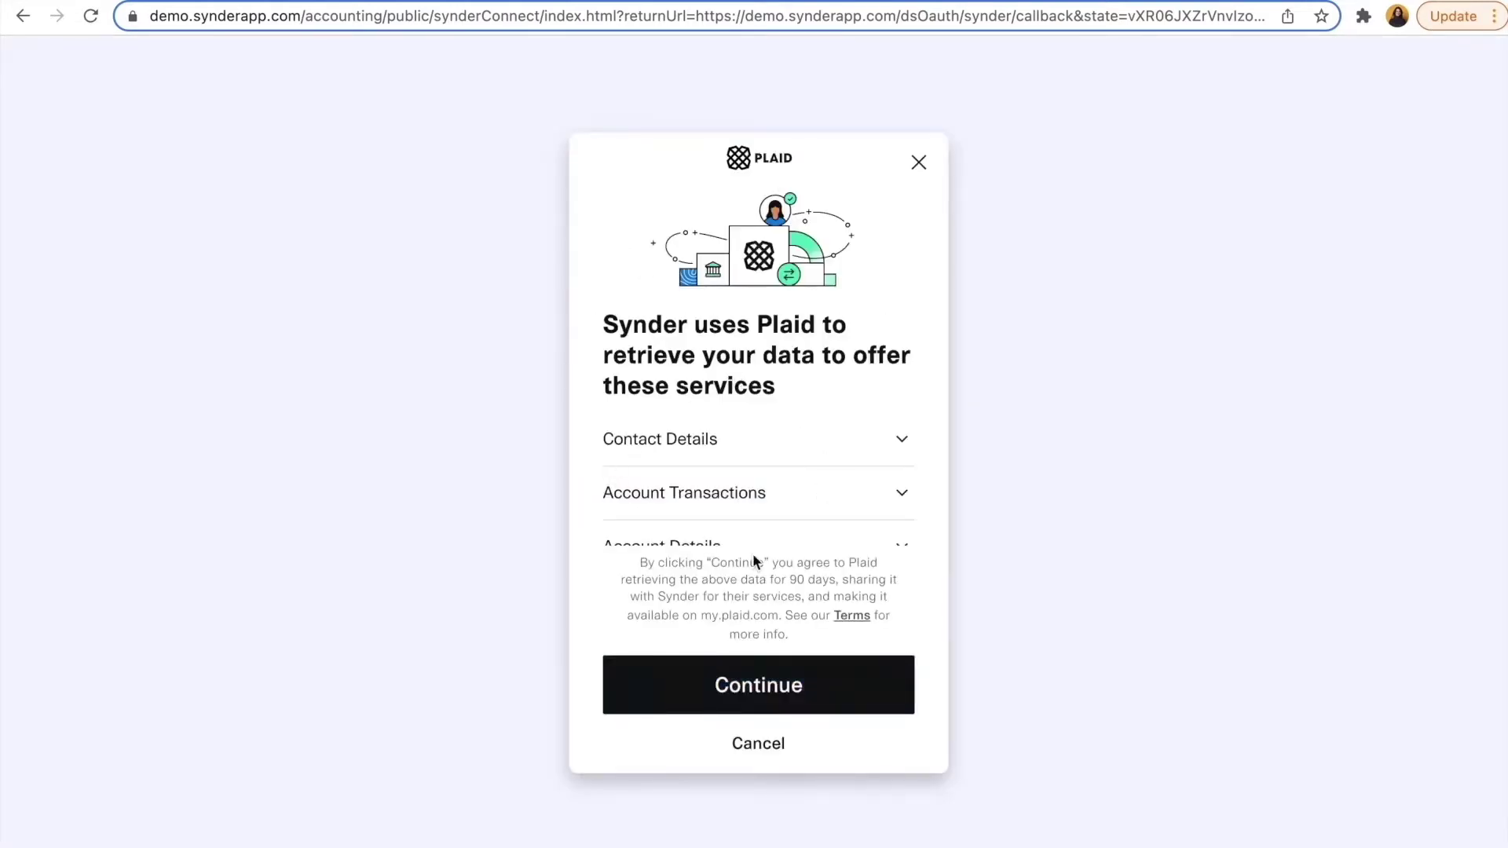
{"action": "left_click", "coordinate": [757, 684]}
Log into Chase with the saved login and link its Checking account.
{"action": "left_click", "coordinate": [692, 360]}
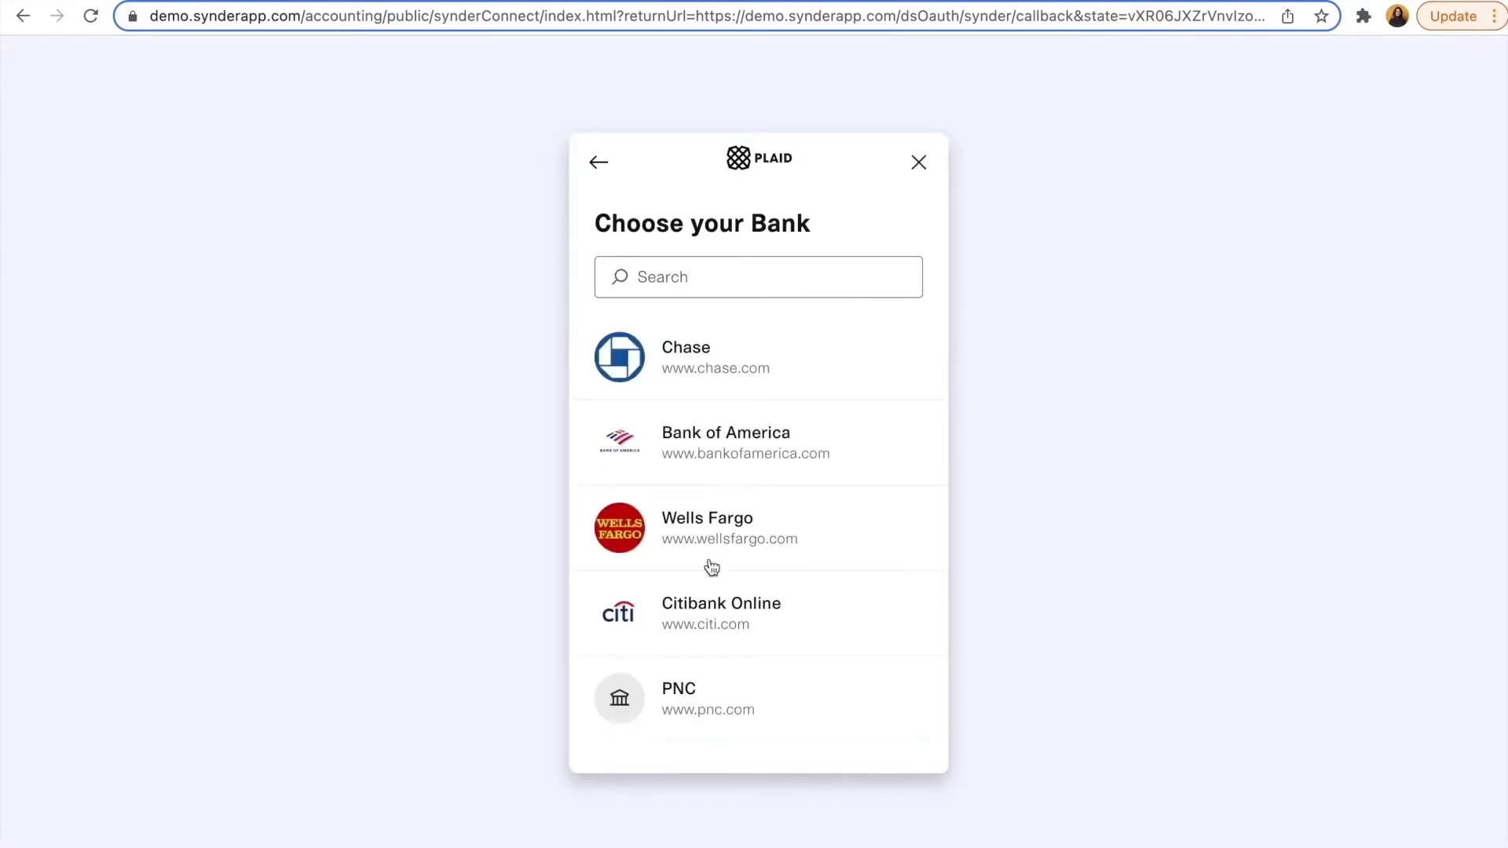
{"action": "left_click", "coordinate": [717, 483]}
{"action": "left_click", "coordinate": [714, 540]}
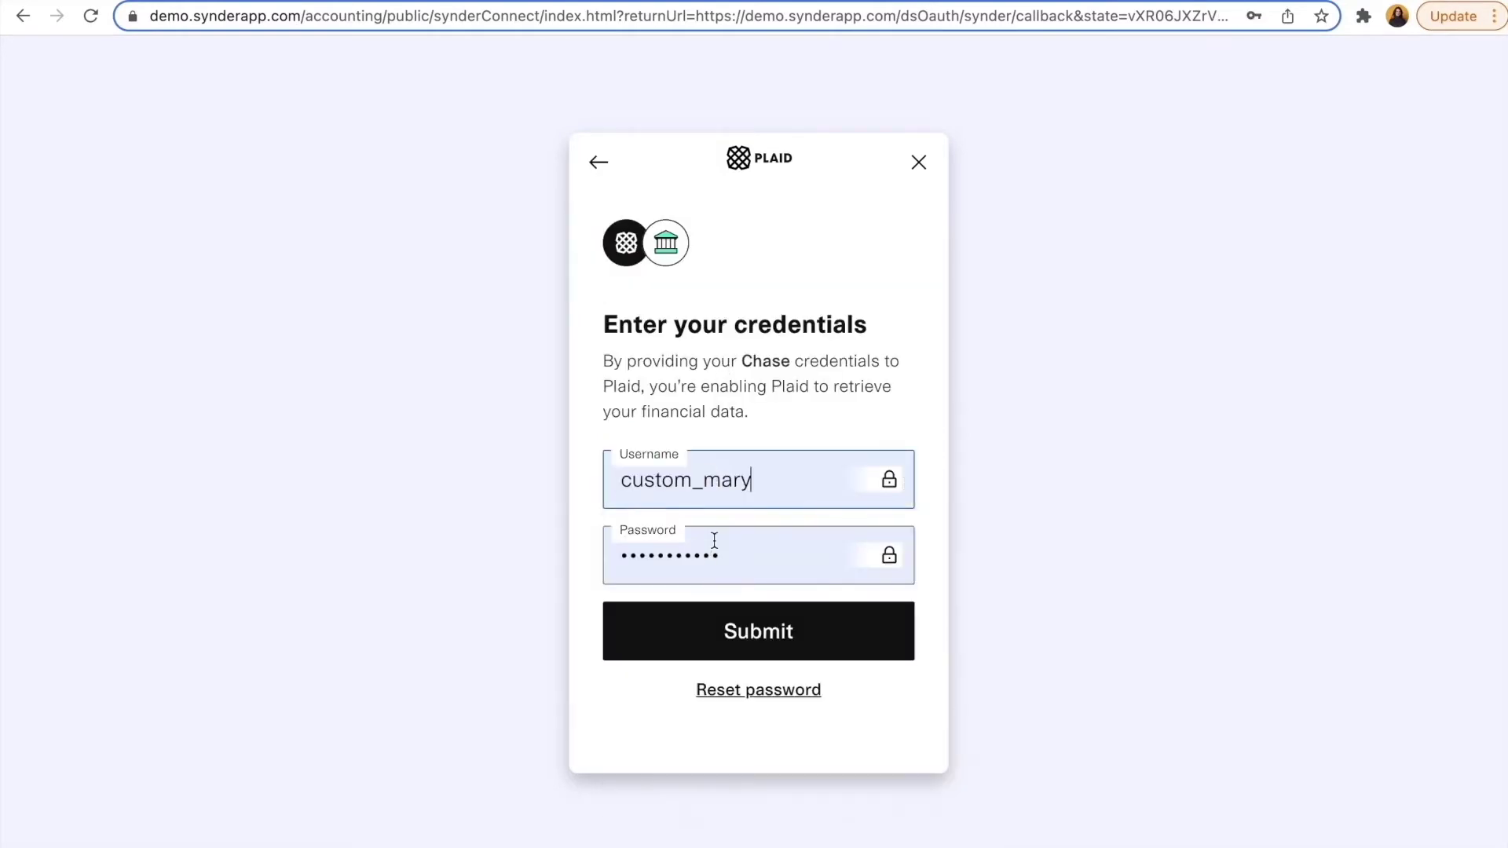
{"action": "left_click", "coordinate": [729, 631]}
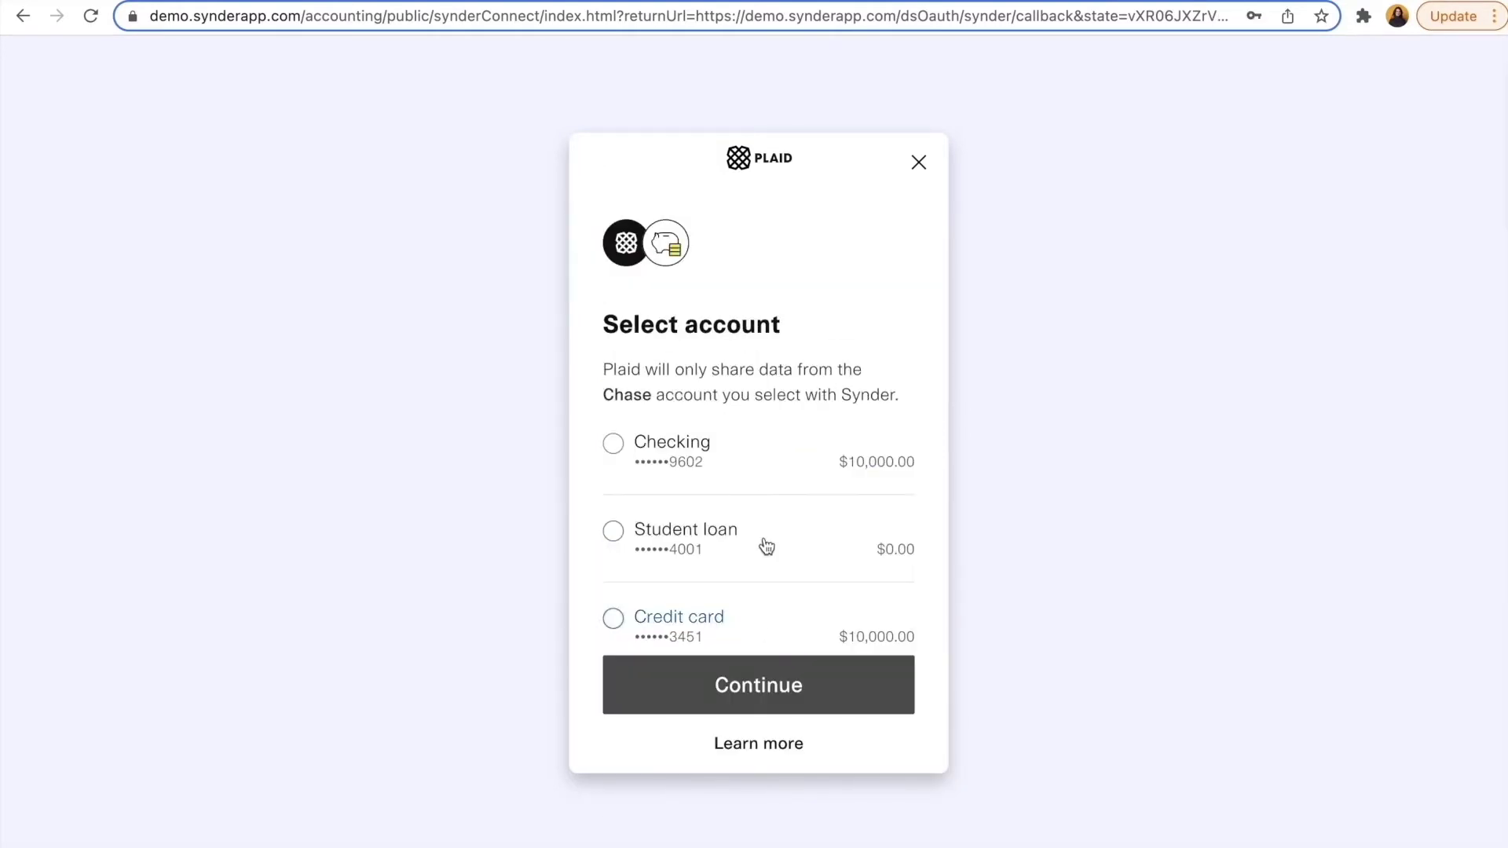
{"action": "left_click", "coordinate": [621, 441]}
{"action": "left_click", "coordinate": [759, 688]}
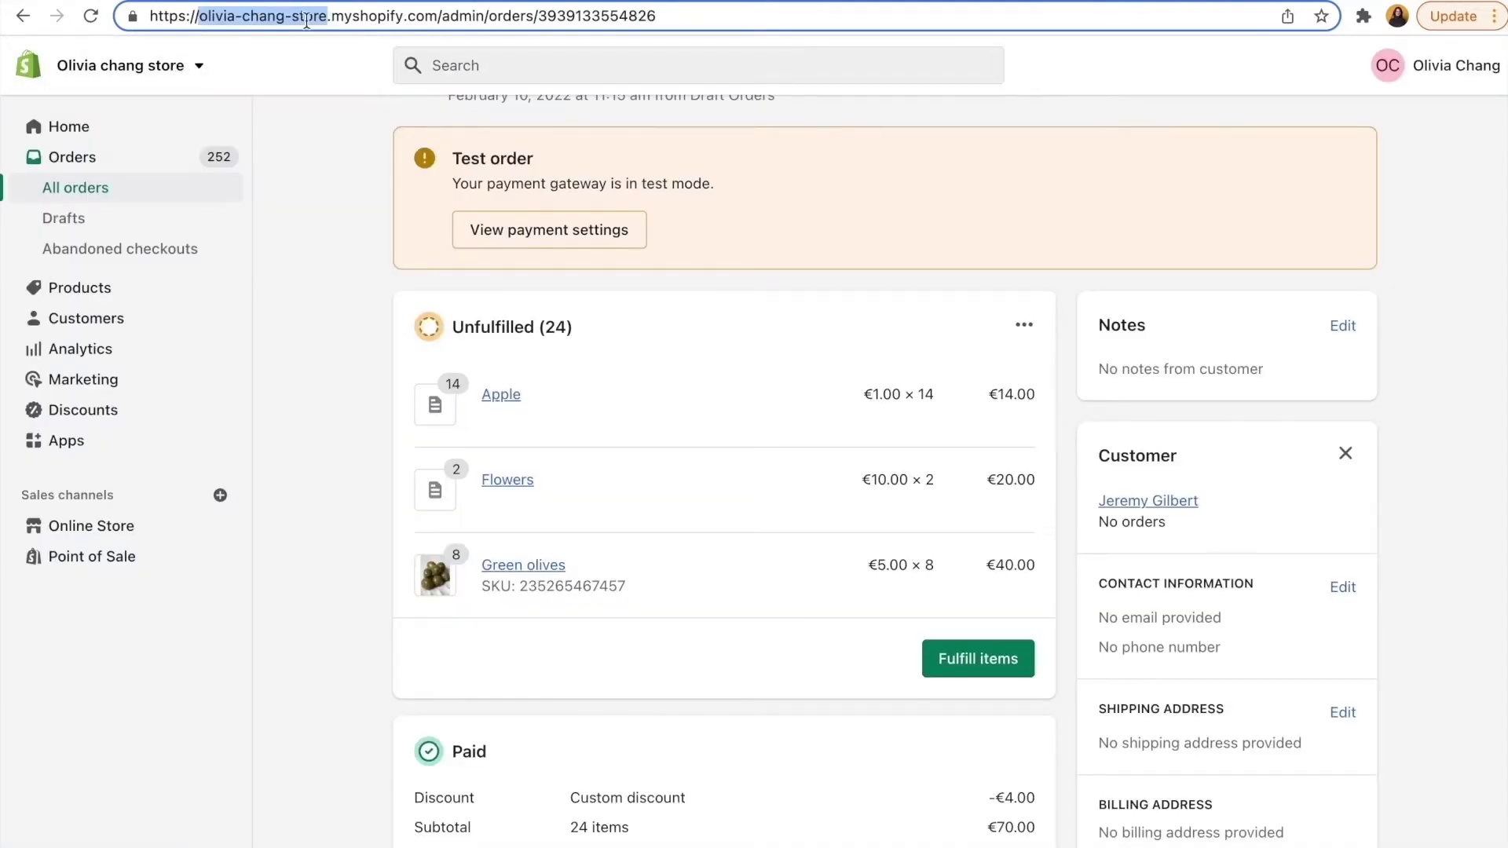
Connect the Shopify store using the name copied from its URL, then link the Test Stripe1 account.
{"action": "left_click_drag", "start_coordinate": [327, 18], "coordinate": [198, 18]}
{"action": "key", "text": "ctrl+c"}
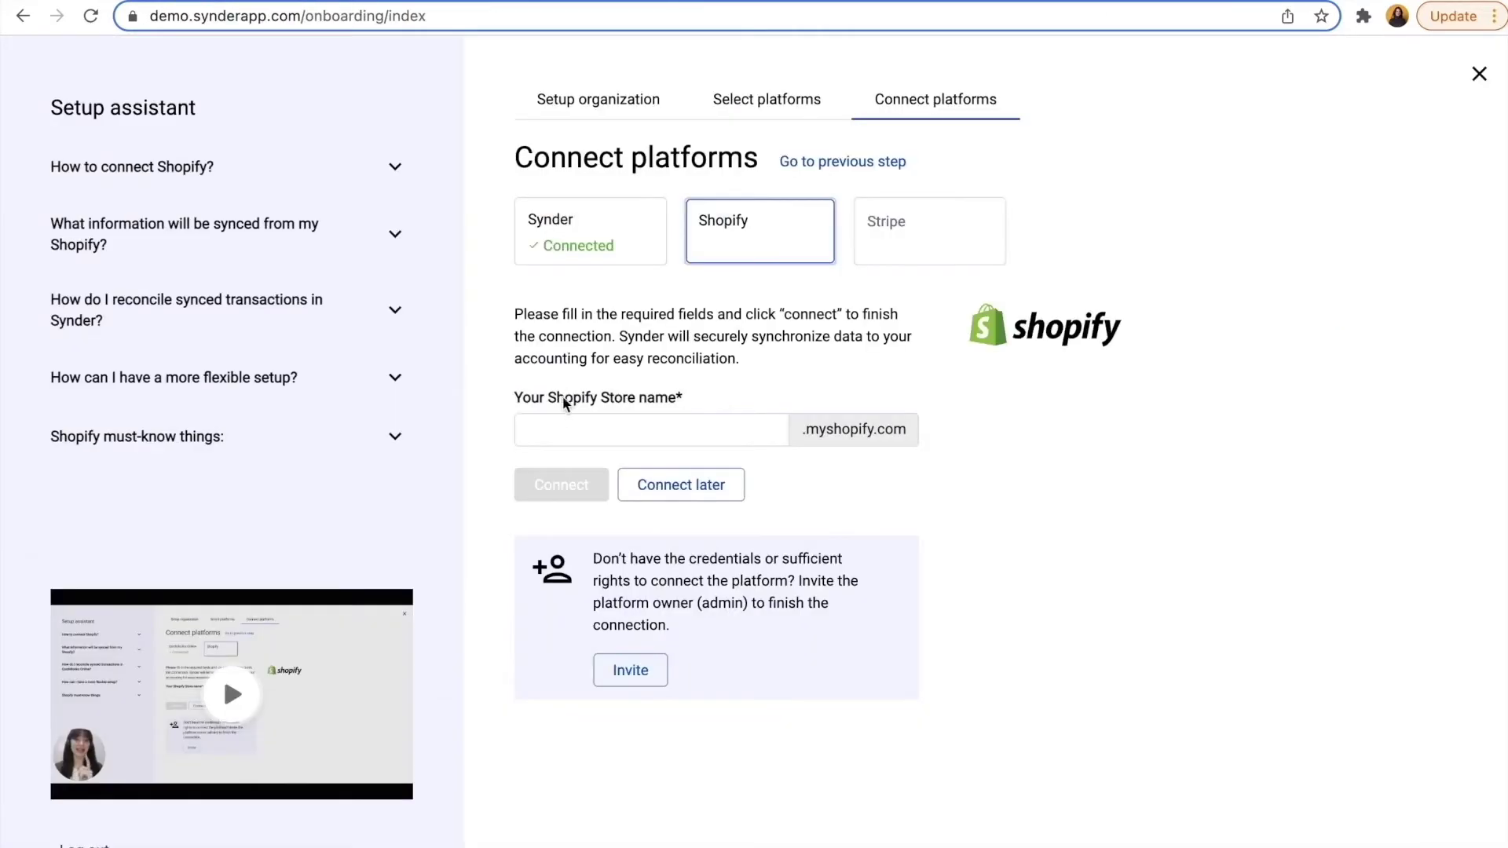
{"action": "left_click", "coordinate": [544, 425]}
{"action": "key", "text": "ctrl+v"}
{"action": "left_click", "coordinate": [573, 481]}
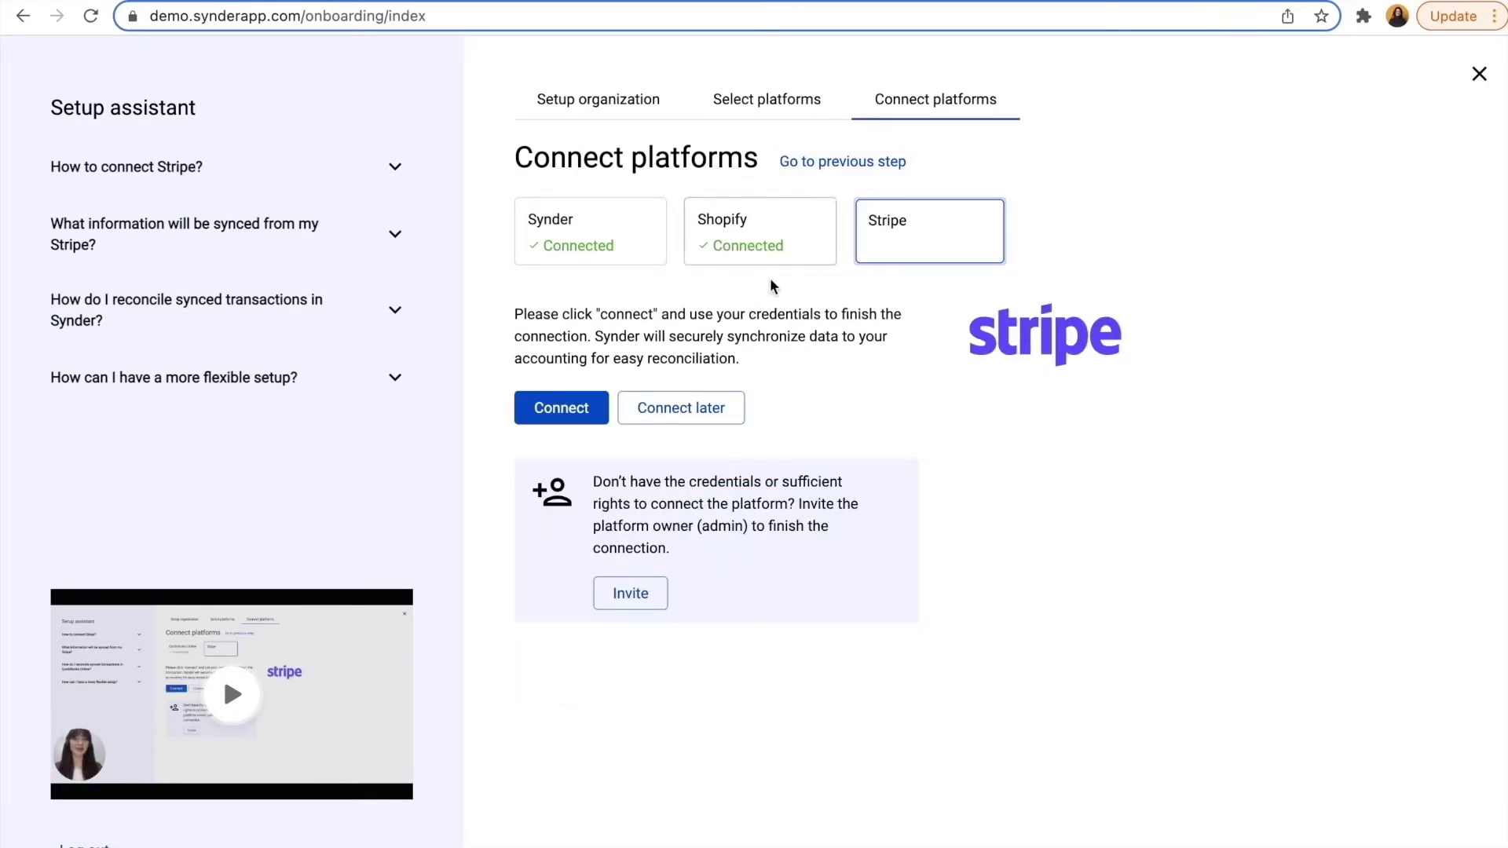
{"action": "left_click", "coordinate": [556, 420]}
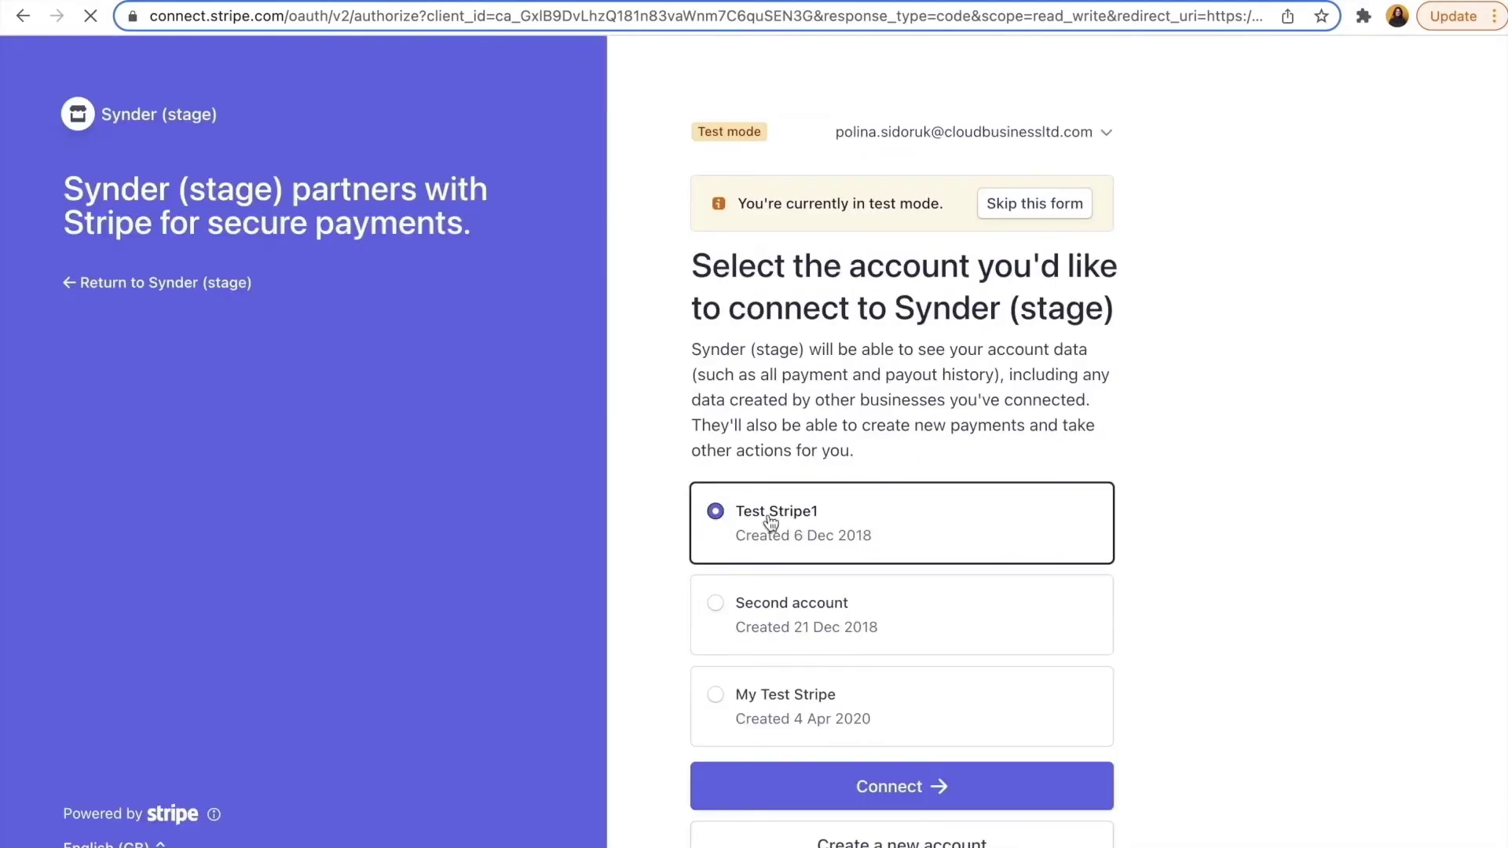
{"action": "left_click", "coordinate": [922, 798]}
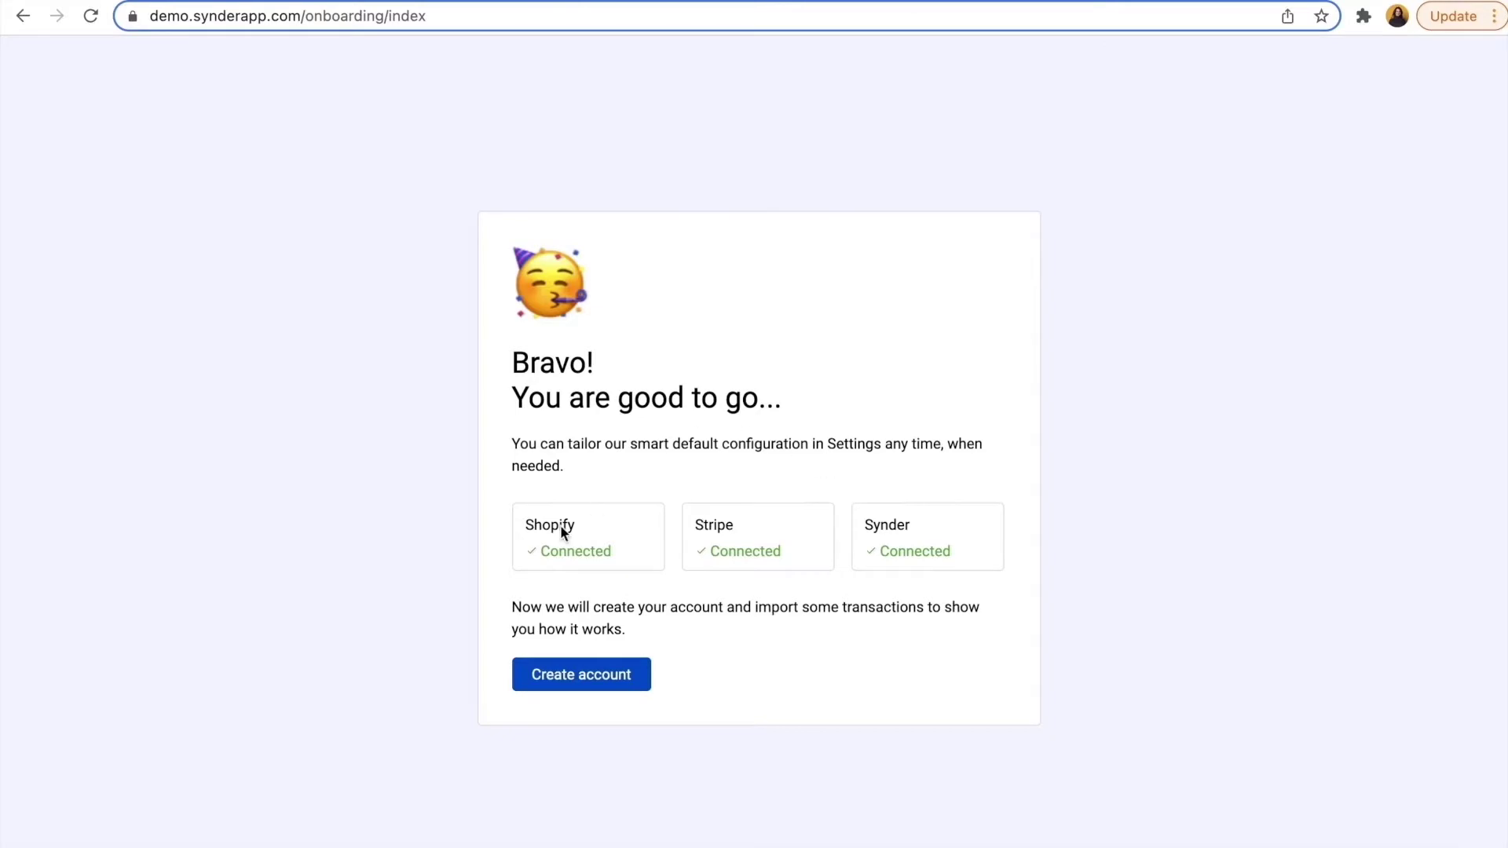
Create the Synder account and reload the dashboard so imported figures appear.
{"action": "left_click", "coordinate": [571, 675]}
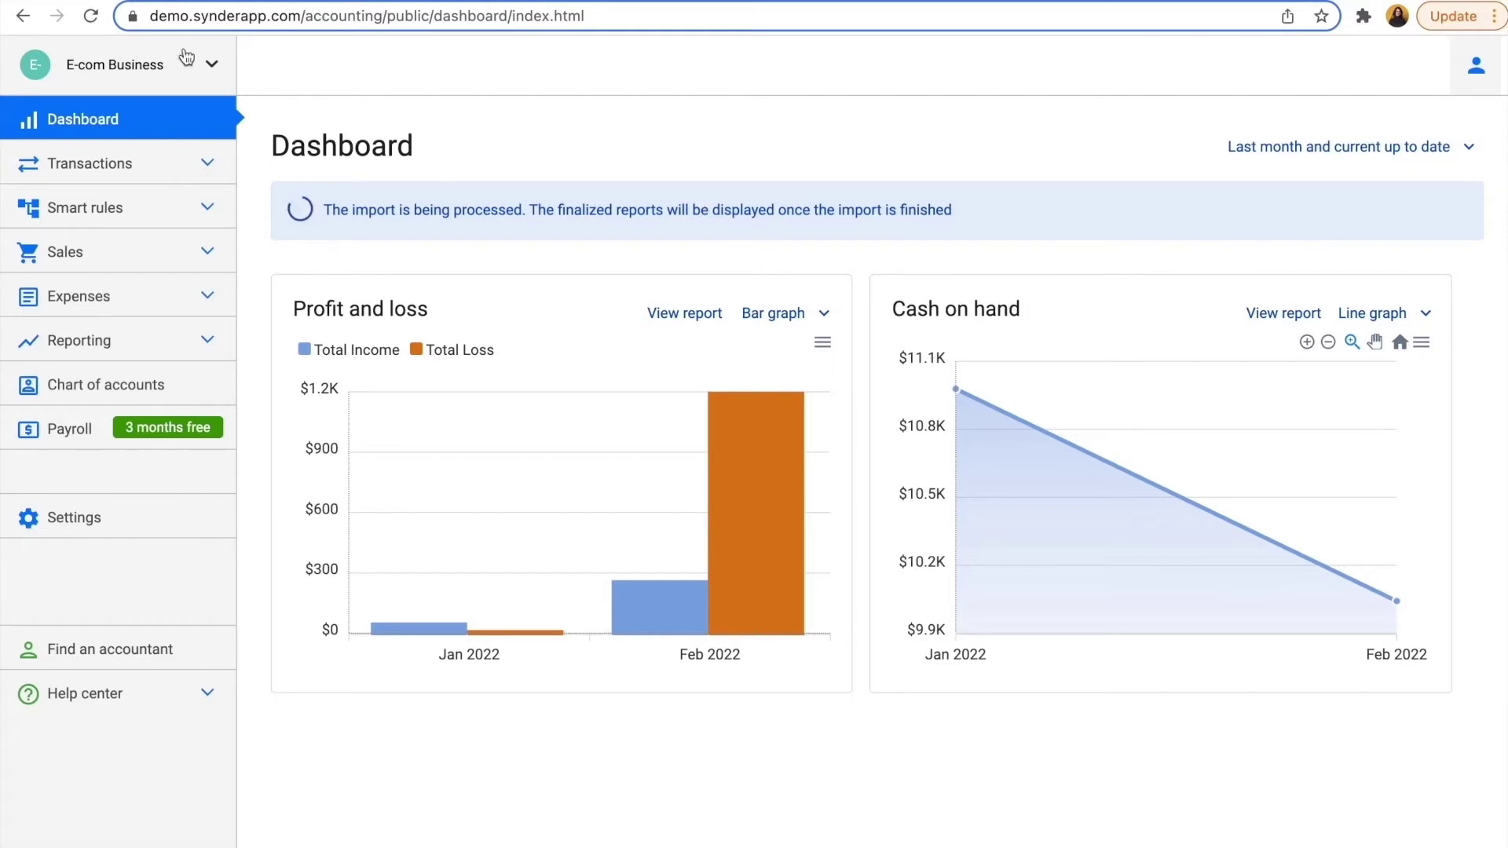
{"action": "left_click", "coordinate": [91, 16]}
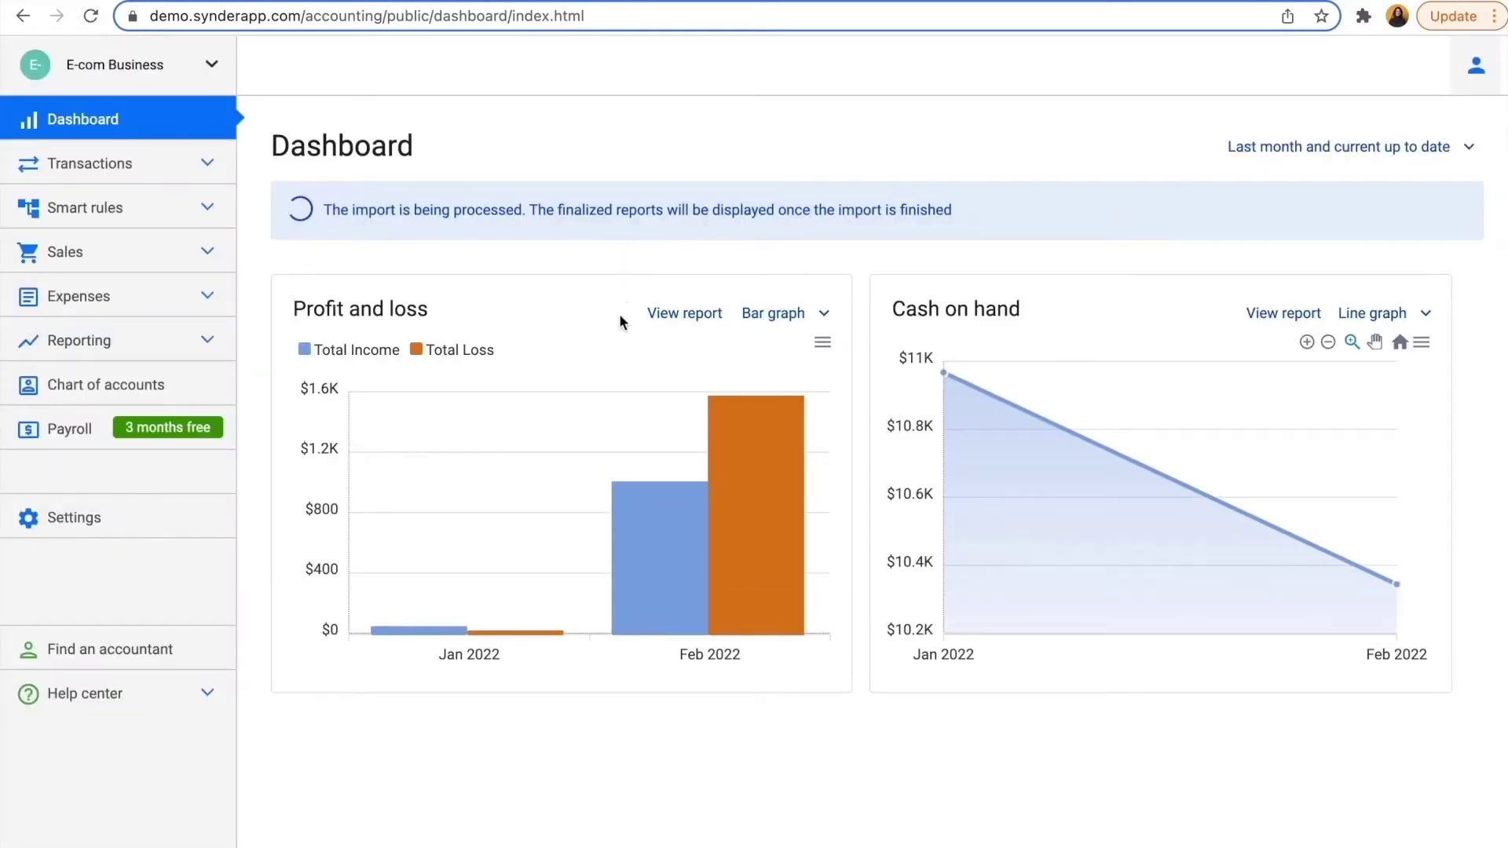
{"action": "mouse_move", "coordinate": [652, 487]}
Open the full Profit and Loss report and split its columns by Payment processors.
{"action": "left_click", "coordinate": [684, 314]}
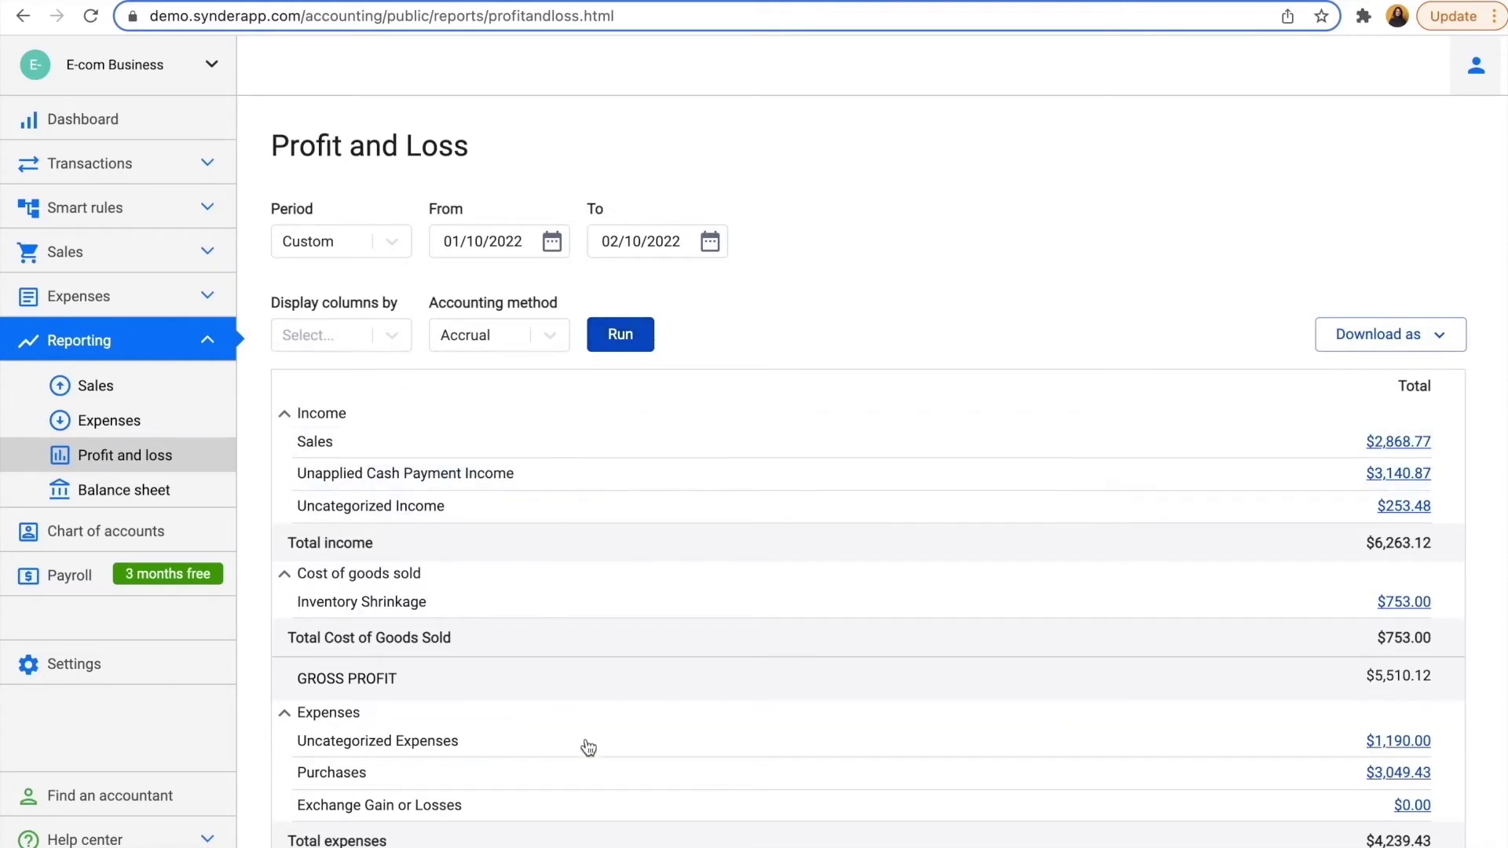
{"action": "scroll", "coordinate": [864, 360], "scroll_direction": "down", "scroll_amount": 1}
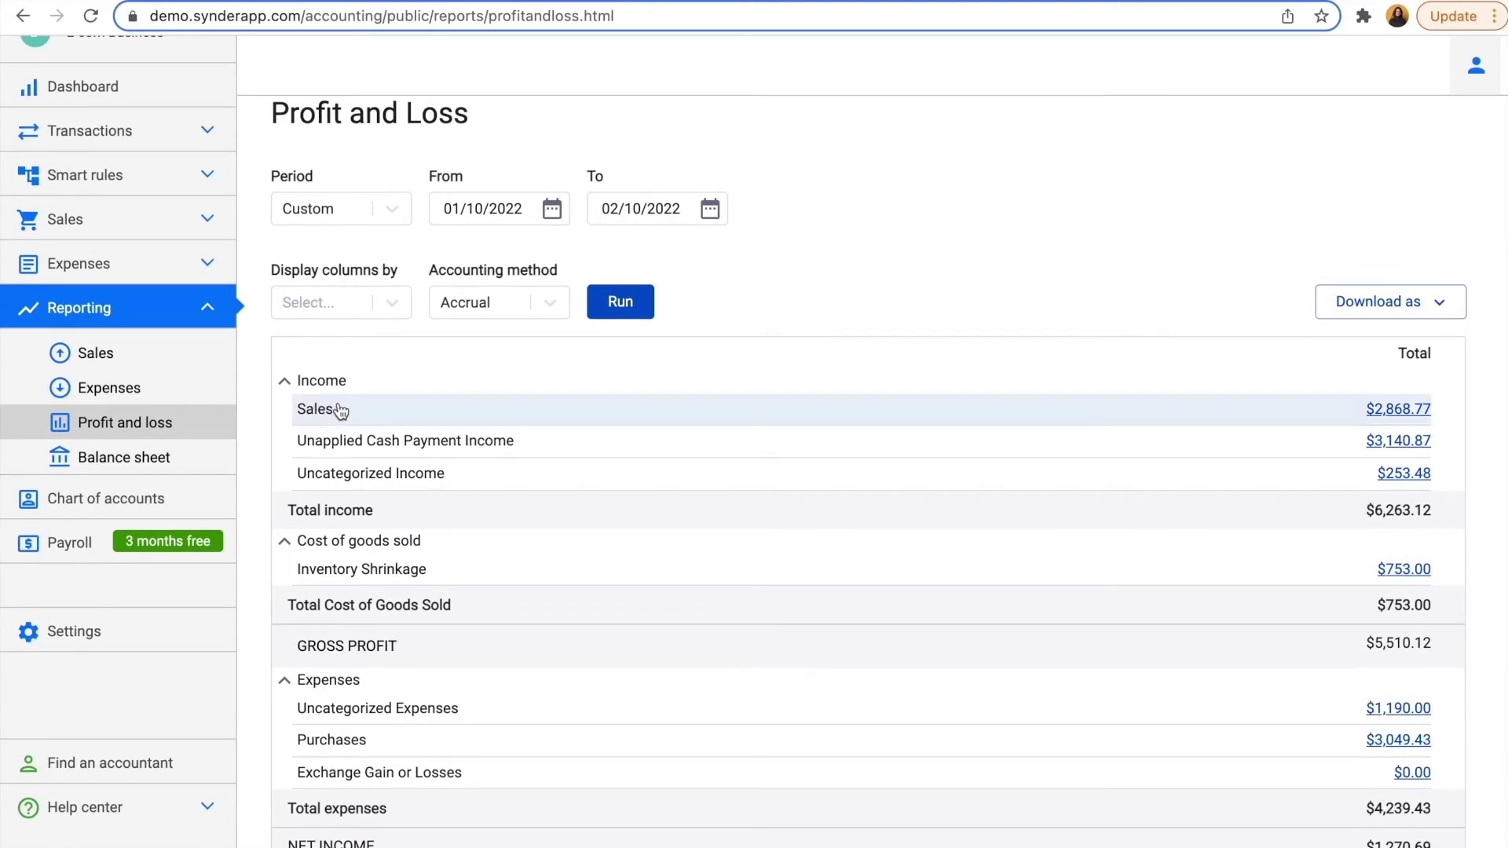
{"action": "left_click", "coordinate": [390, 308]}
{"action": "key", "text": "Down"}
{"action": "key", "text": "Return"}
{"action": "left_click", "coordinate": [625, 292]}
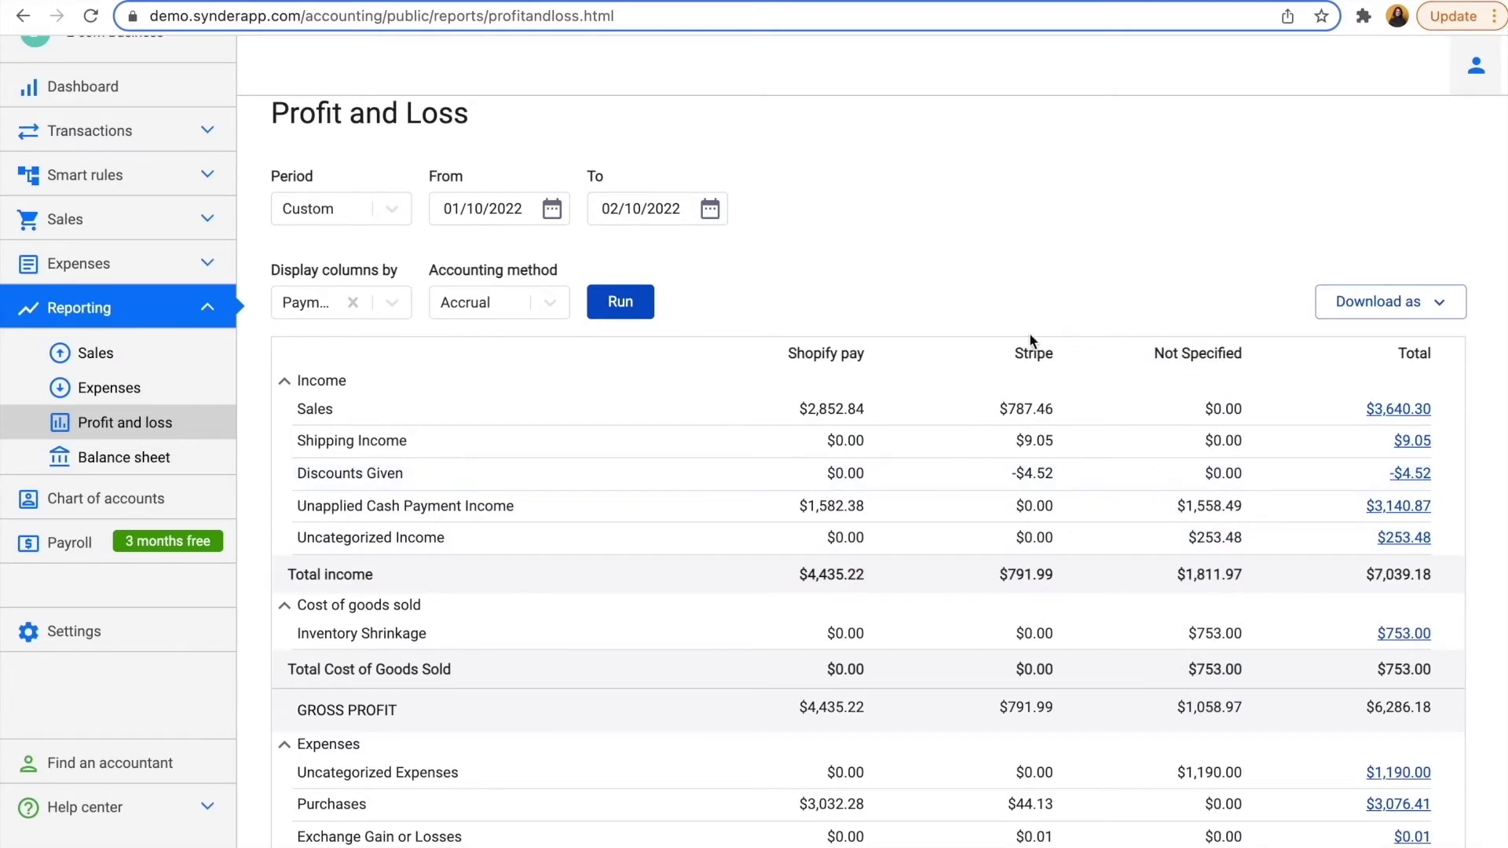
Review the split report, keep the Accrual accounting method, and open the Balance sheet.
{"action": "scroll", "coordinate": [416, 507], "scroll_direction": "up", "scroll_amount": 1}
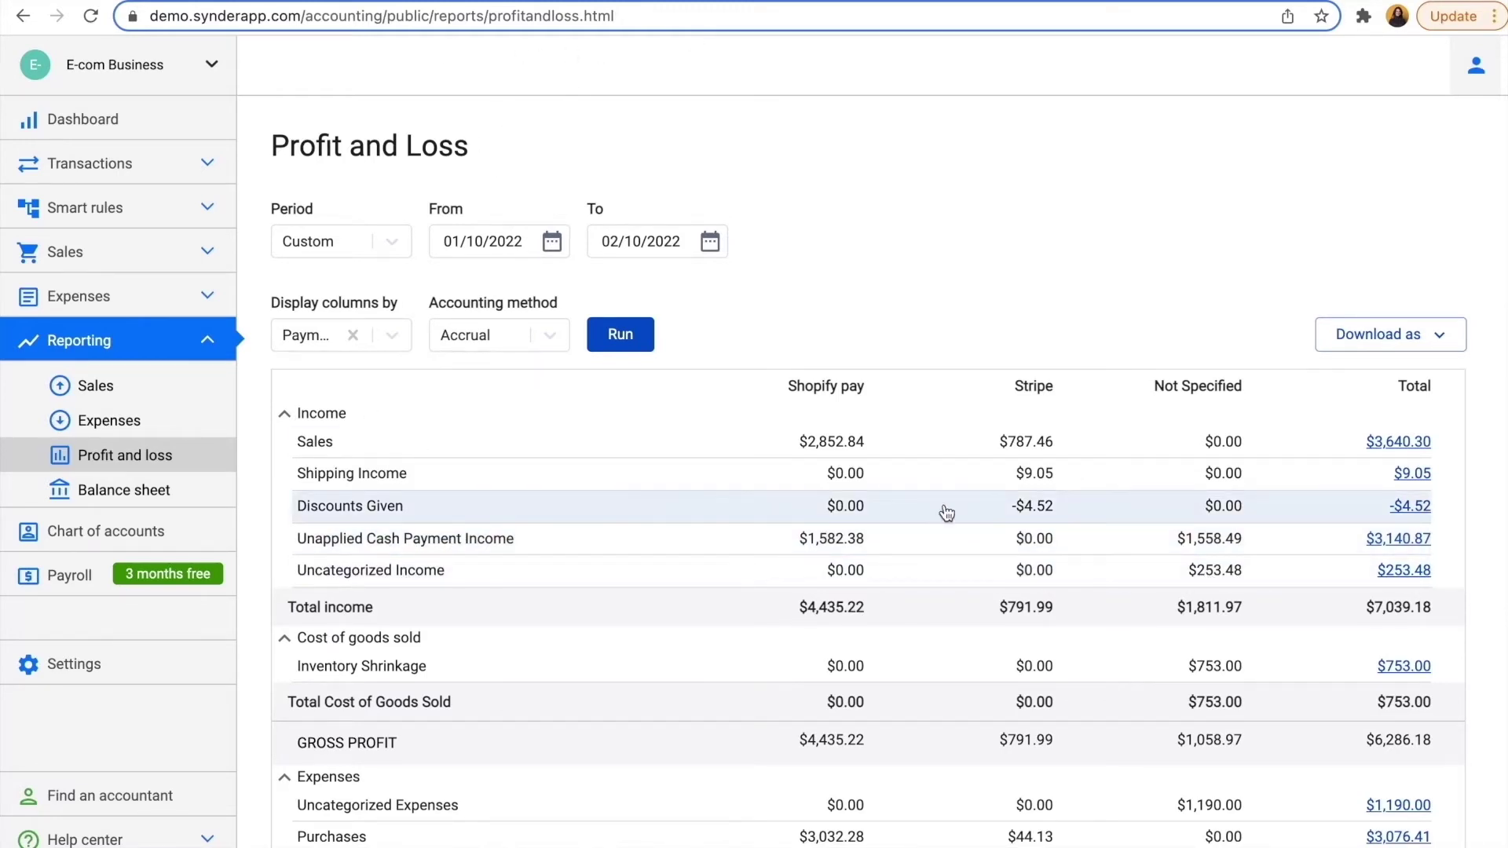
{"action": "scroll", "coordinate": [587, 563], "scroll_direction": "down", "scroll_amount": 3}
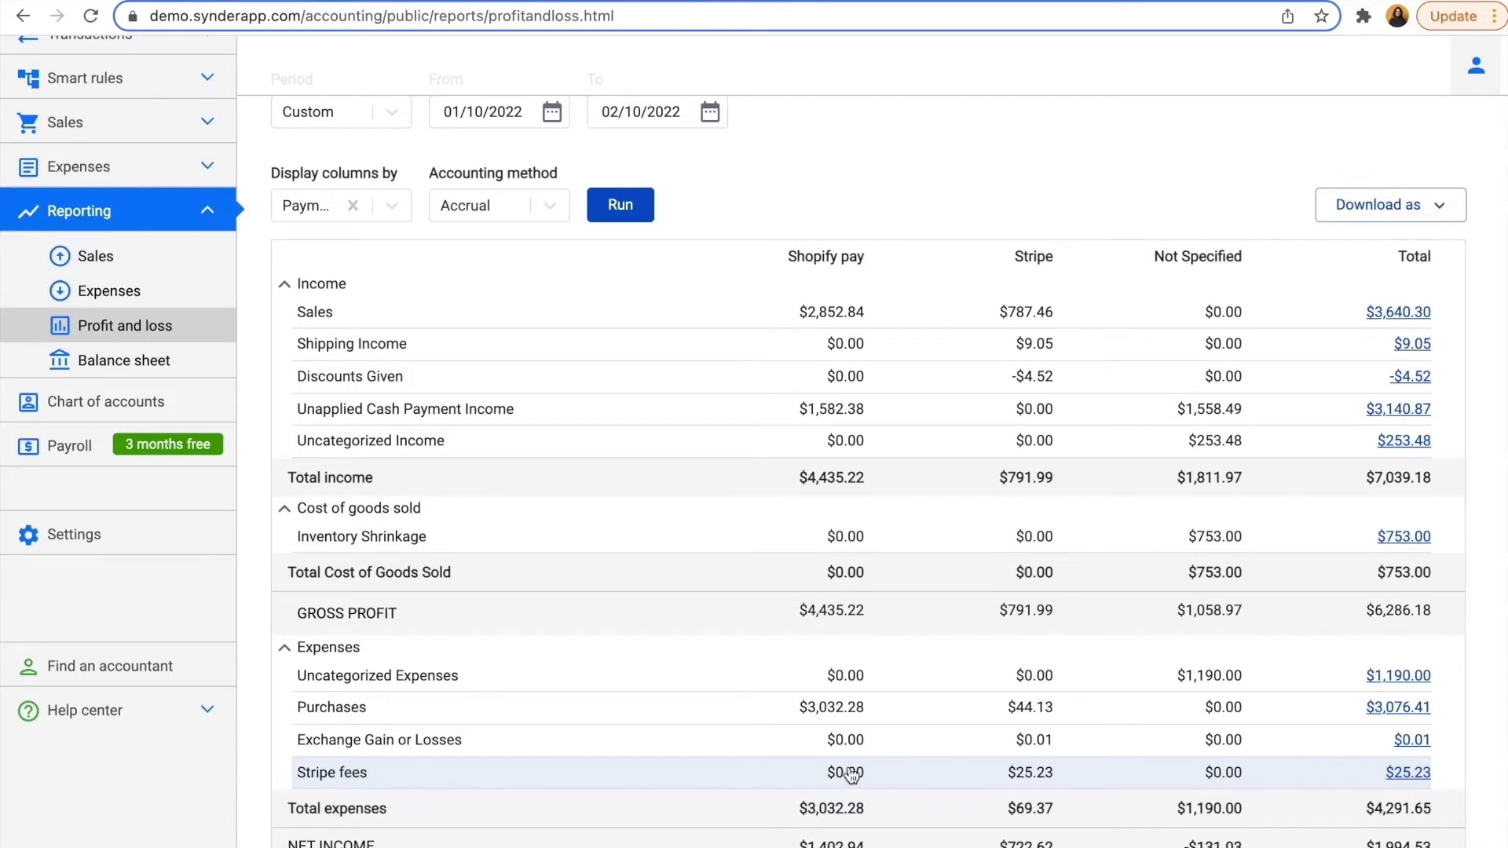
{"action": "scroll", "coordinate": [660, 381], "scroll_direction": "up", "scroll_amount": 2}
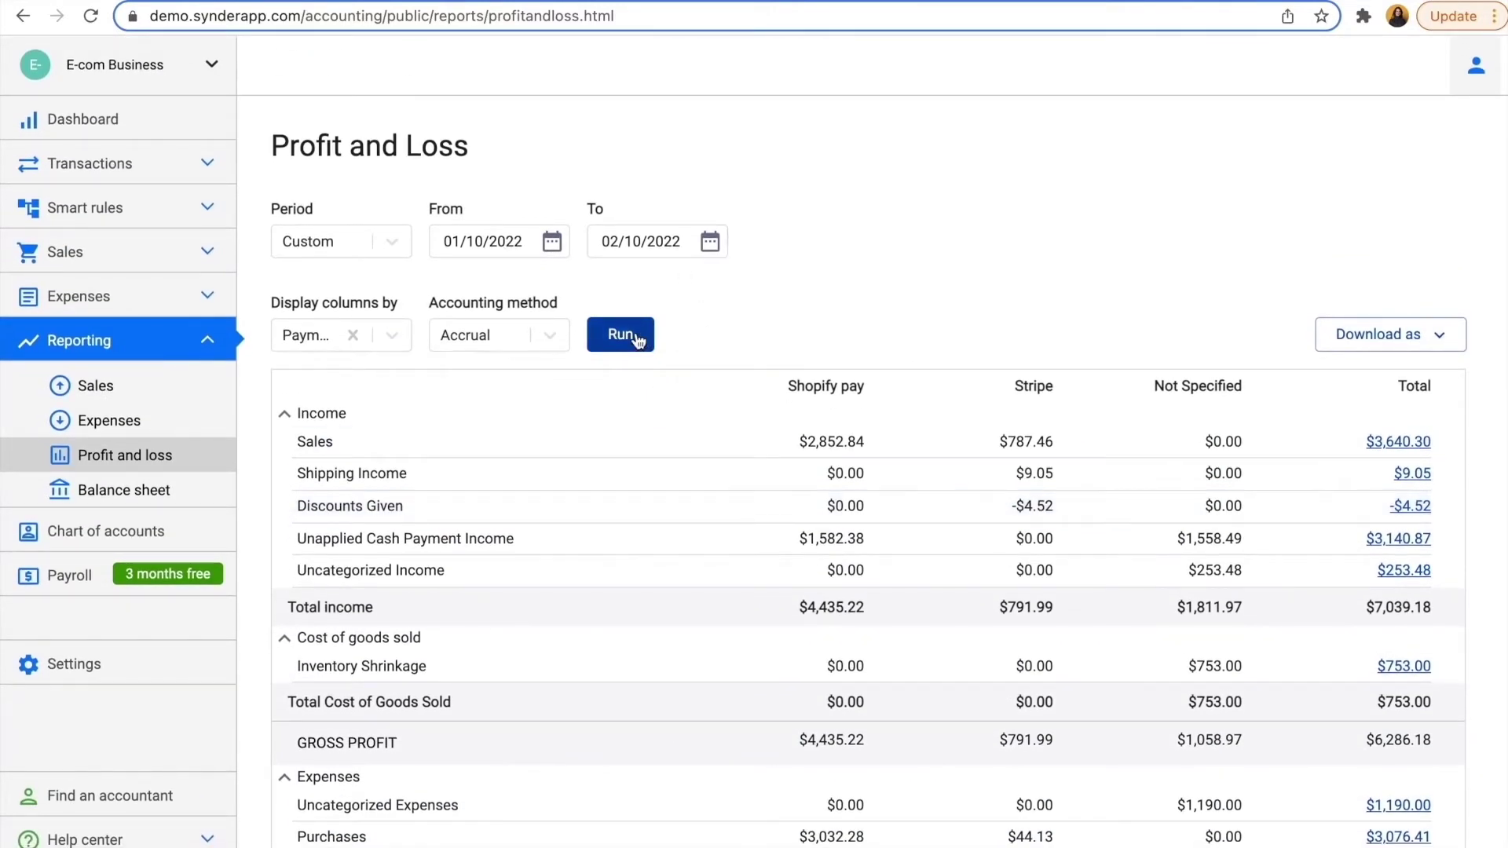
{"action": "left_click", "coordinate": [551, 335]}
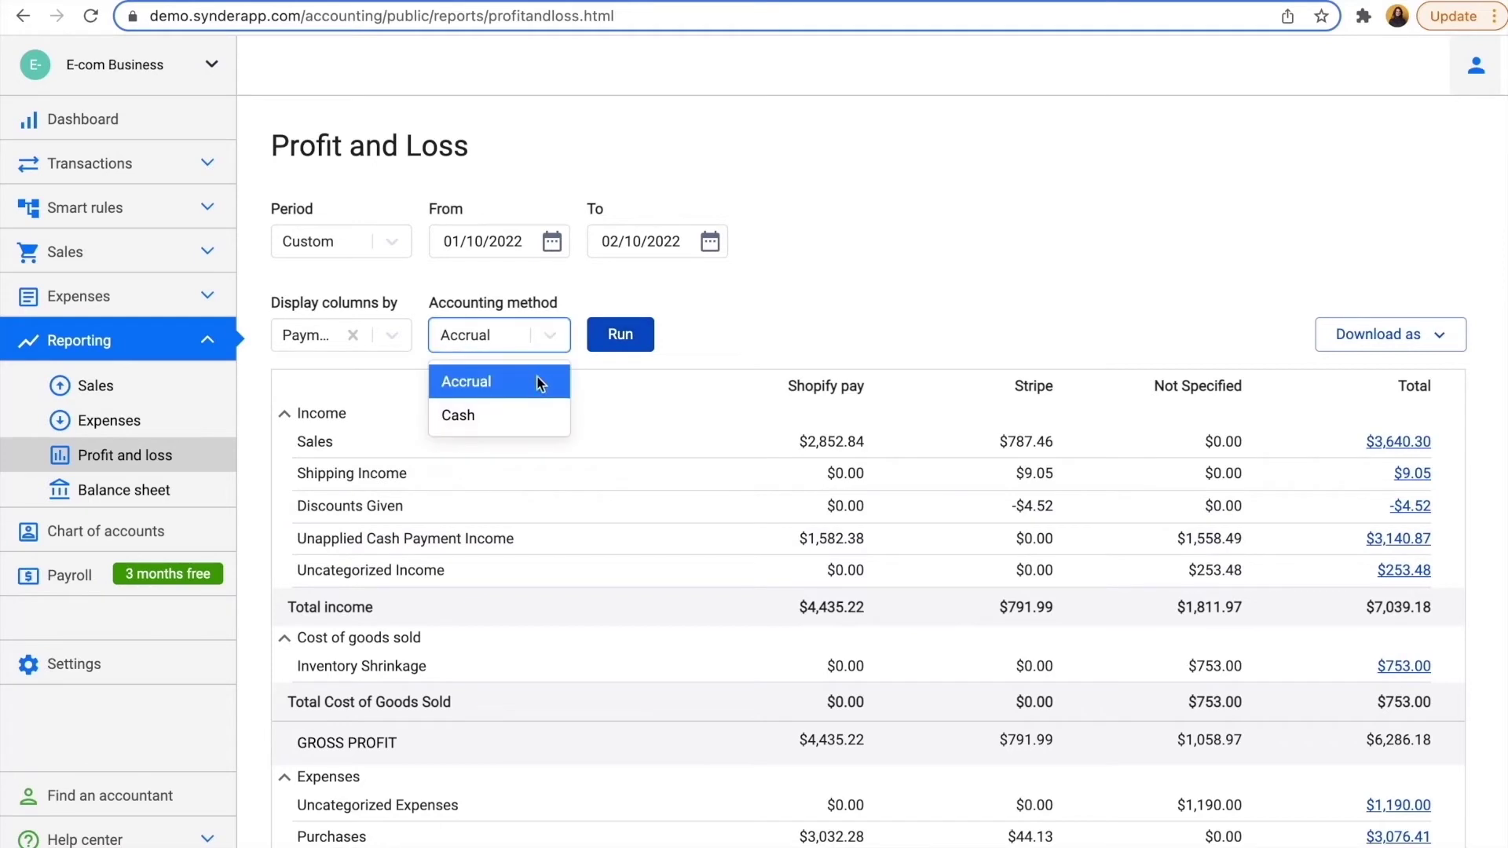
{"action": "left_click", "coordinate": [549, 336]}
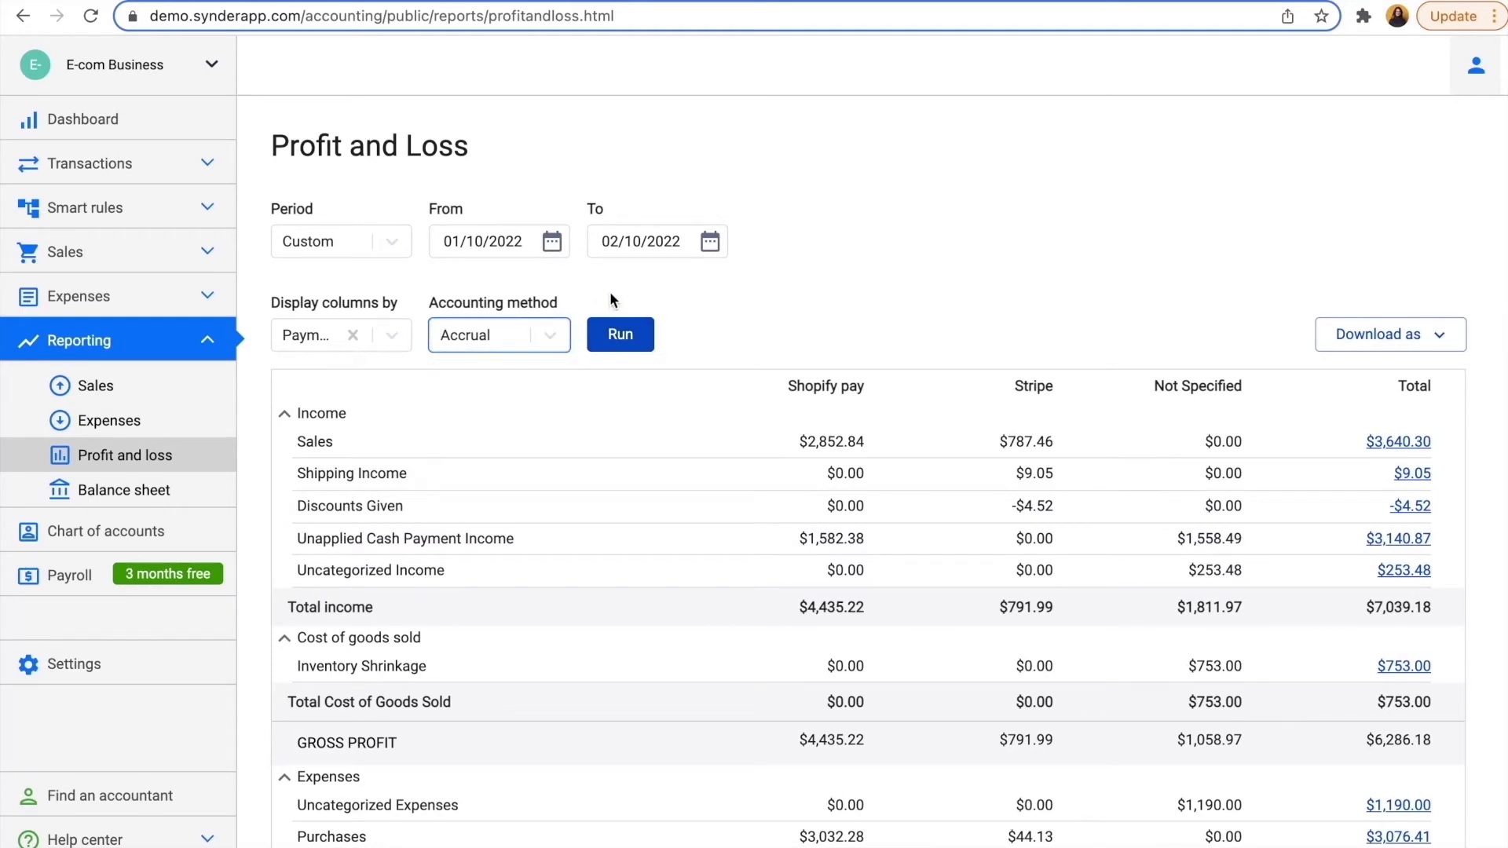
{"action": "left_click", "coordinate": [122, 491]}
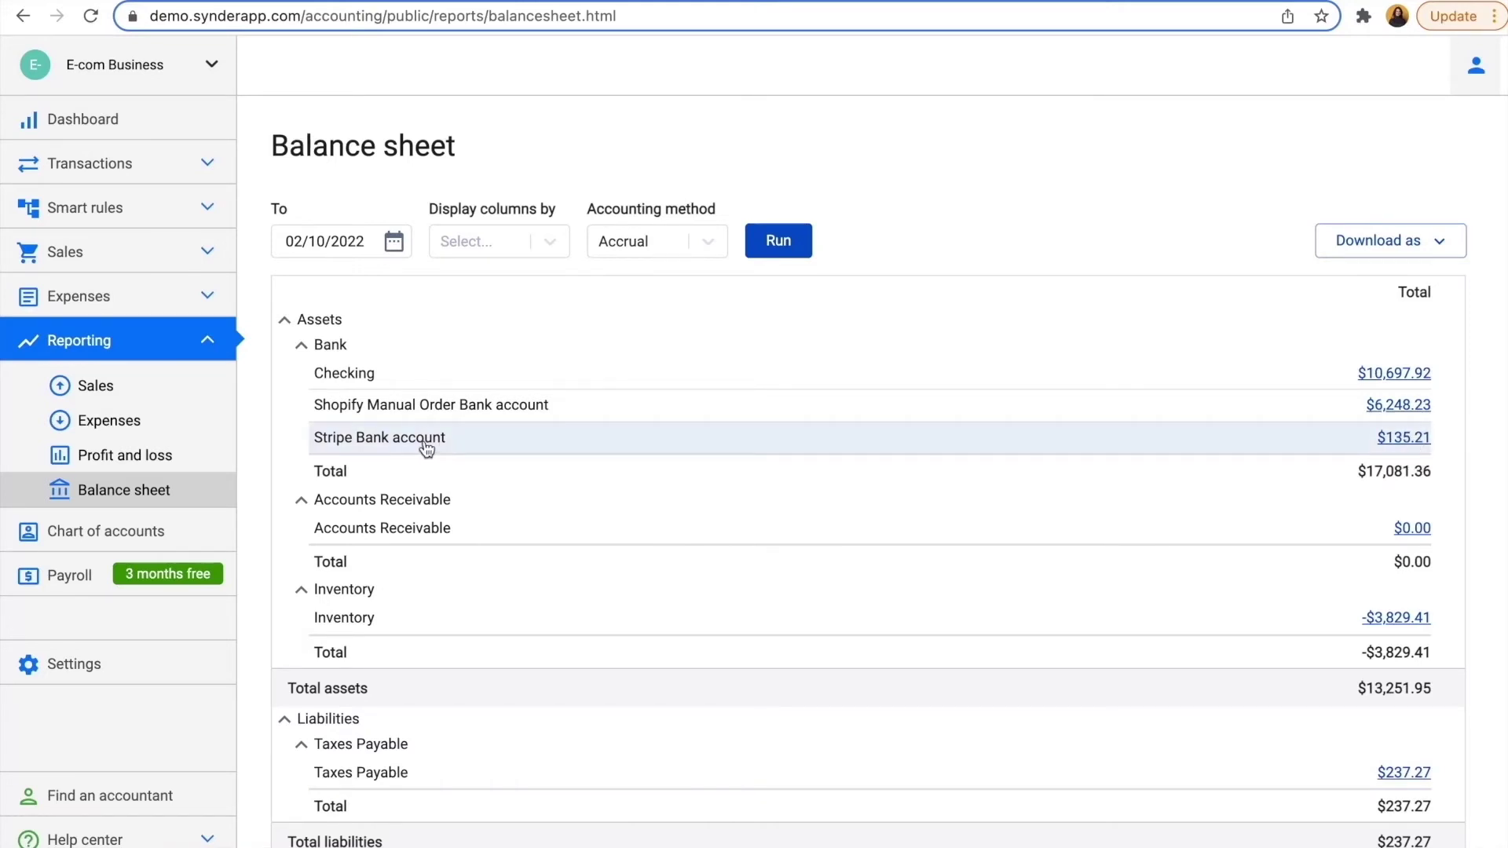
Return to the Profit and Loss report via Reporting in the sidebar.
{"action": "left_click", "coordinate": [95, 461]}
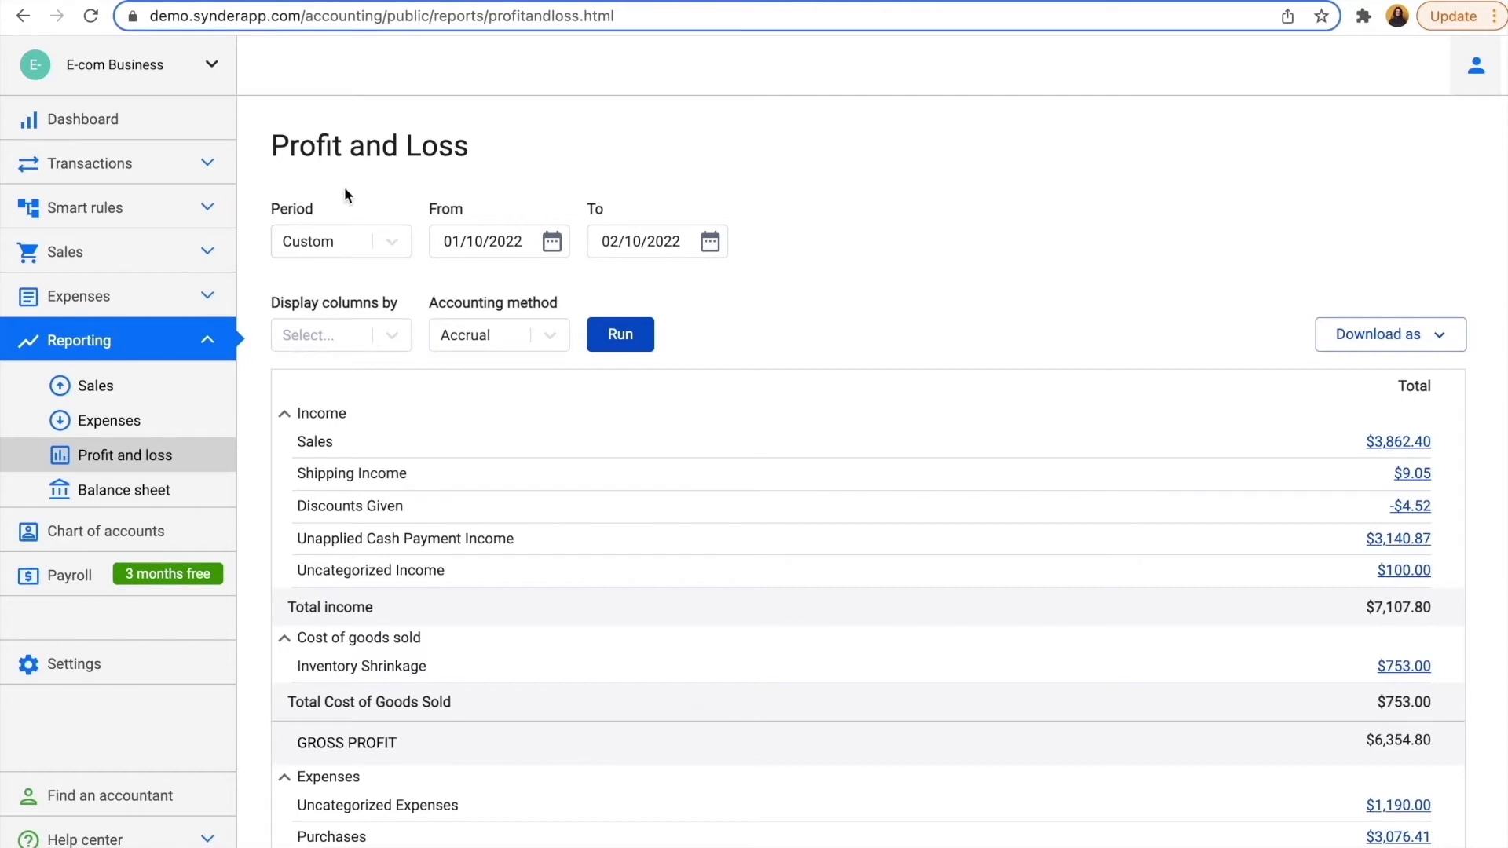
Open the Flowers product for editing from Sales > Products and services.
{"action": "left_click", "coordinate": [206, 251]}
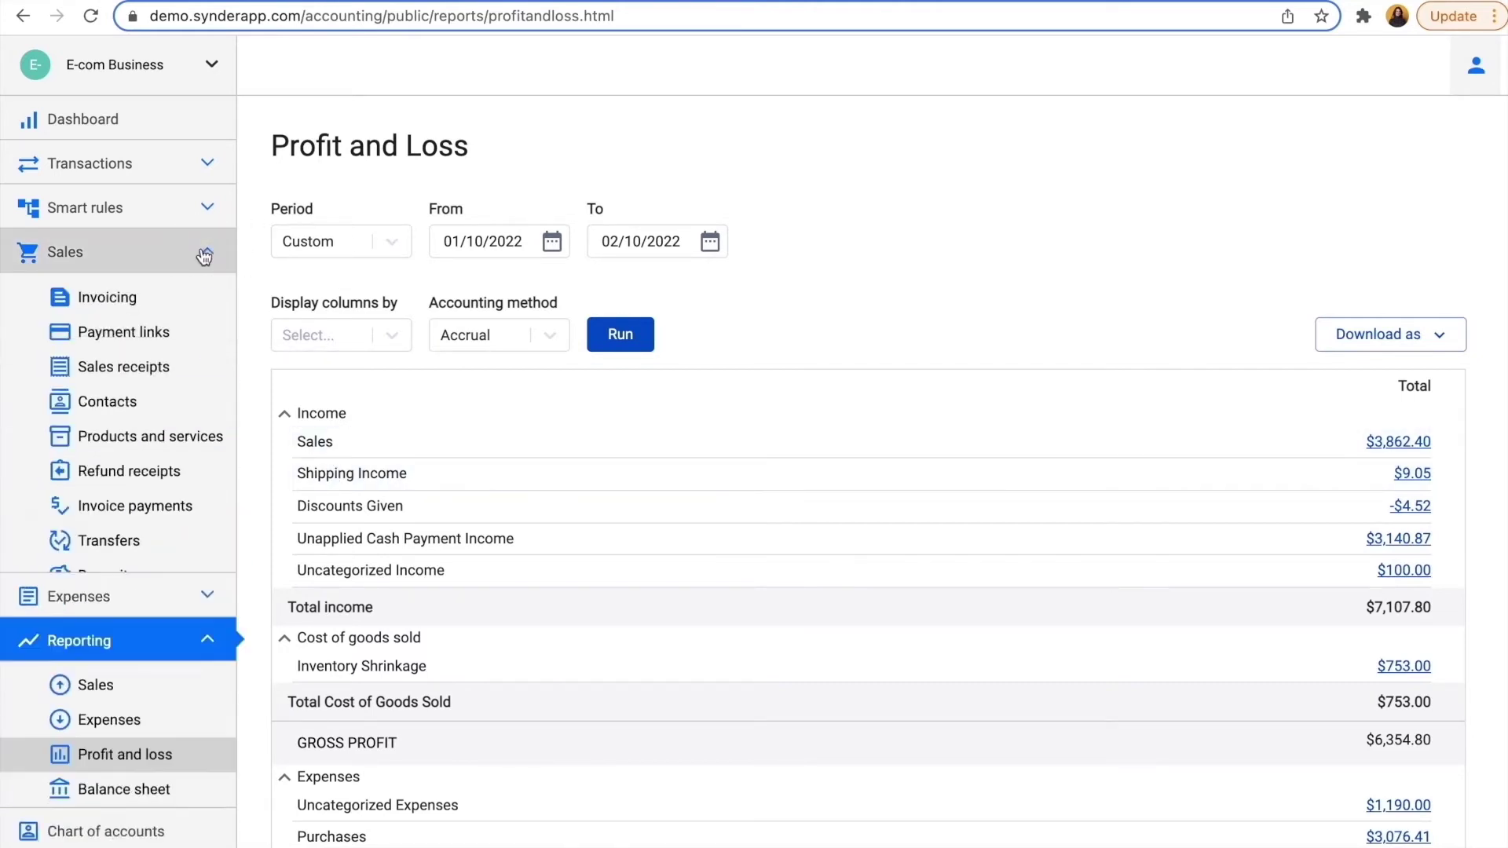
{"action": "left_click", "coordinate": [142, 447]}
{"action": "left_click", "coordinate": [1453, 394]}
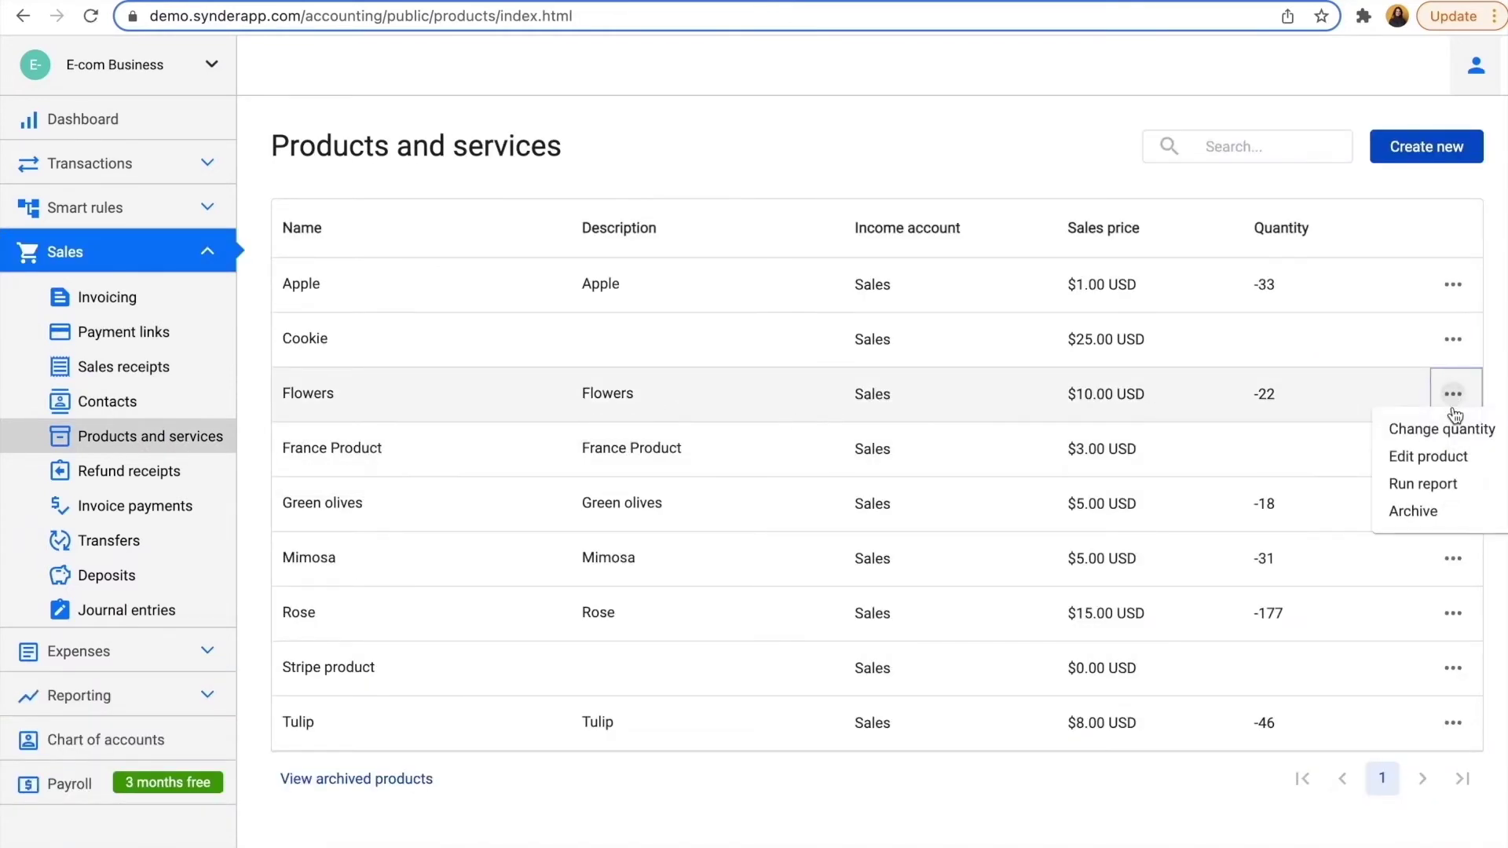
{"action": "left_click", "coordinate": [1428, 456]}
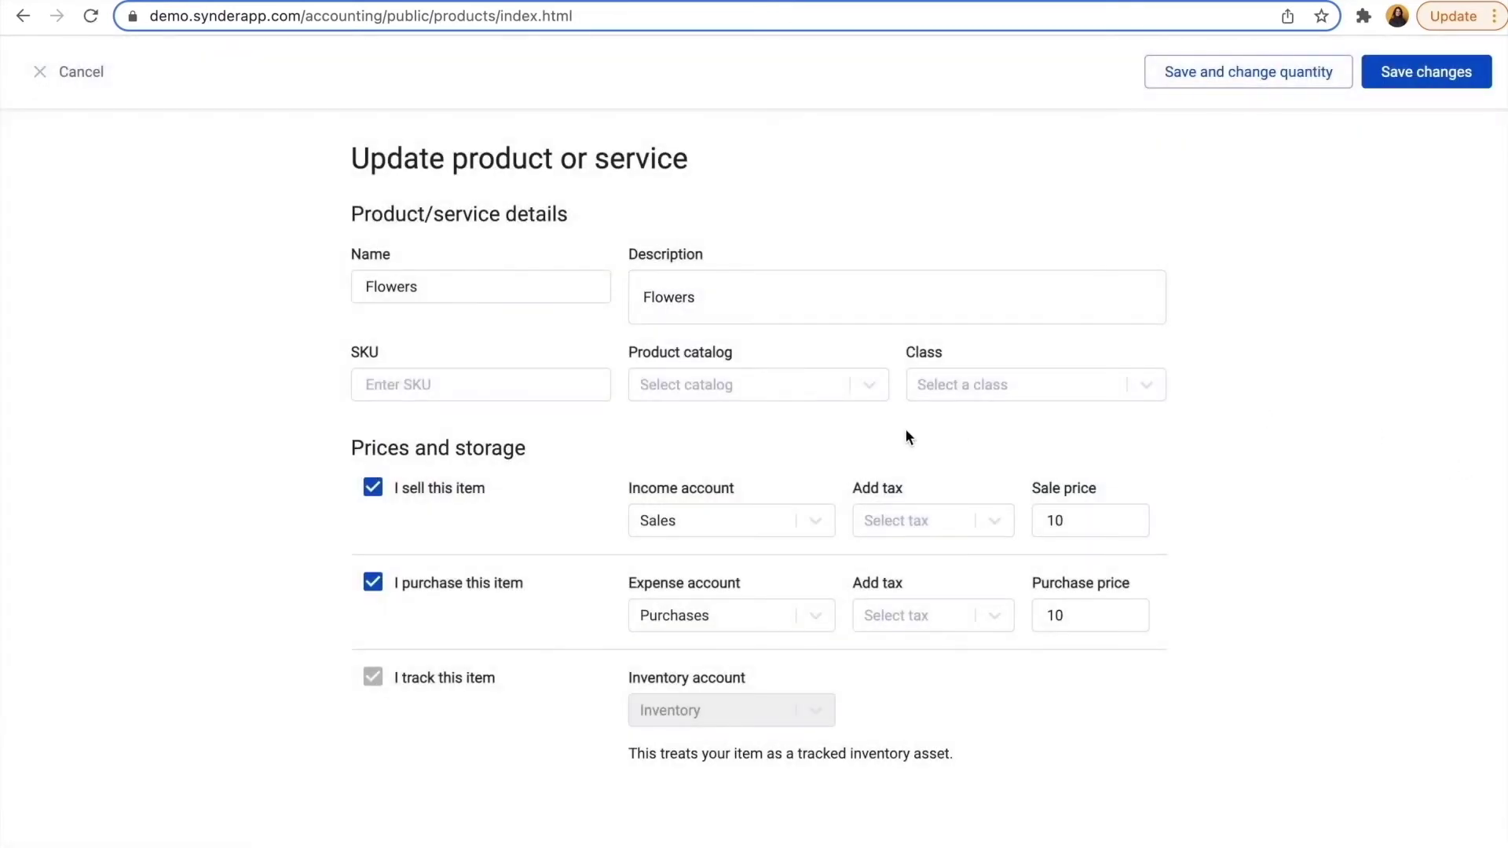
Assign Flowers a new 'Gardening income' account, save, and update historical transactions.
{"action": "left_click", "coordinate": [831, 519]}
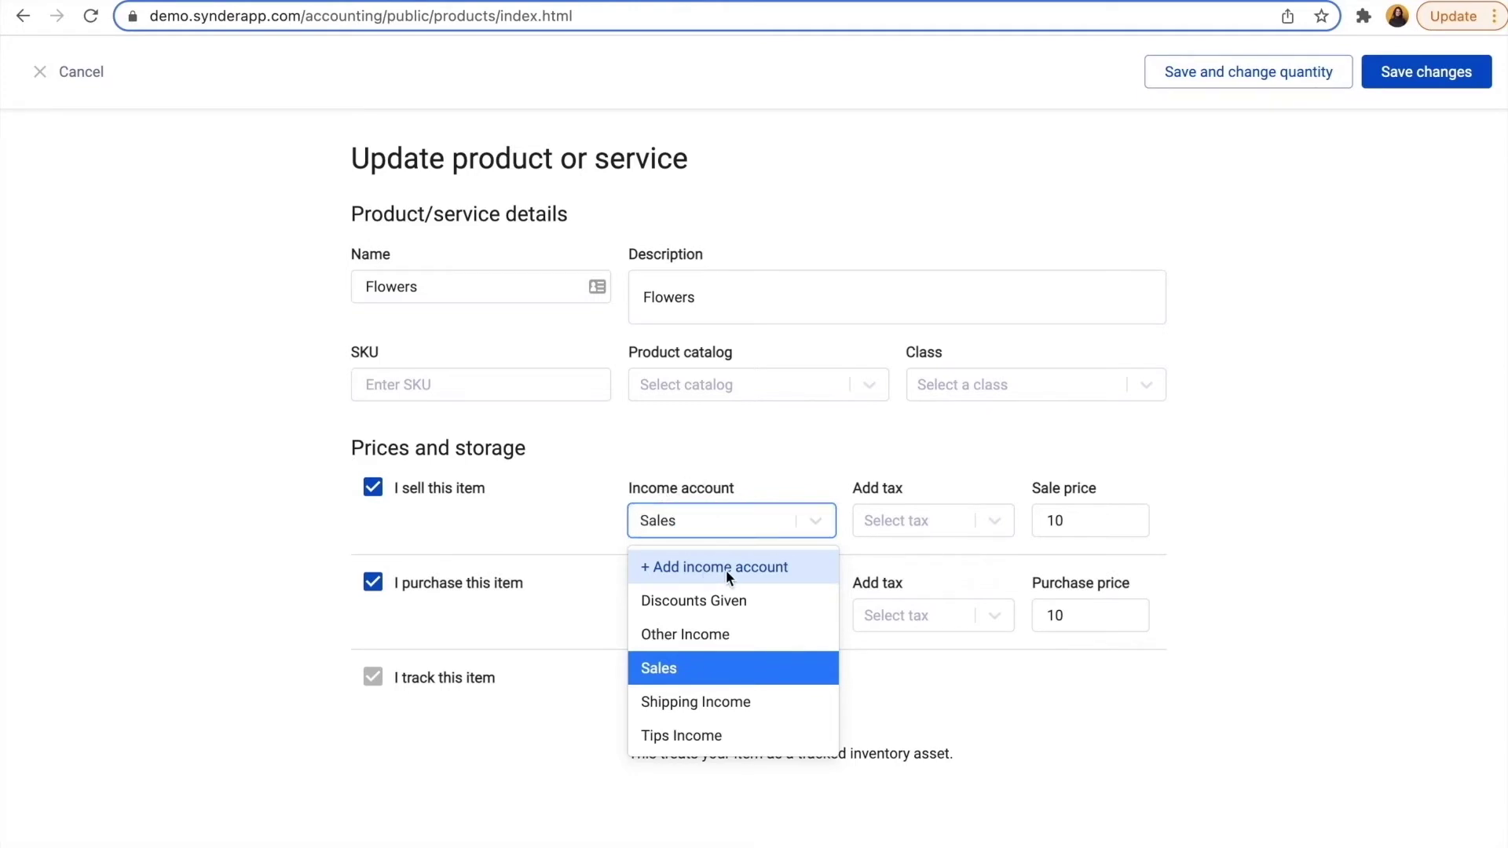
{"action": "left_click", "coordinate": [663, 567]}
{"action": "type", "text": "Gardening income"}
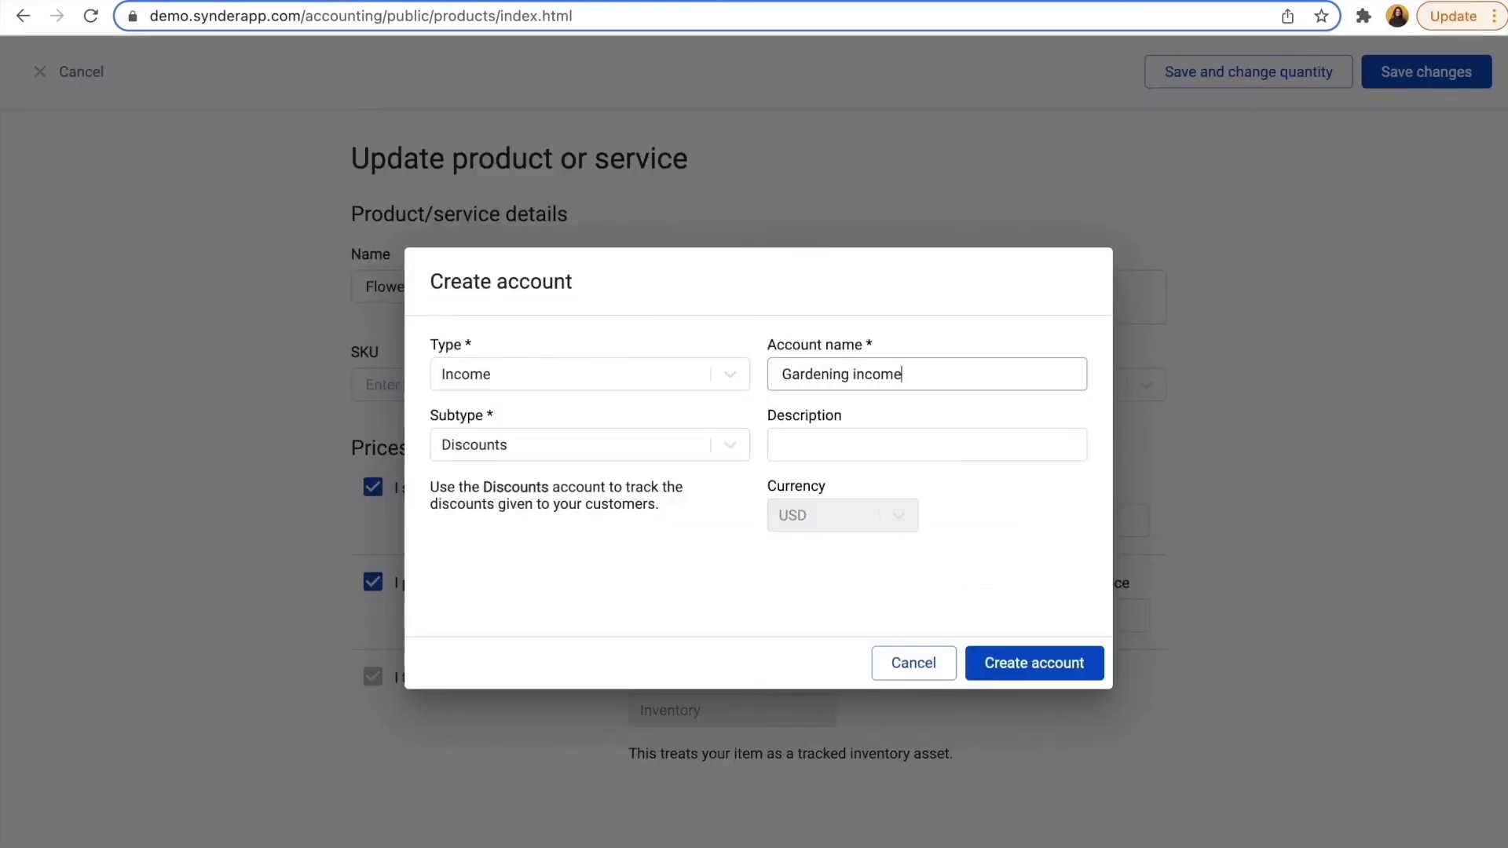
{"action": "left_click", "coordinate": [1047, 661]}
{"action": "left_click", "coordinate": [1421, 74]}
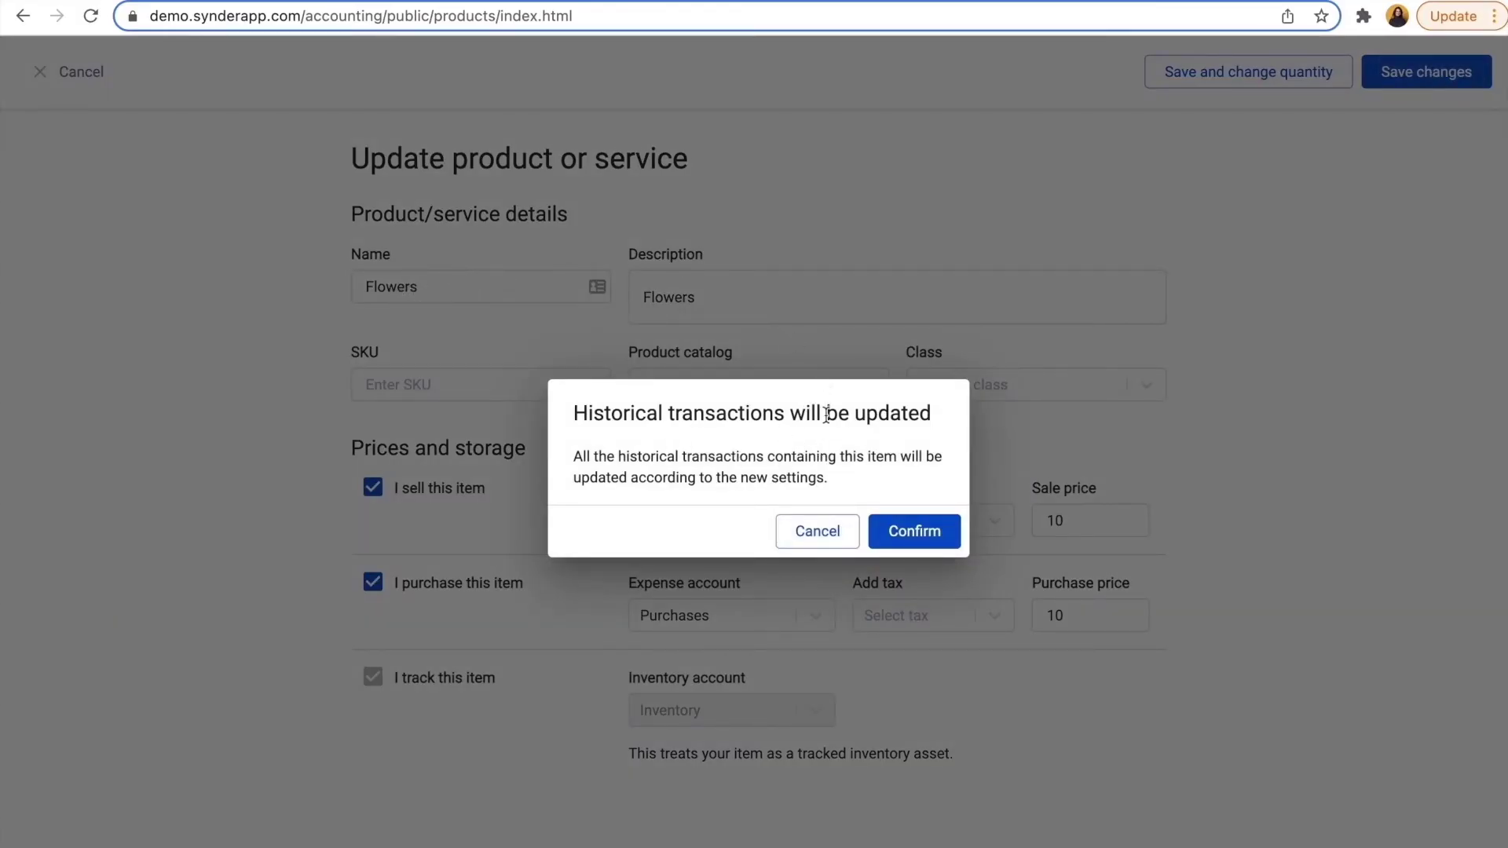
{"action": "left_click", "coordinate": [913, 530]}
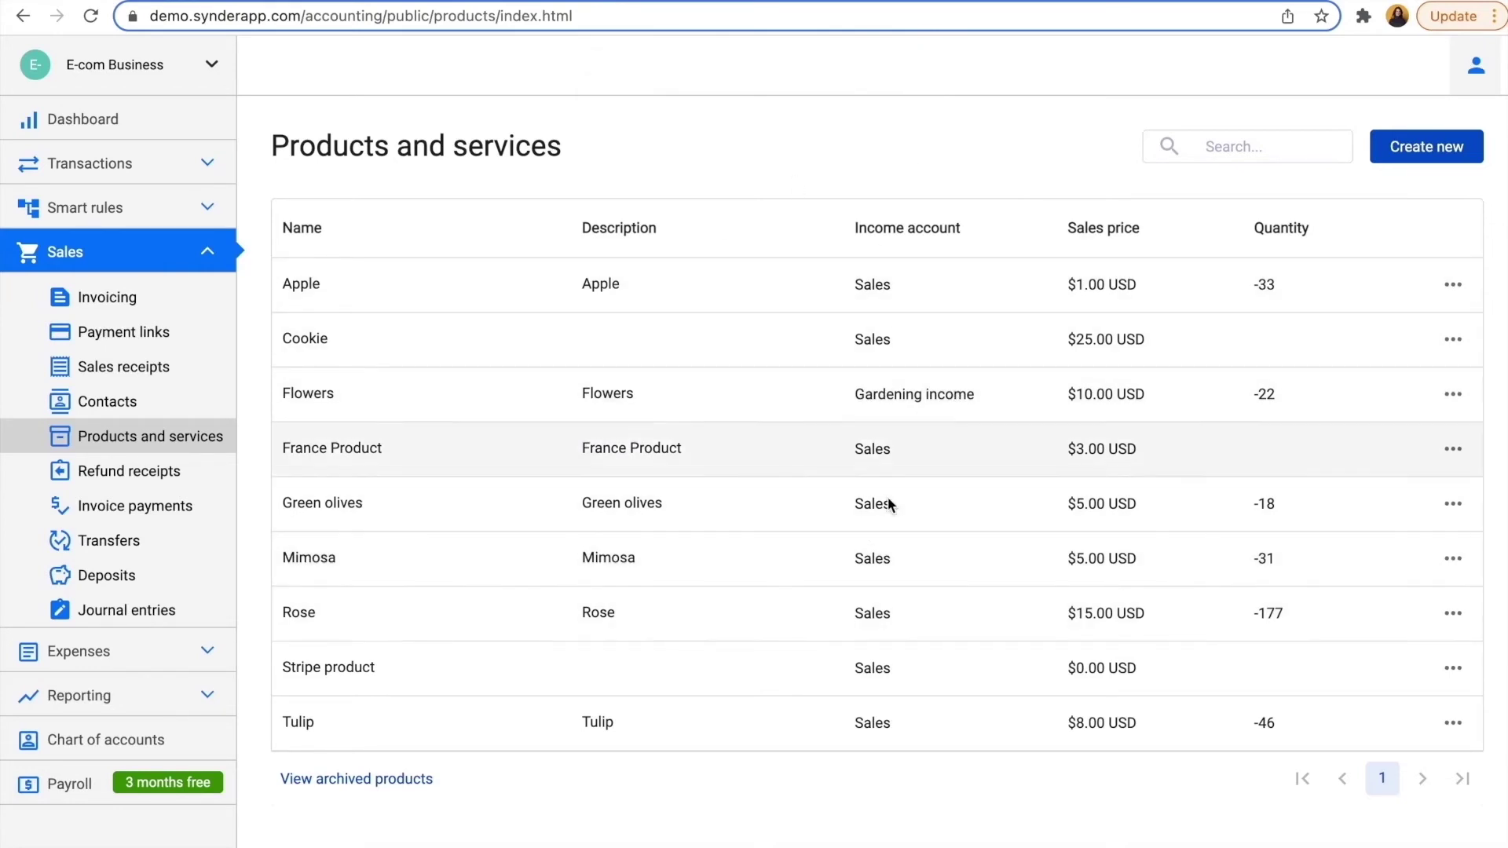
Check Gardening income at $201.52 in Profit and Loss, then expand the Transactions pages.
{"action": "left_click", "coordinate": [207, 251]}
{"action": "left_click", "coordinate": [201, 346]}
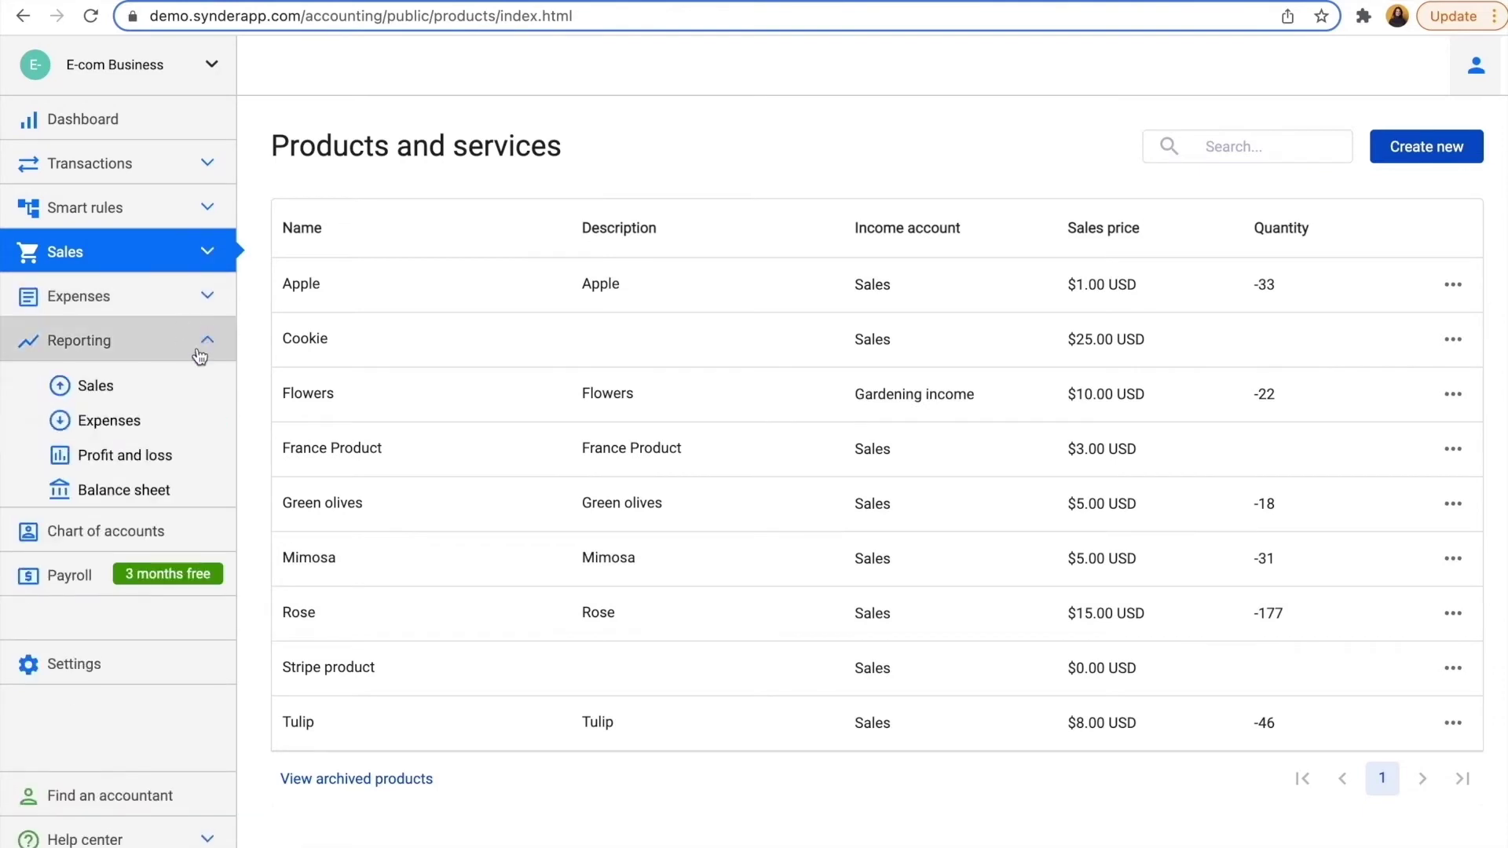
{"action": "left_click", "coordinate": [126, 454]}
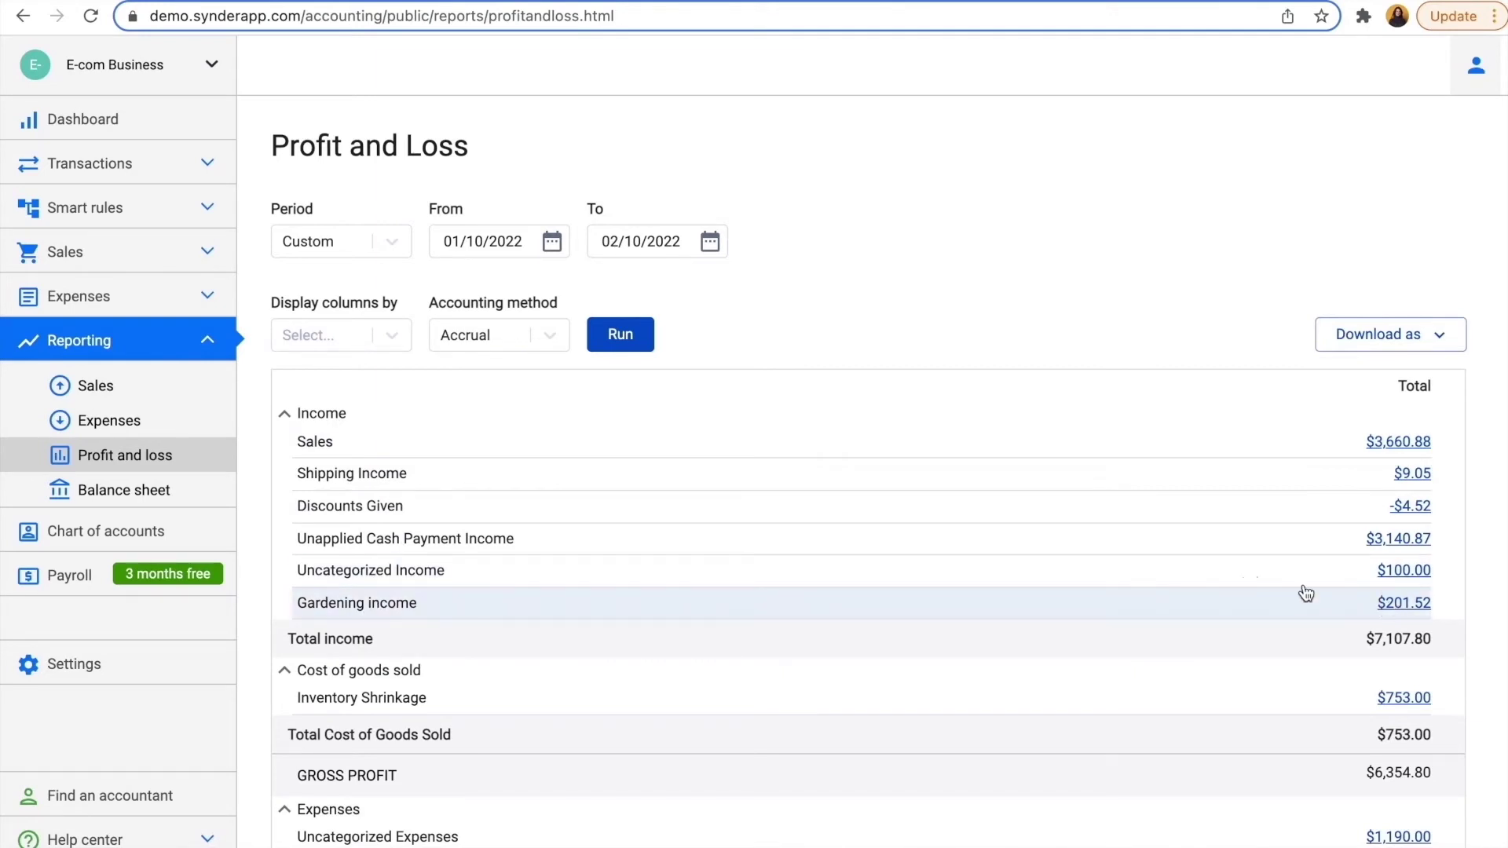
{"action": "left_click", "coordinate": [116, 163]}
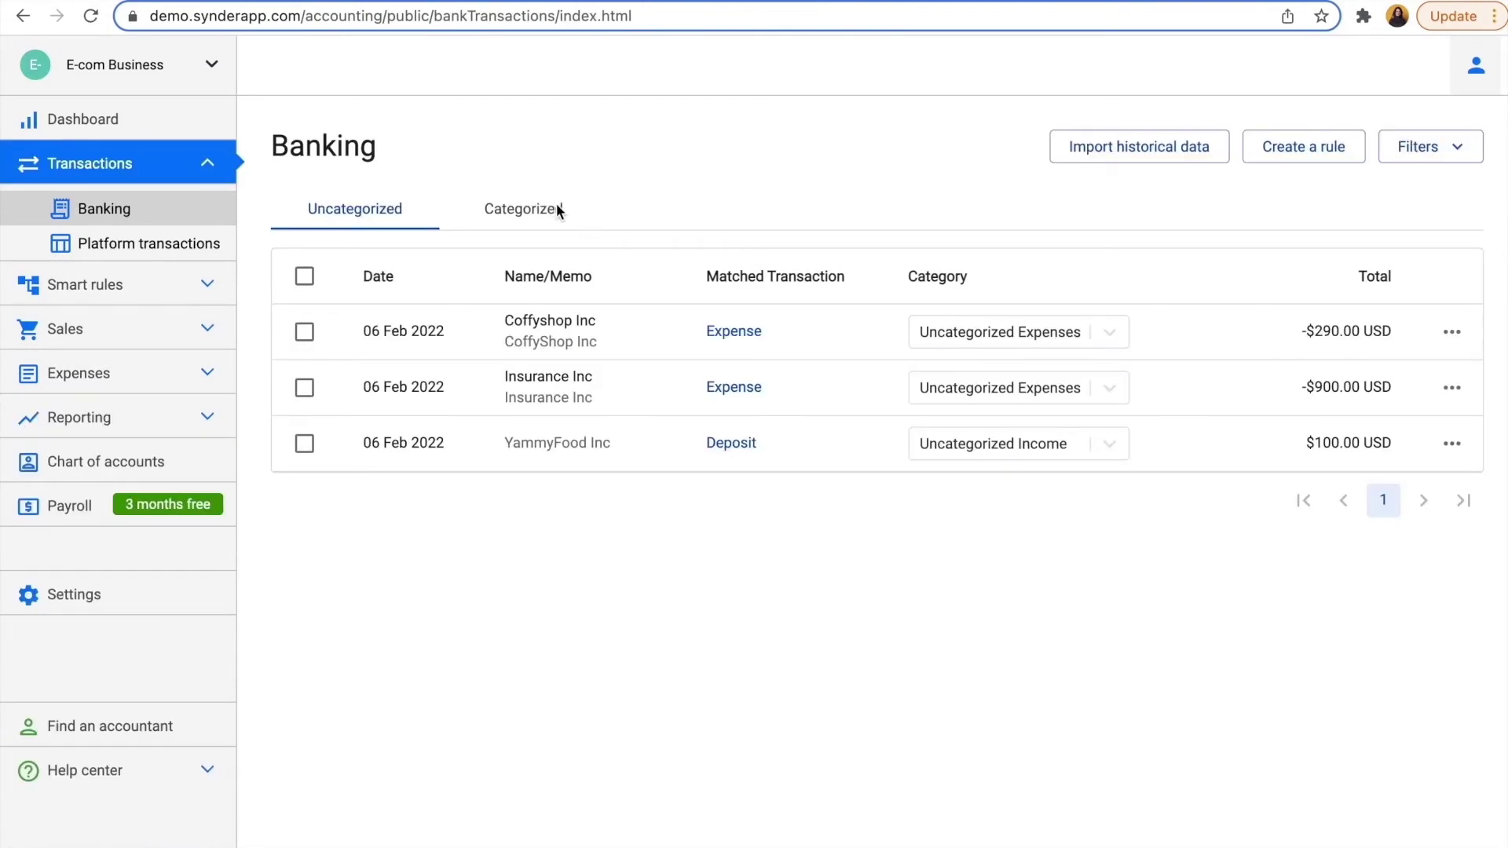
Check the categorized transactions, then categorize and save the YammyFood deposit as Sales.
{"action": "left_click", "coordinate": [554, 208]}
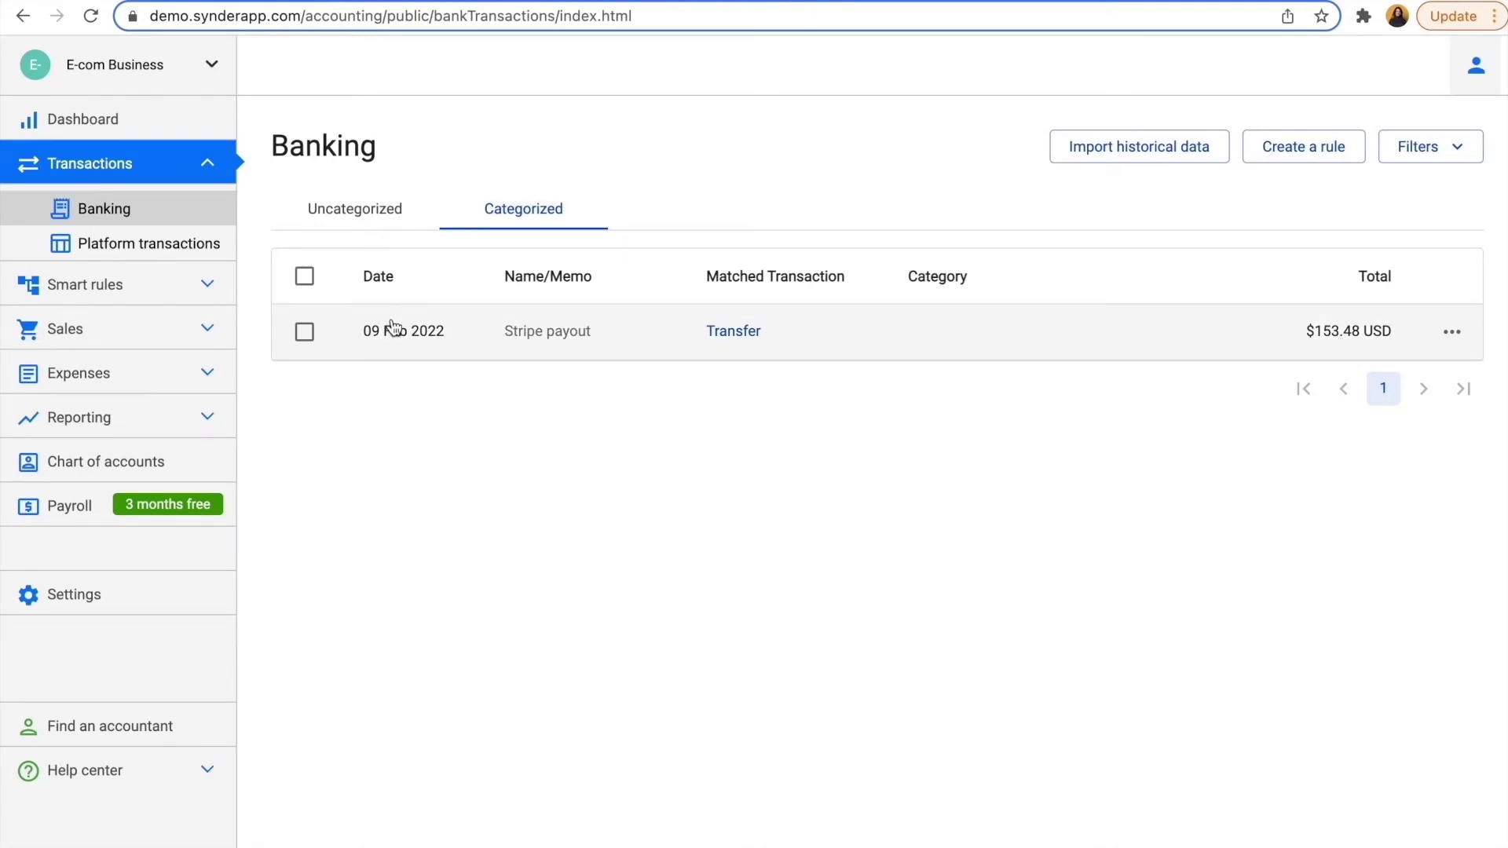
{"action": "left_click", "coordinate": [378, 207]}
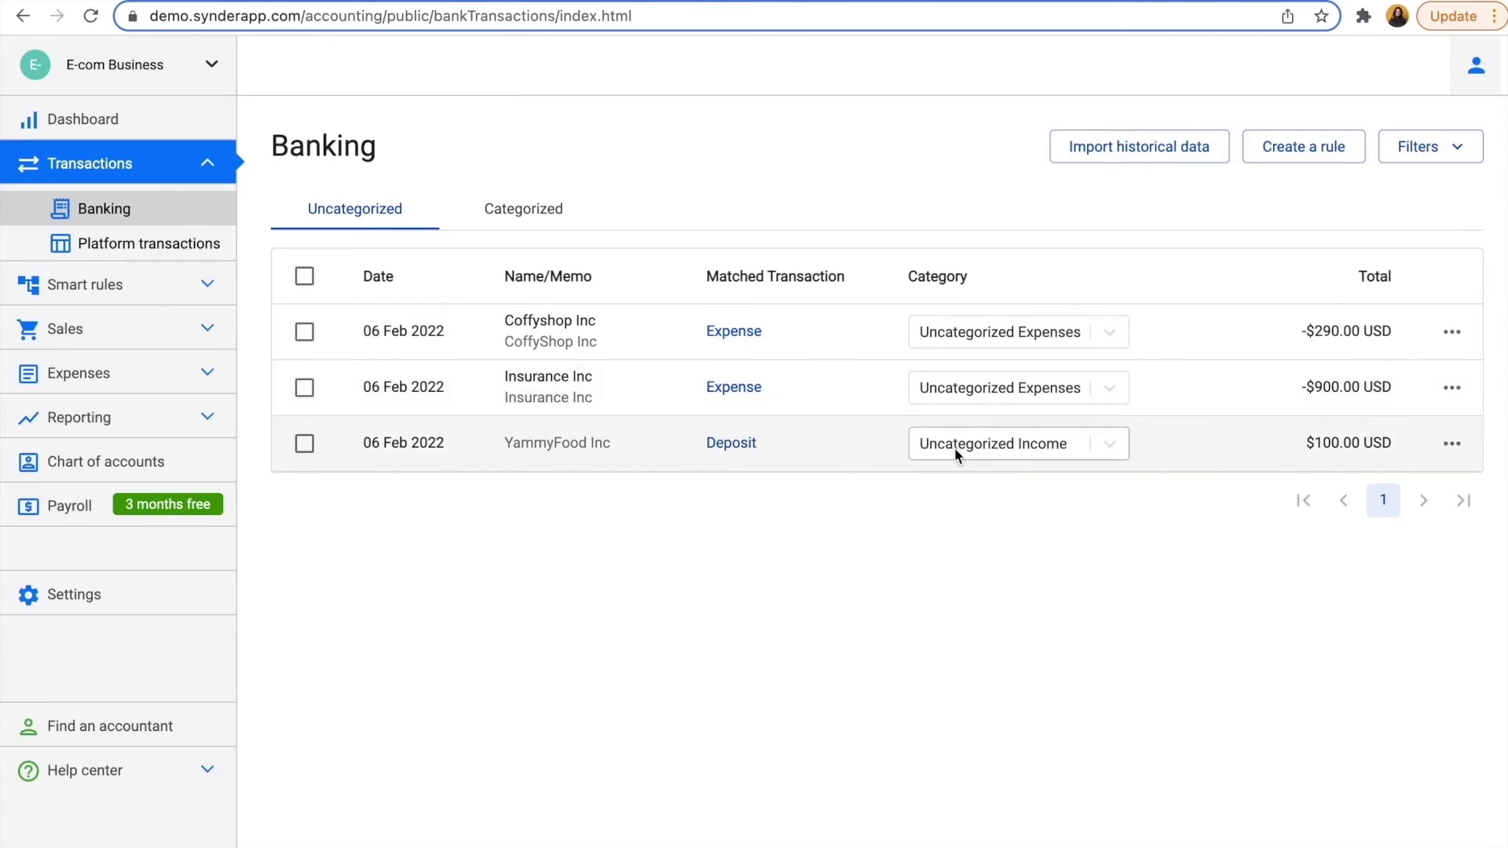
{"action": "left_click", "coordinate": [1110, 446]}
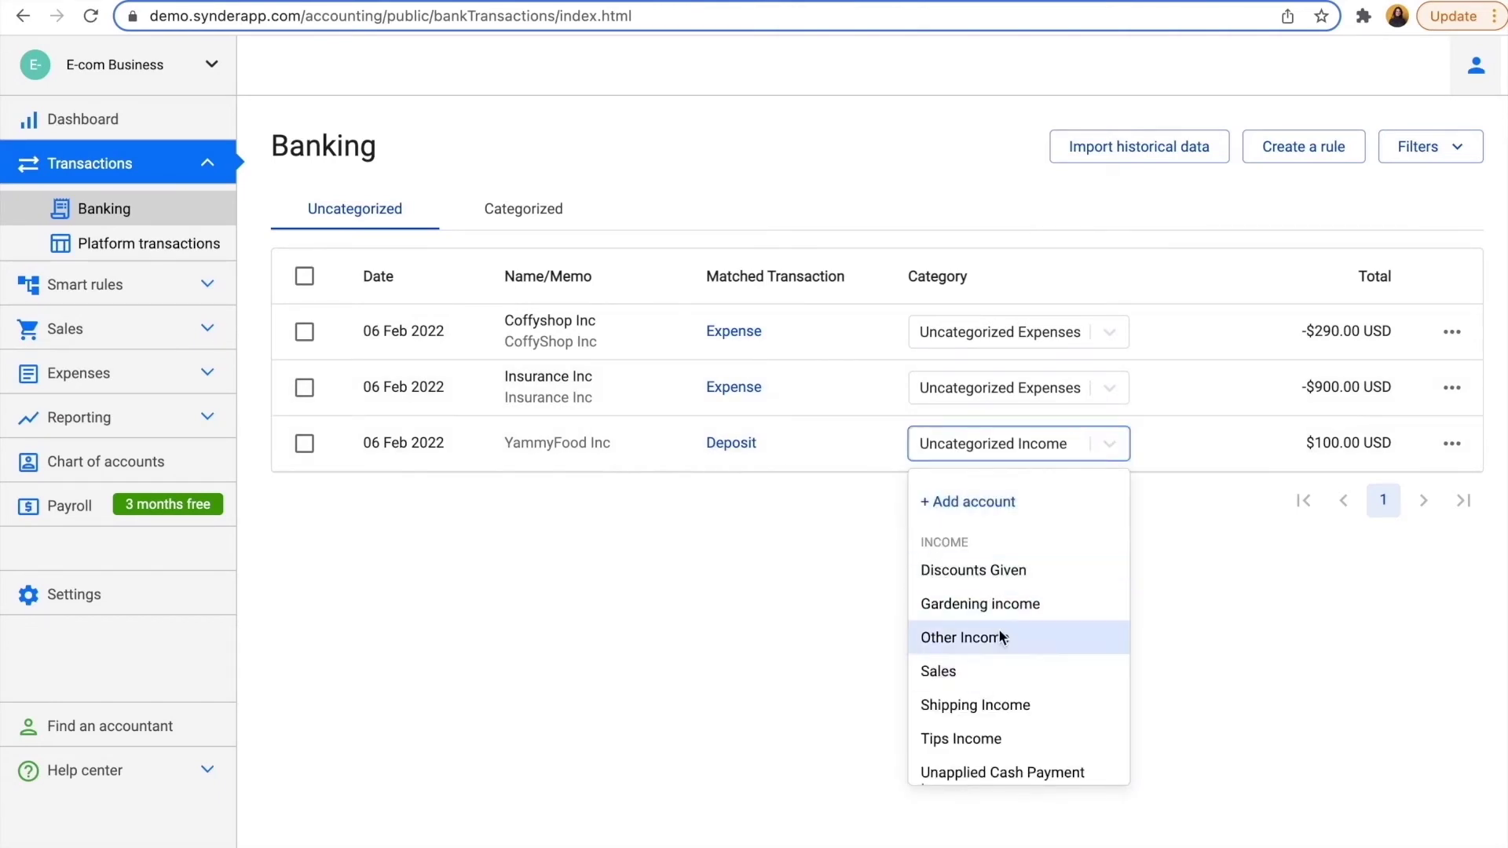
{"action": "left_click", "coordinate": [951, 669]}
{"action": "left_click", "coordinate": [1154, 442]}
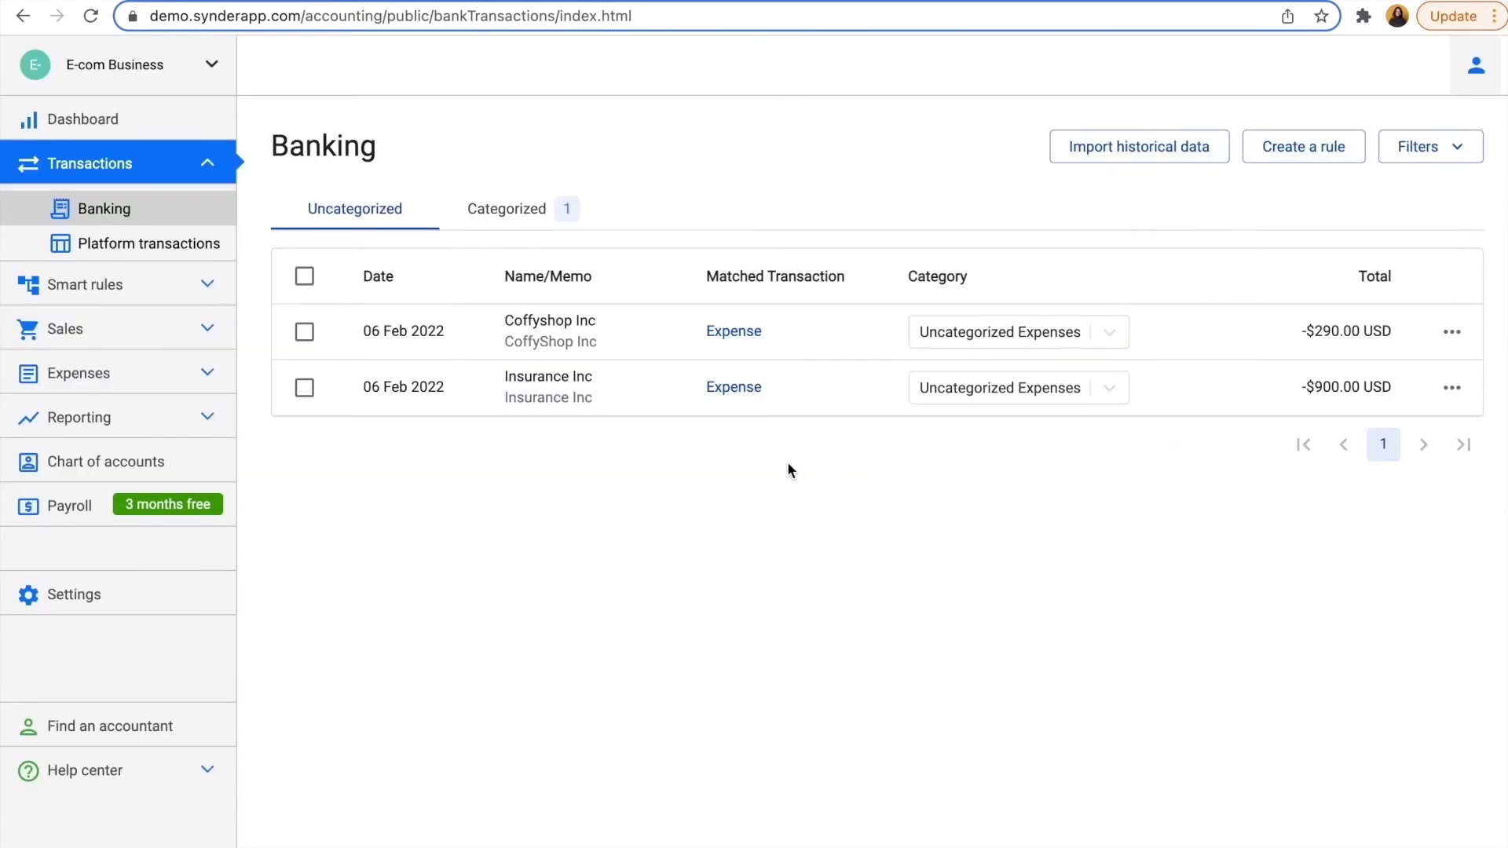
Categorize the Coffyshop expense under a newly created Food expense account and save it.
{"action": "left_click", "coordinate": [1111, 333]}
{"action": "type", "text": "Food expenses"}
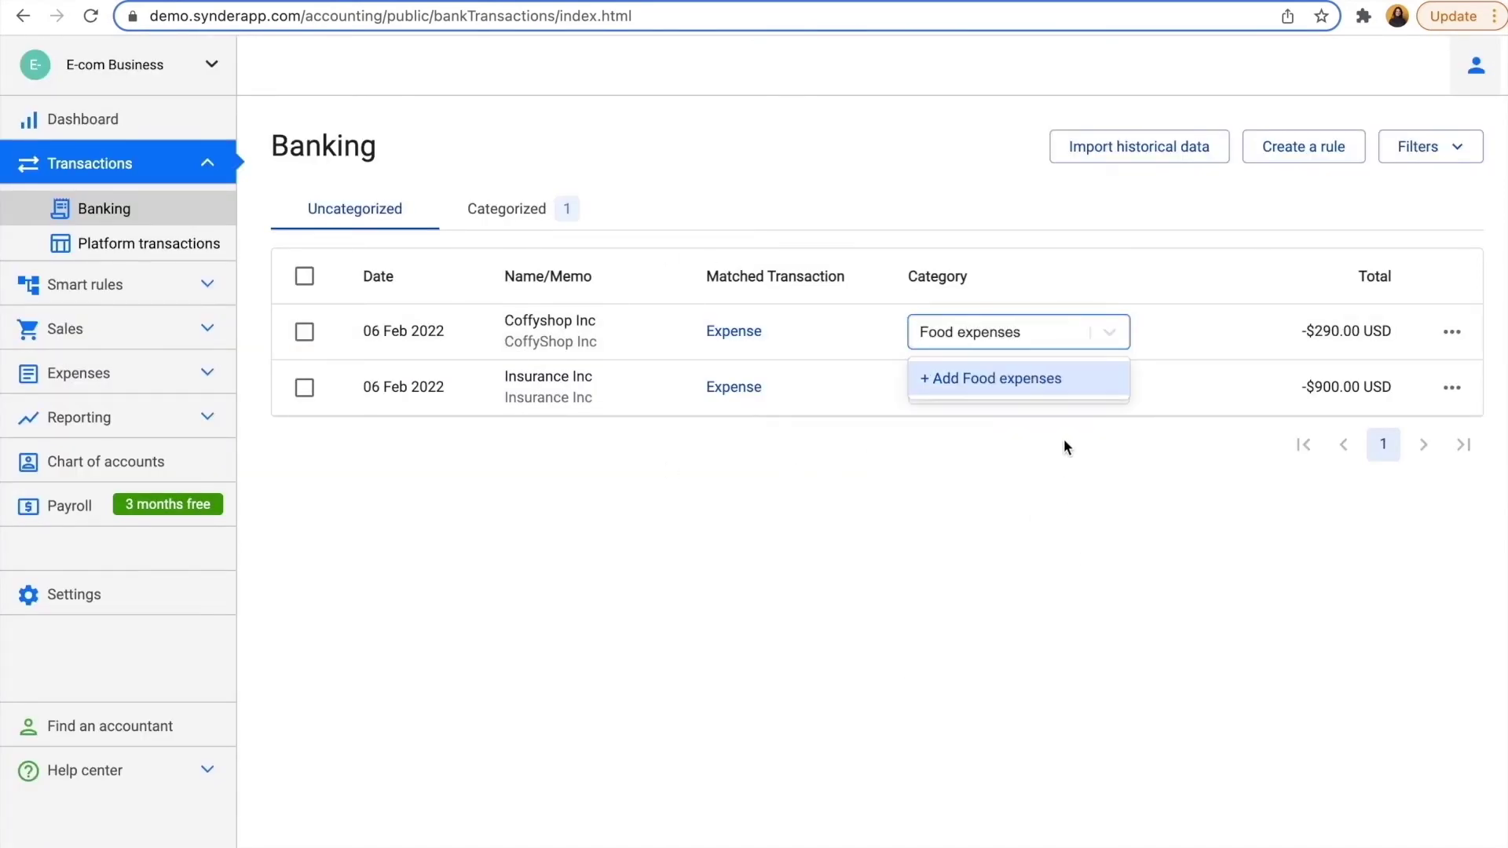
{"action": "left_click", "coordinate": [993, 378]}
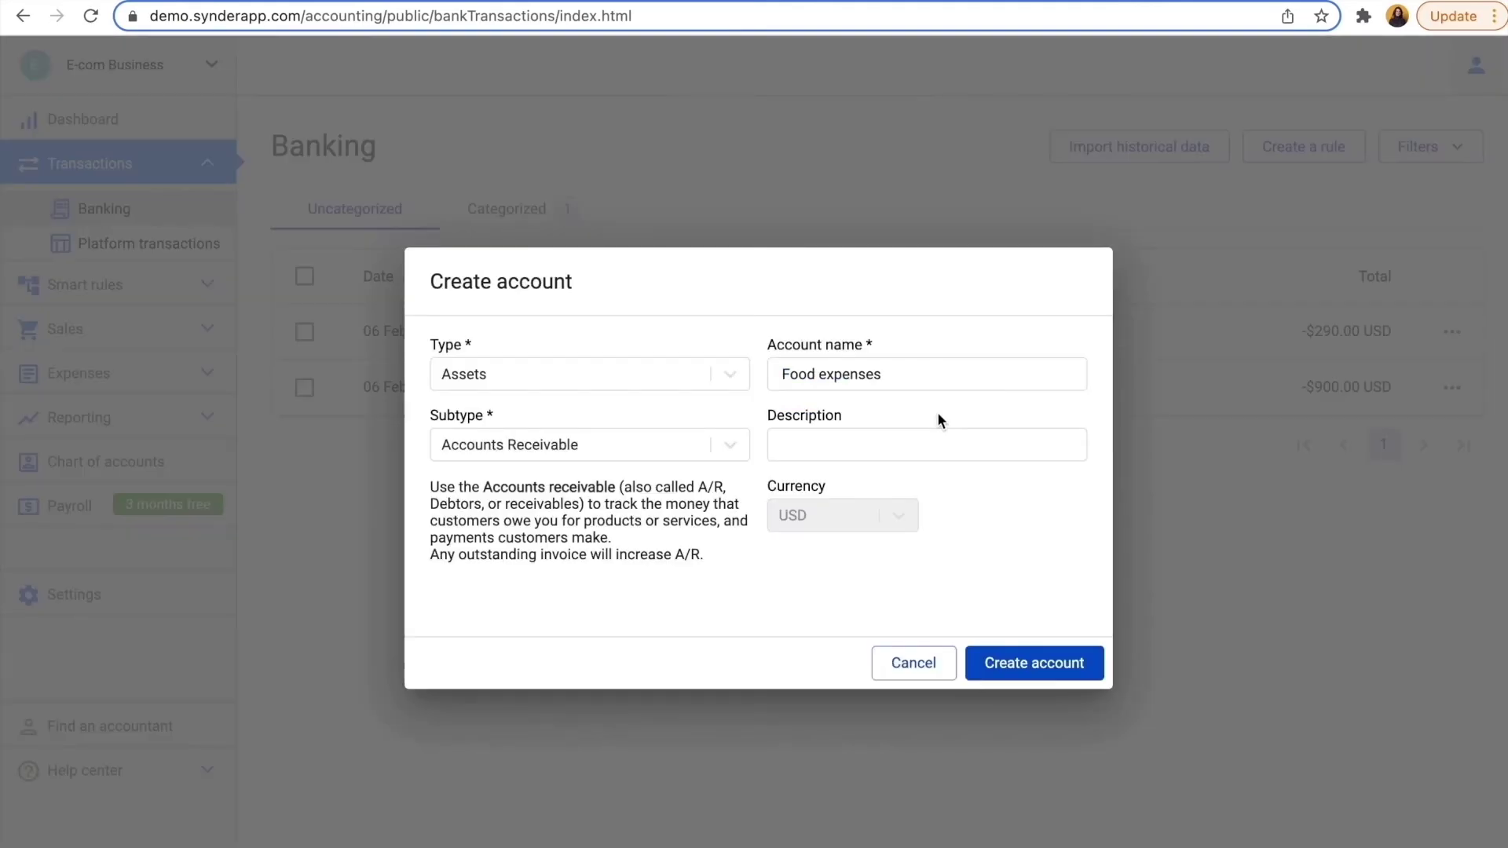
{"action": "left_click", "coordinate": [1020, 673]}
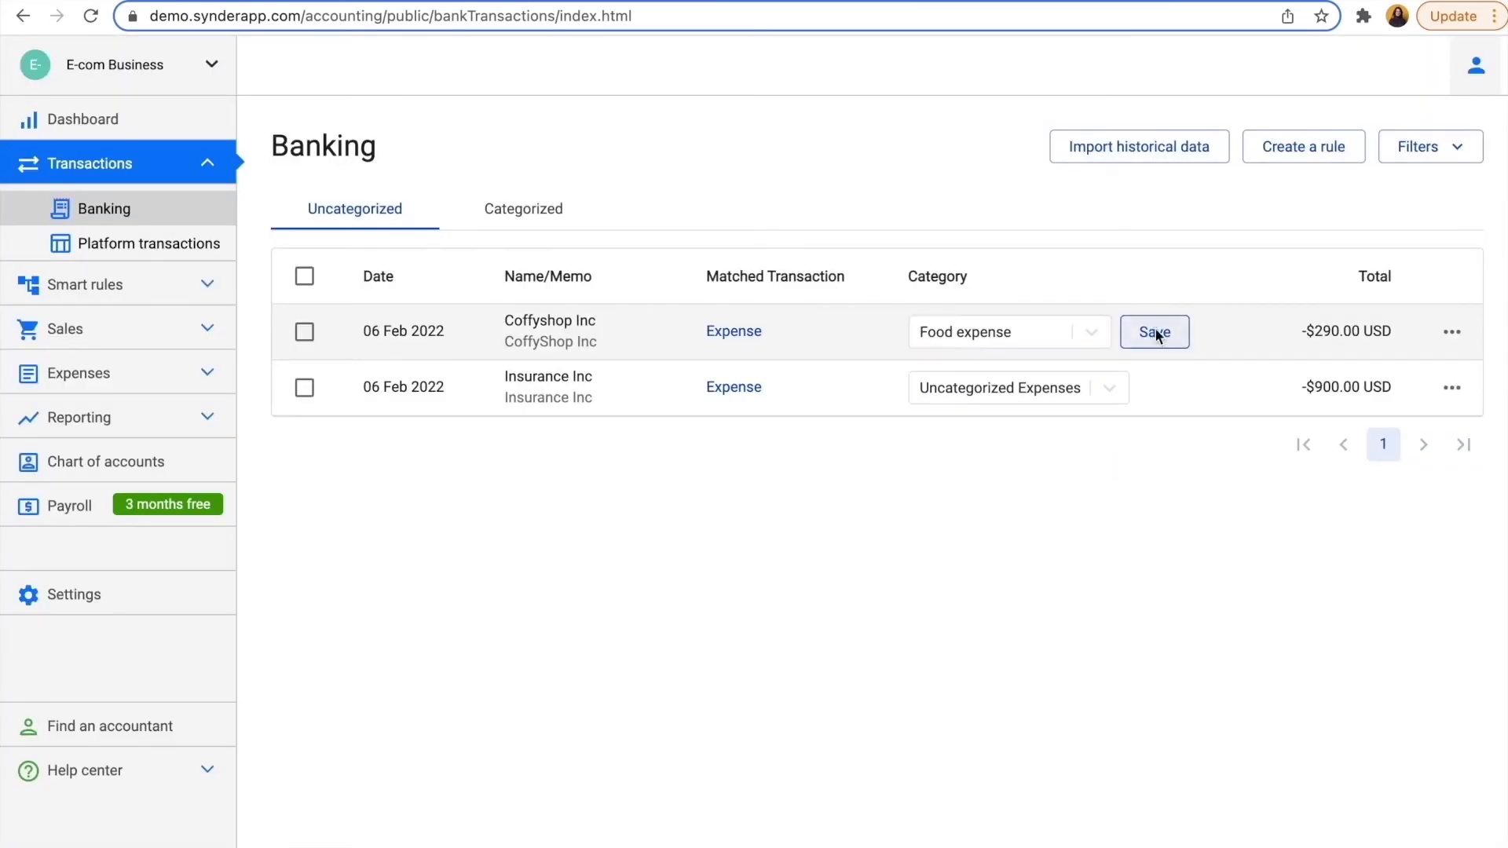
{"action": "left_click", "coordinate": [1156, 329]}
Categorize the Insurance Inc expense as Insurance and save it.
{"action": "left_click", "coordinate": [1108, 331]}
{"action": "scroll", "coordinate": [968, 550], "scroll_direction": "down", "scroll_amount": 2}
{"action": "left_click", "coordinate": [967, 556]}
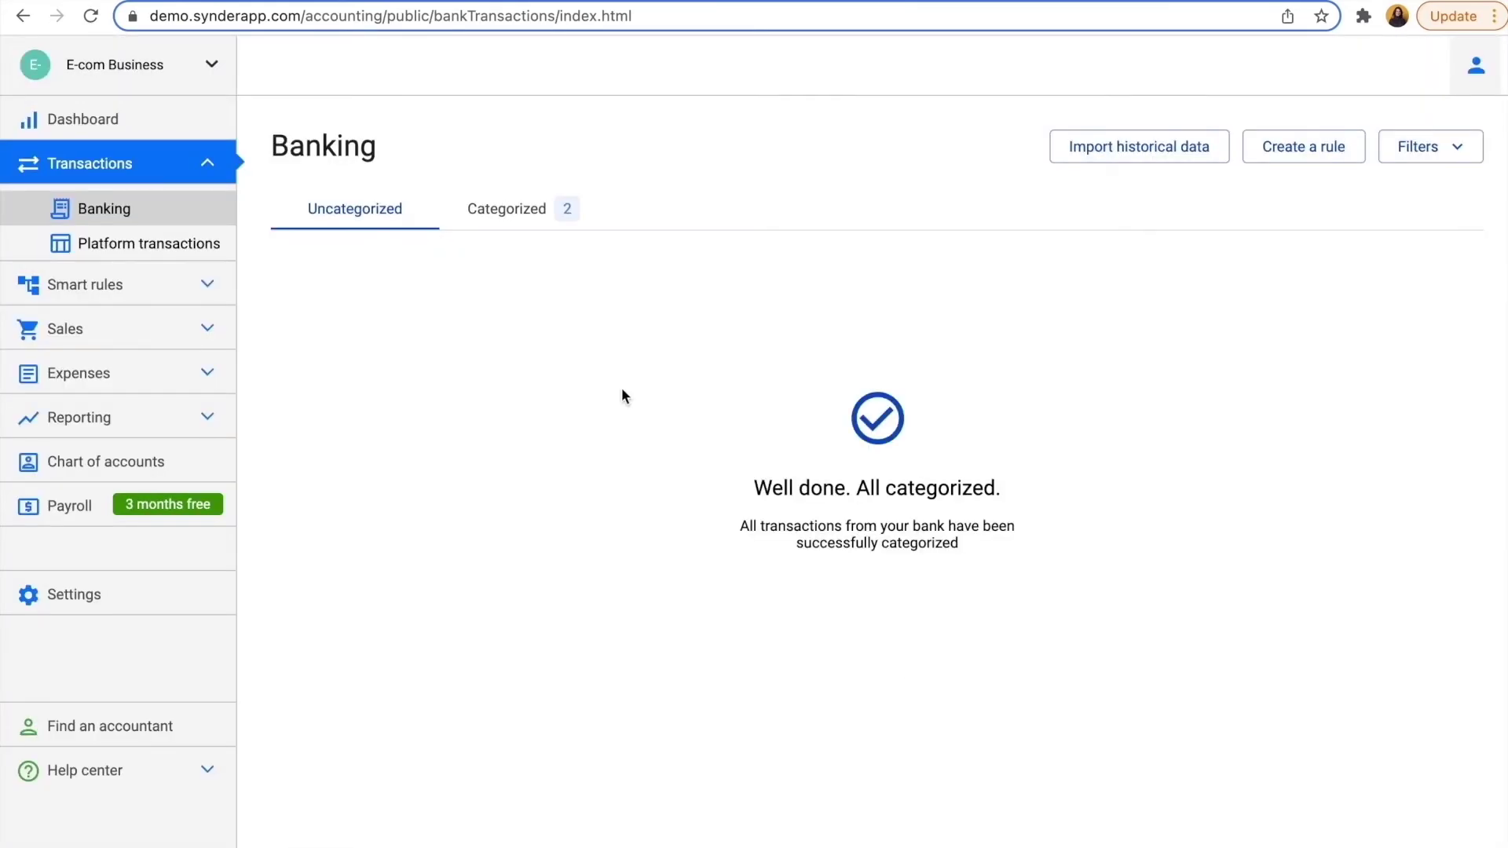
{"action": "left_click", "coordinate": [542, 213]}
Open the Profit and Loss report to see Food expense $290.00 and Insurance $900.00.
{"action": "left_click", "coordinate": [196, 417]}
{"action": "left_click", "coordinate": [143, 538]}
{"action": "scroll", "coordinate": [808, 589], "scroll_direction": "down", "scroll_amount": 3}
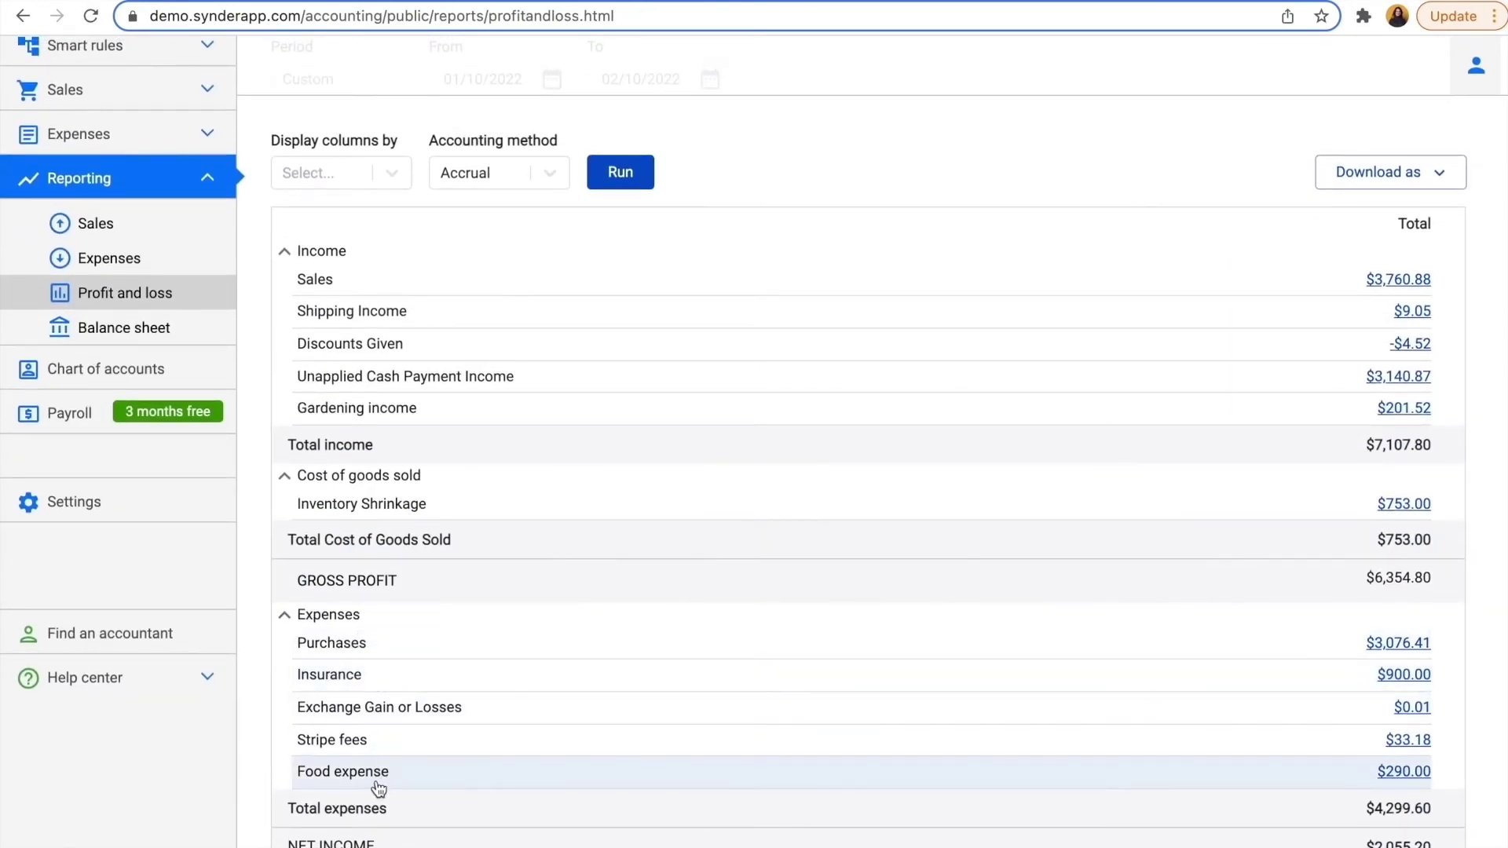
Return from Profit and Loss to the Banking transactions page, now with nothing uncategorized.
{"action": "scroll", "coordinate": [599, 491], "scroll_direction": "up", "scroll_amount": 3}
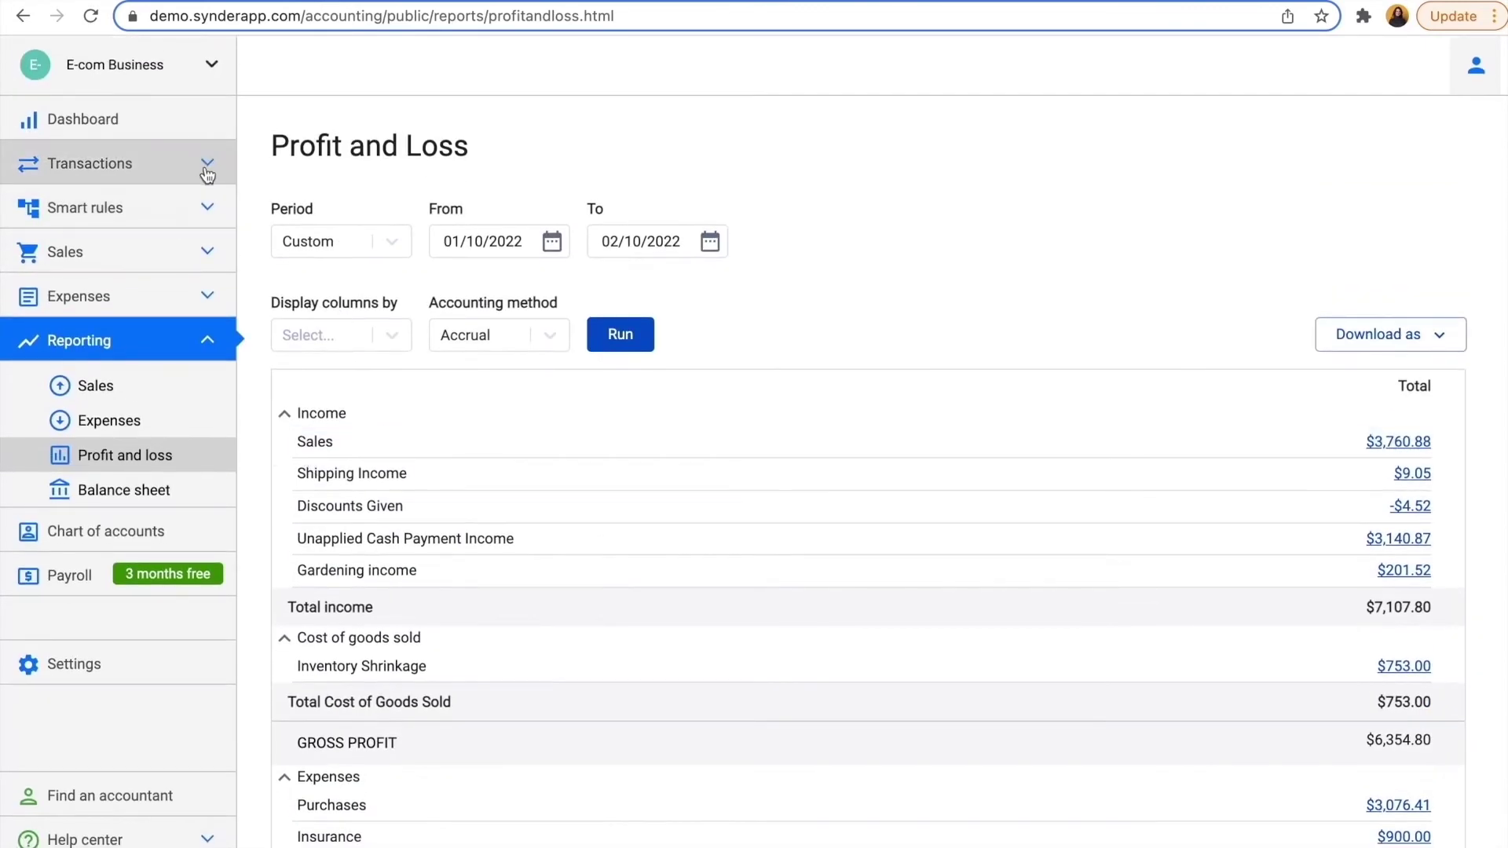
{"action": "left_click", "coordinate": [202, 163]}
{"action": "left_click", "coordinate": [141, 208]}
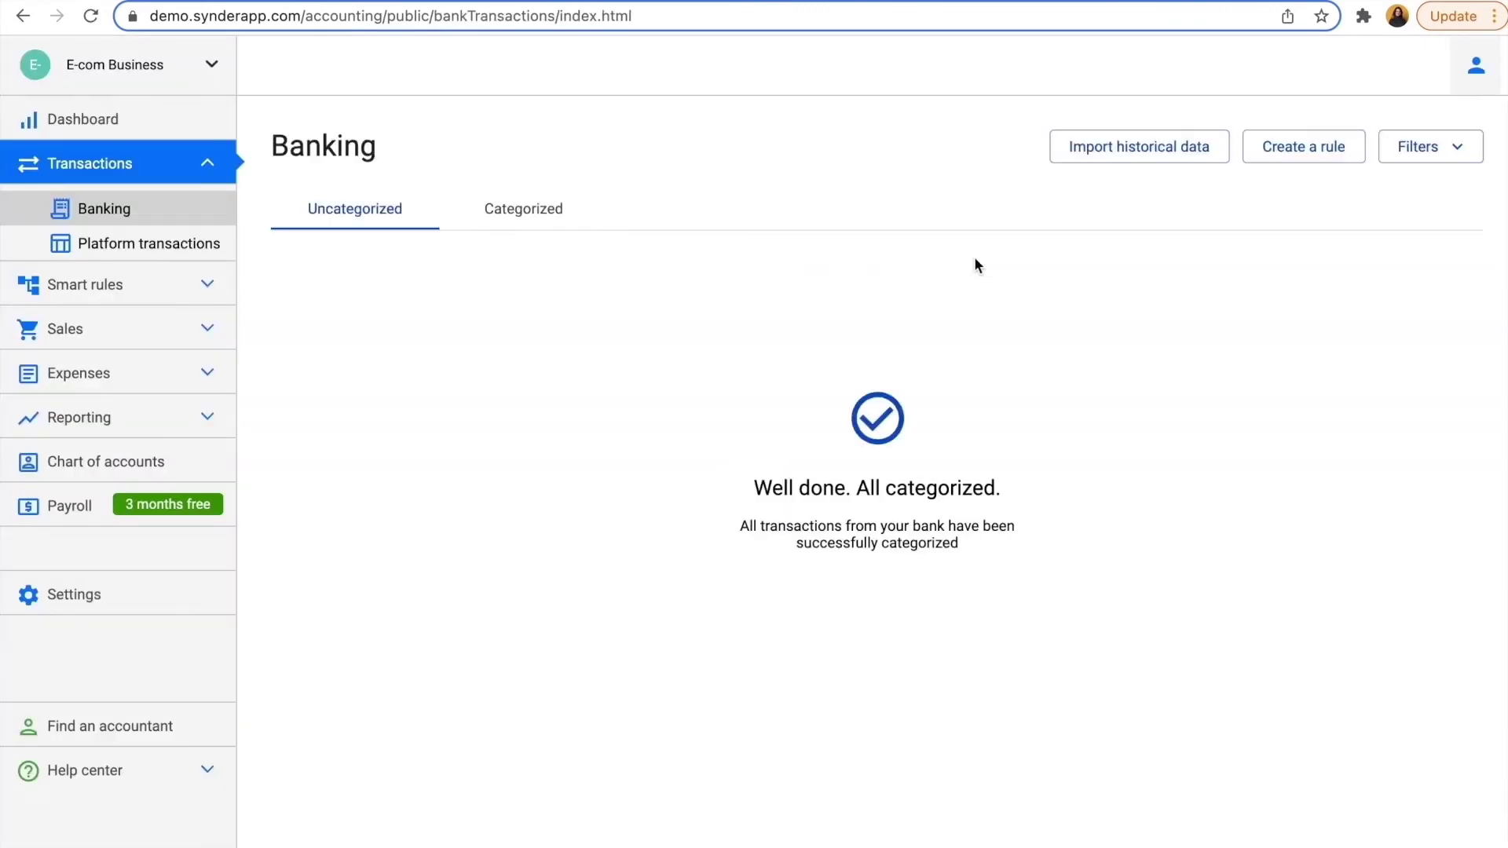
{"action": "left_click", "coordinate": [1292, 155]}
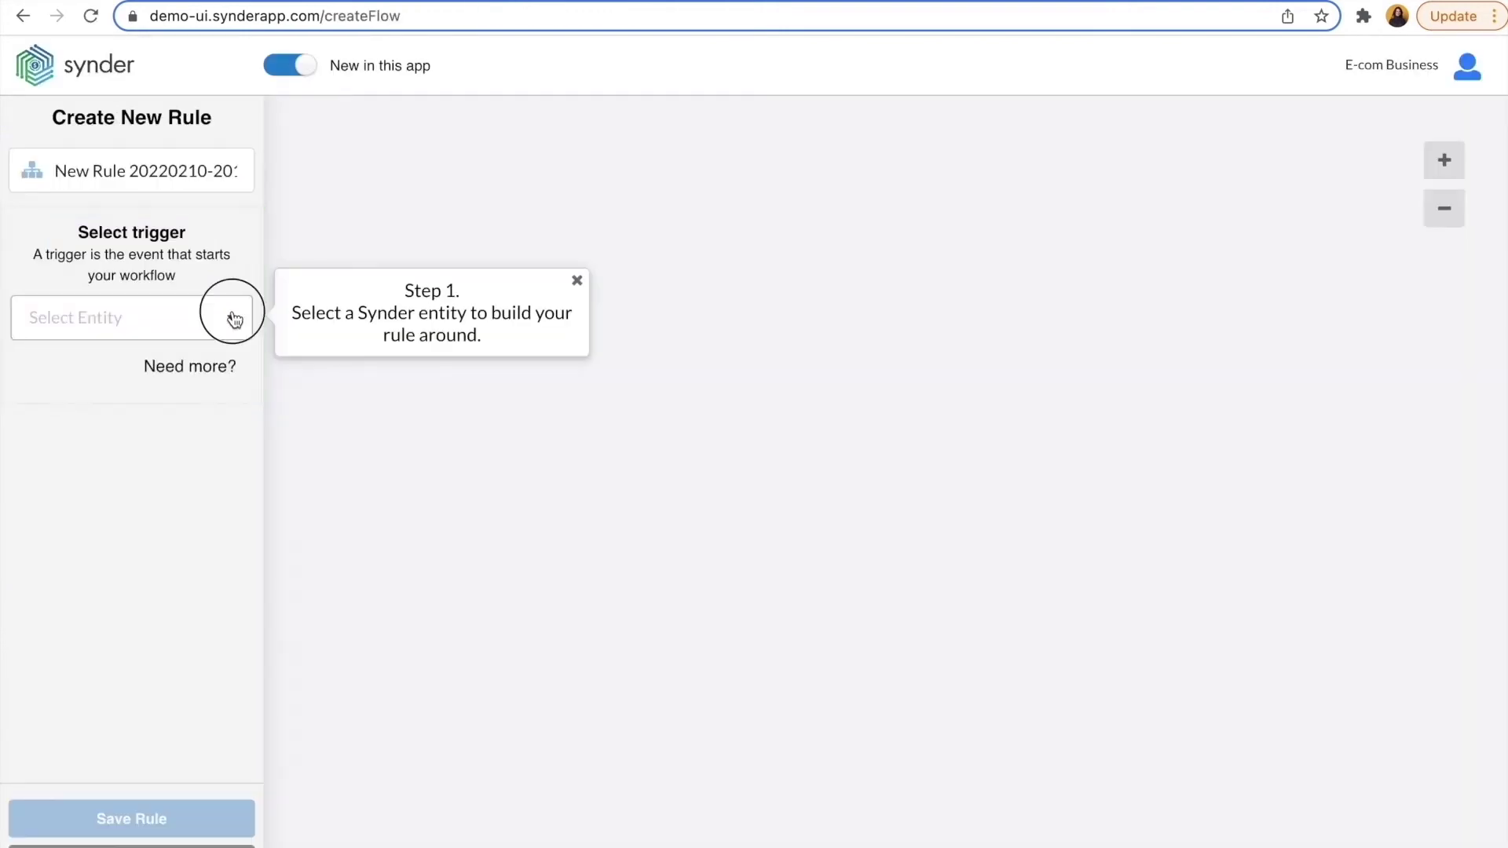
Set the rule trigger to Expense Created with condition Line: Description contains 'Insurance'.
{"action": "left_click", "coordinate": [234, 319]}
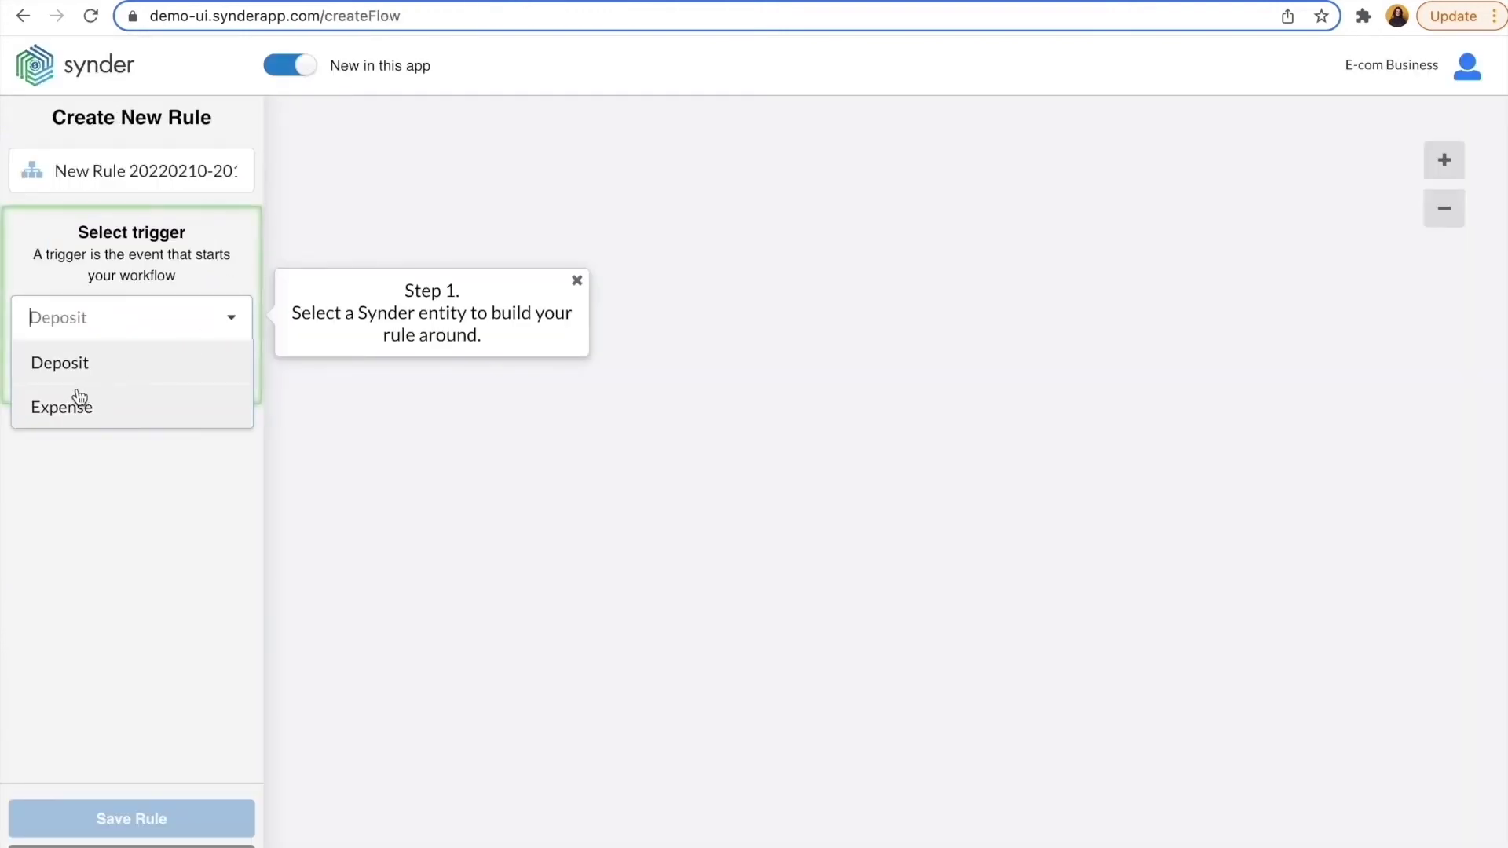
{"action": "left_click", "coordinate": [59, 402]}
{"action": "left_click", "coordinate": [214, 383]}
{"action": "left_click", "coordinate": [121, 428]}
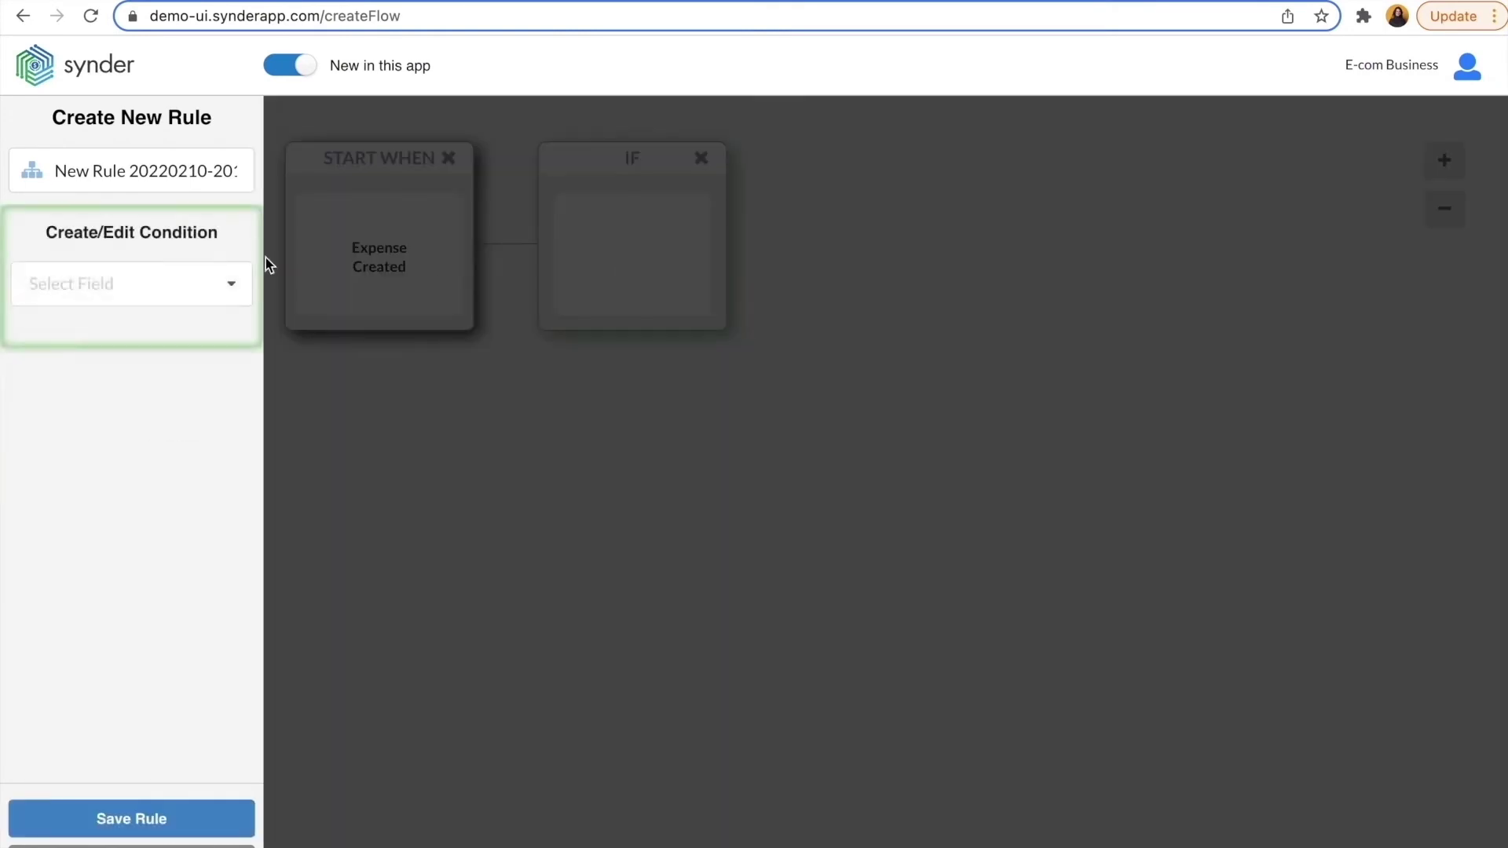
{"action": "left_click", "coordinate": [205, 343]}
{"action": "left_click", "coordinate": [114, 395]}
{"action": "left_click", "coordinate": [110, 394]}
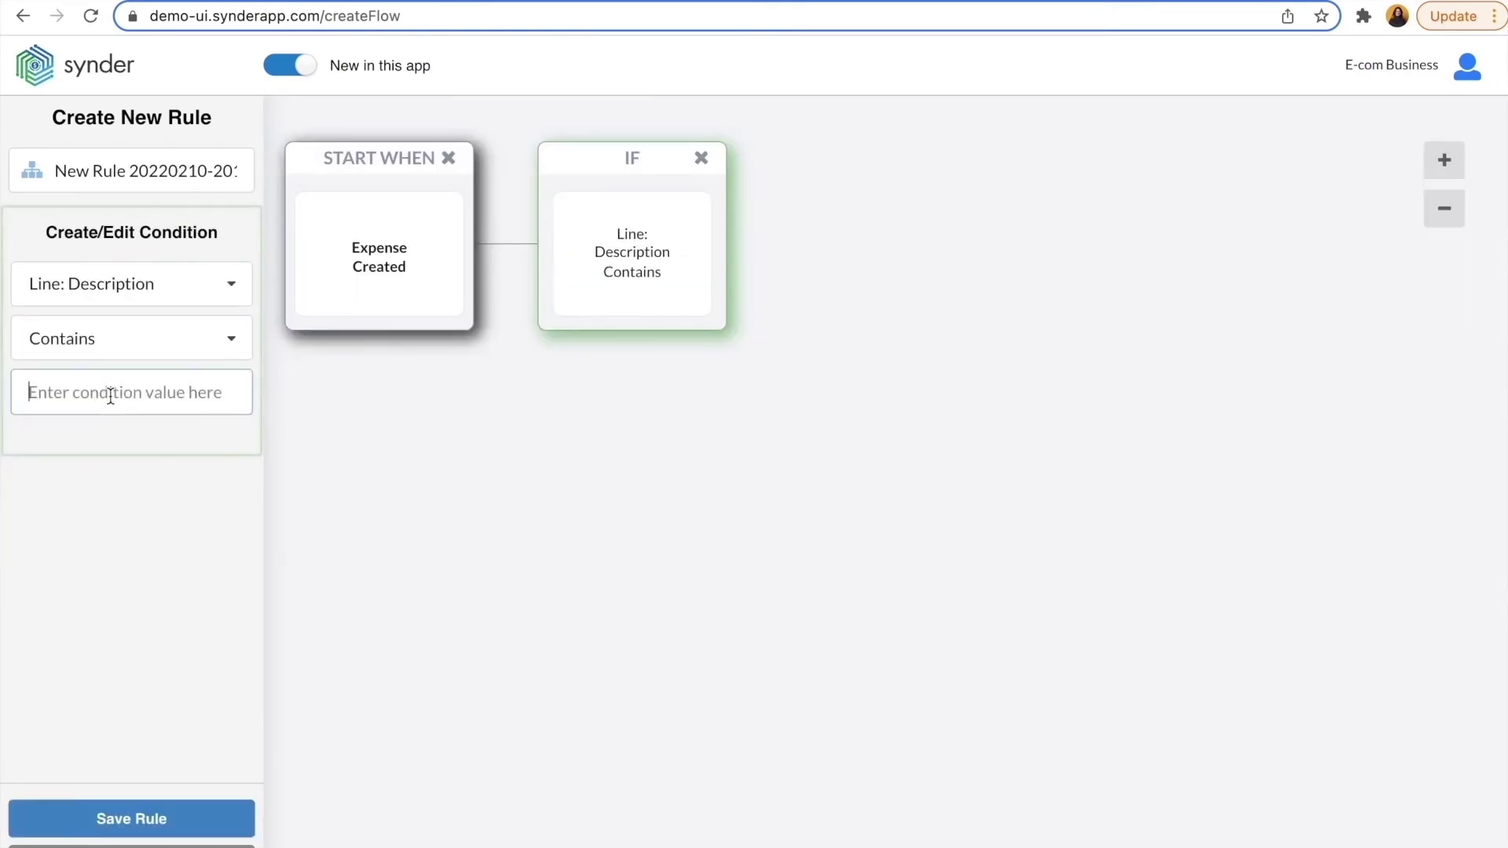
{"action": "type", "text": "Insurance"}
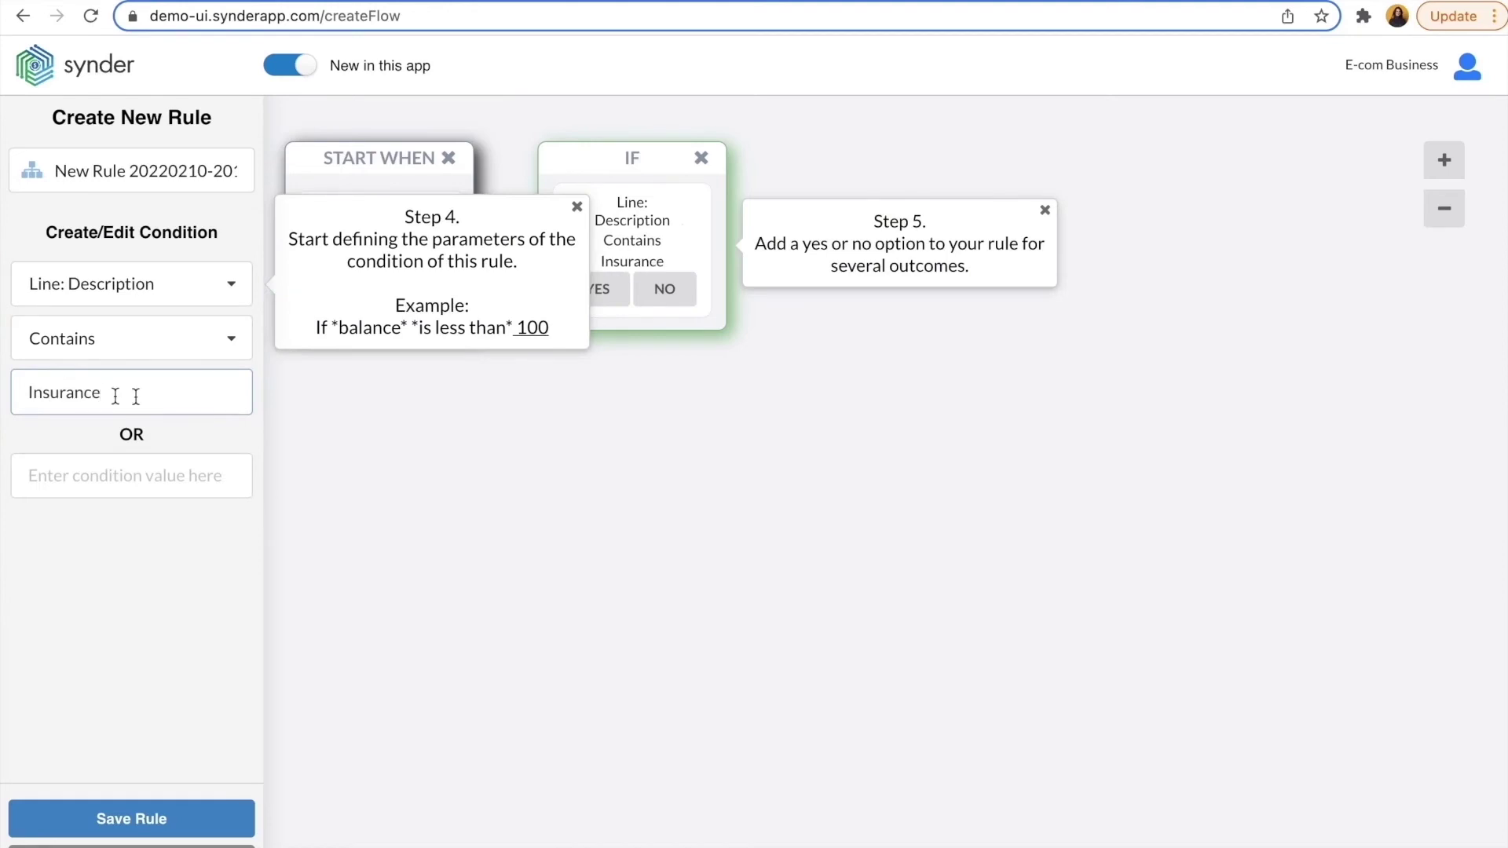
Make the YES branch a Synder Expense Update action setting the category to Insurance.
{"action": "left_click", "coordinate": [607, 289]}
{"action": "left_click", "coordinate": [885, 285]}
{"action": "left_click", "coordinate": [133, 292]}
{"action": "left_click", "coordinate": [116, 468]}
{"action": "left_click", "coordinate": [196, 424]}
{"action": "left_click", "coordinate": [94, 461]}
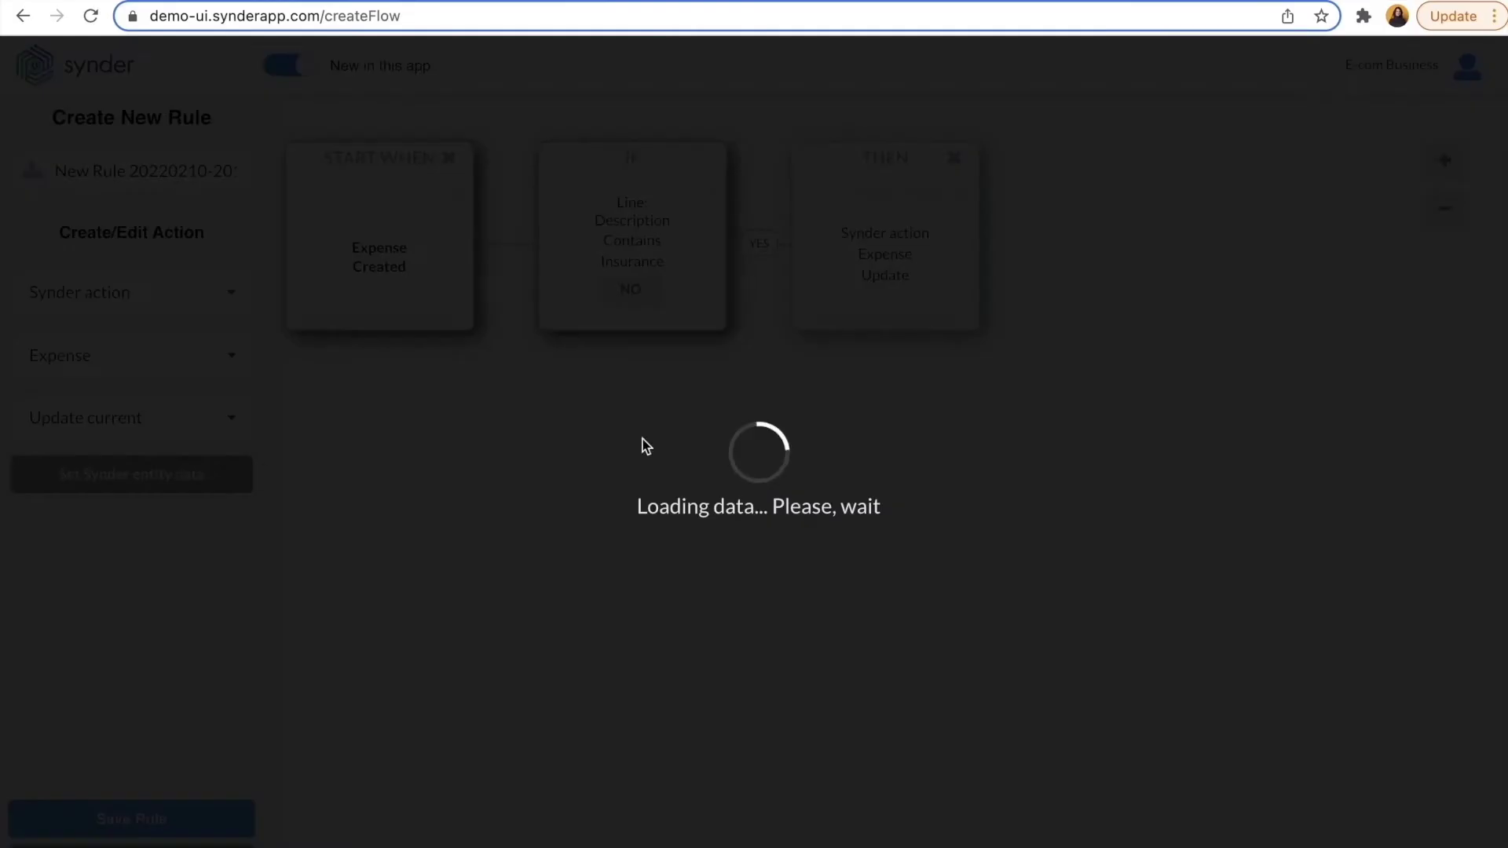
{"action": "type", "text": "ins"}
{"action": "left_click", "coordinate": [717, 424]}
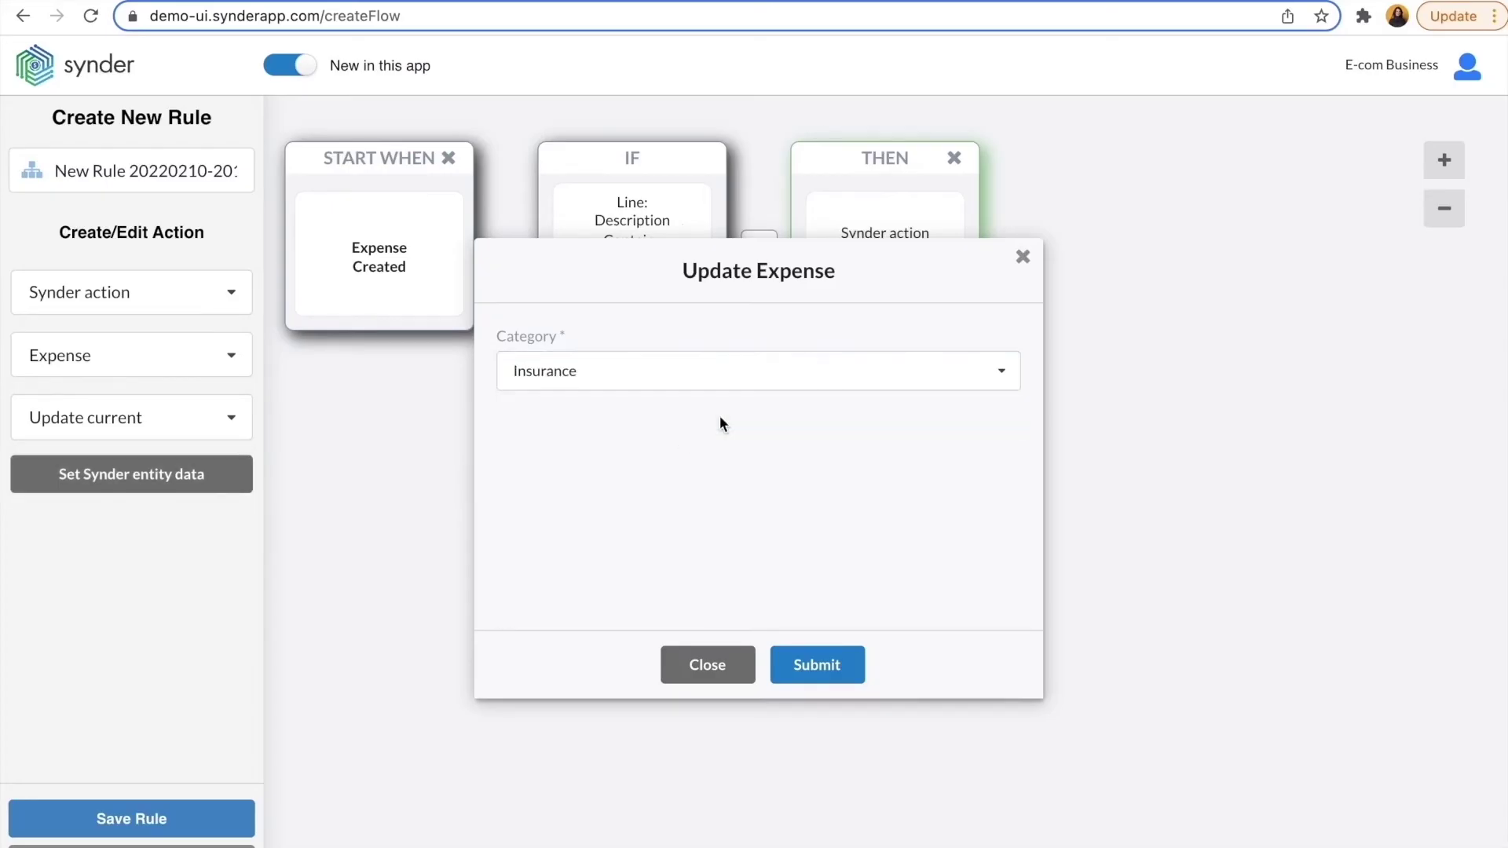
{"action": "left_click", "coordinate": [831, 660]}
Add a NO-branch condition on Line: Description with Contains, then delete the lower IF block.
{"action": "left_click", "coordinate": [640, 291]}
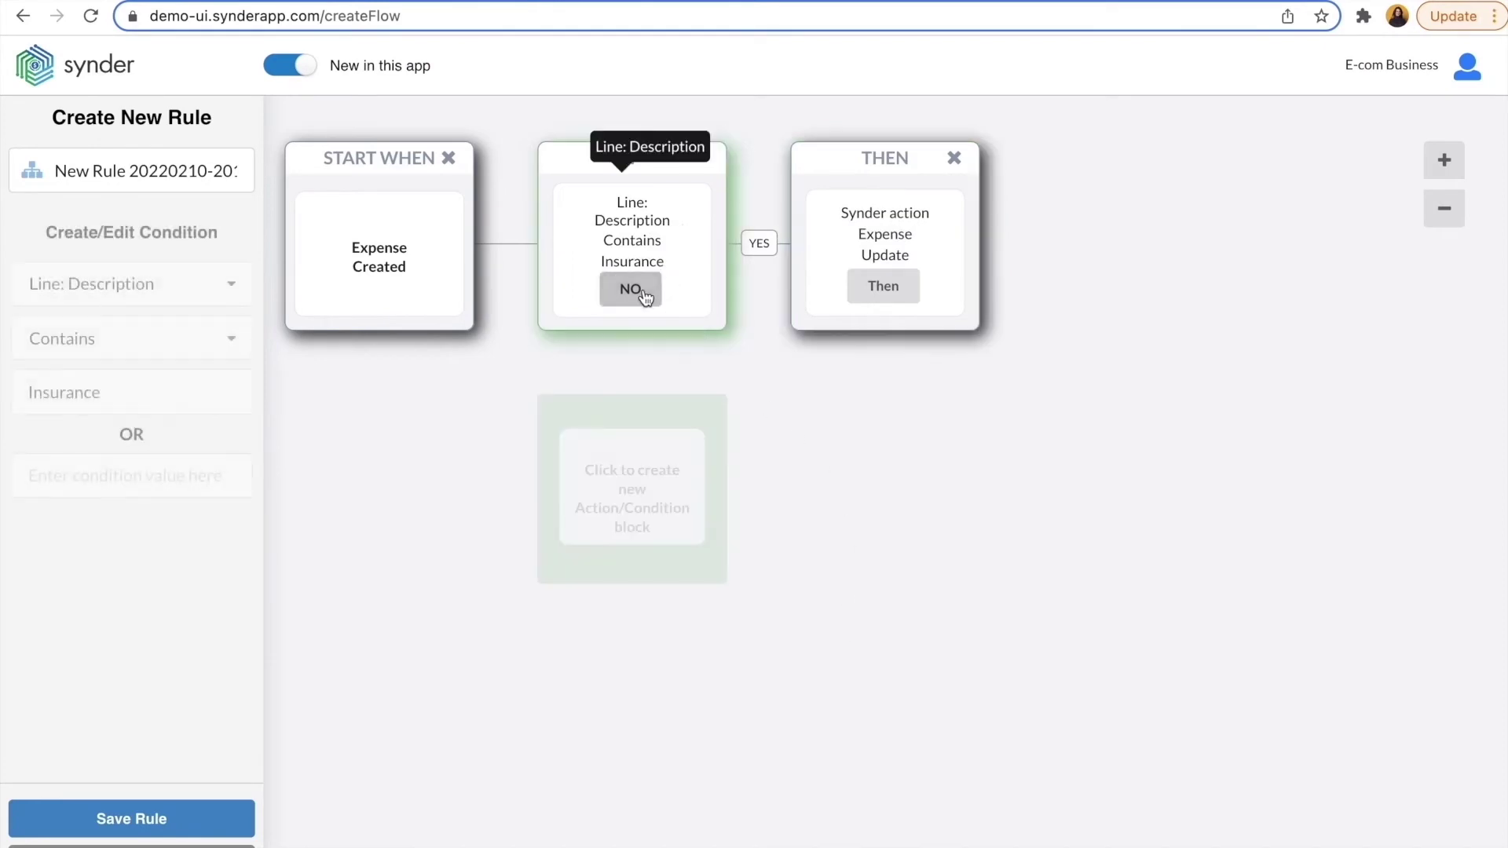
{"action": "left_click", "coordinate": [663, 512]}
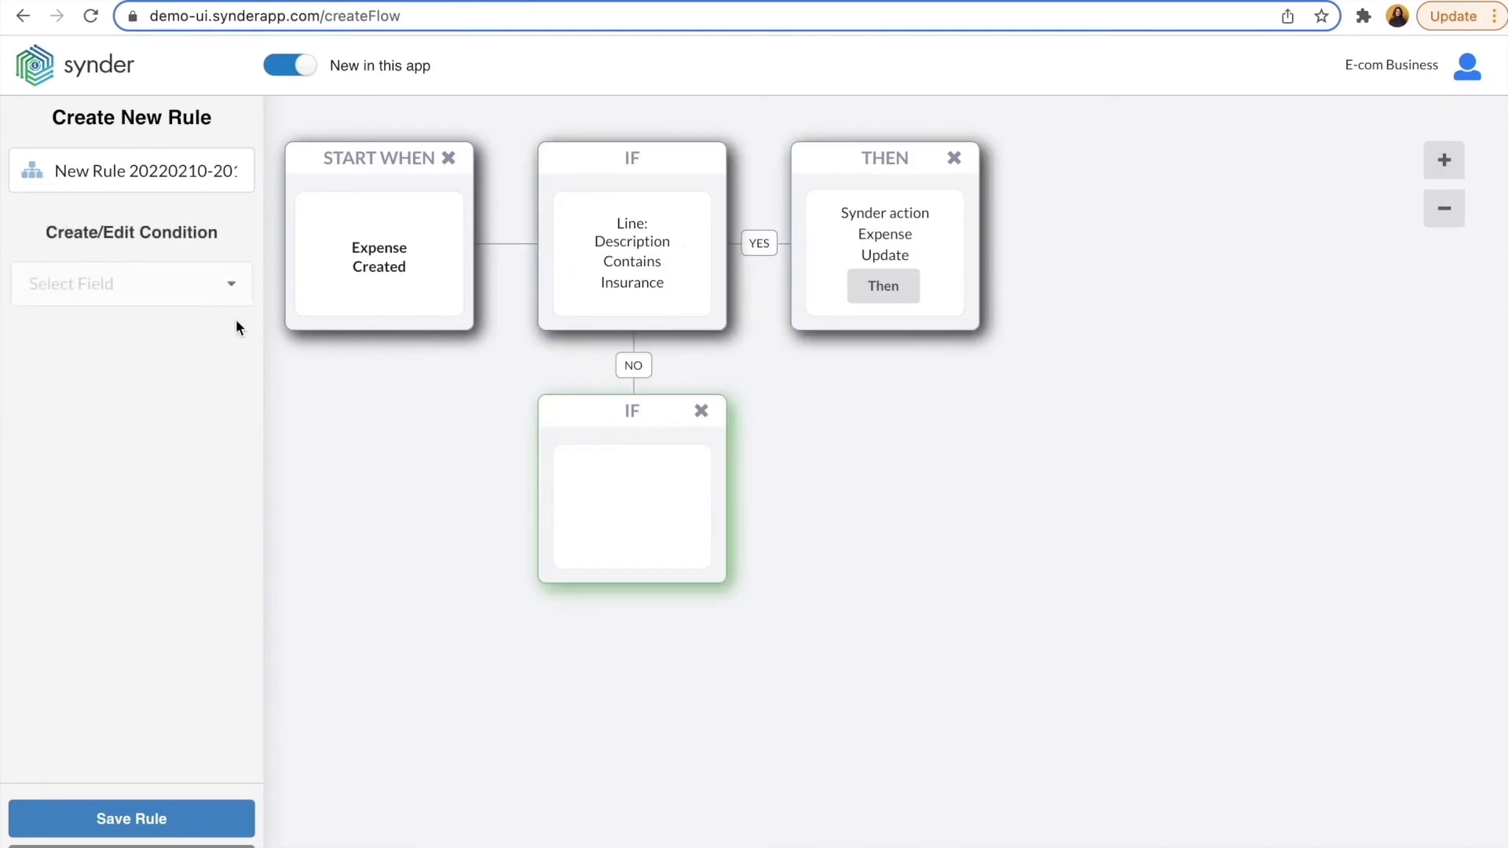
{"action": "left_click", "coordinate": [225, 302]}
{"action": "left_click", "coordinate": [172, 369]}
{"action": "left_click", "coordinate": [223, 360]}
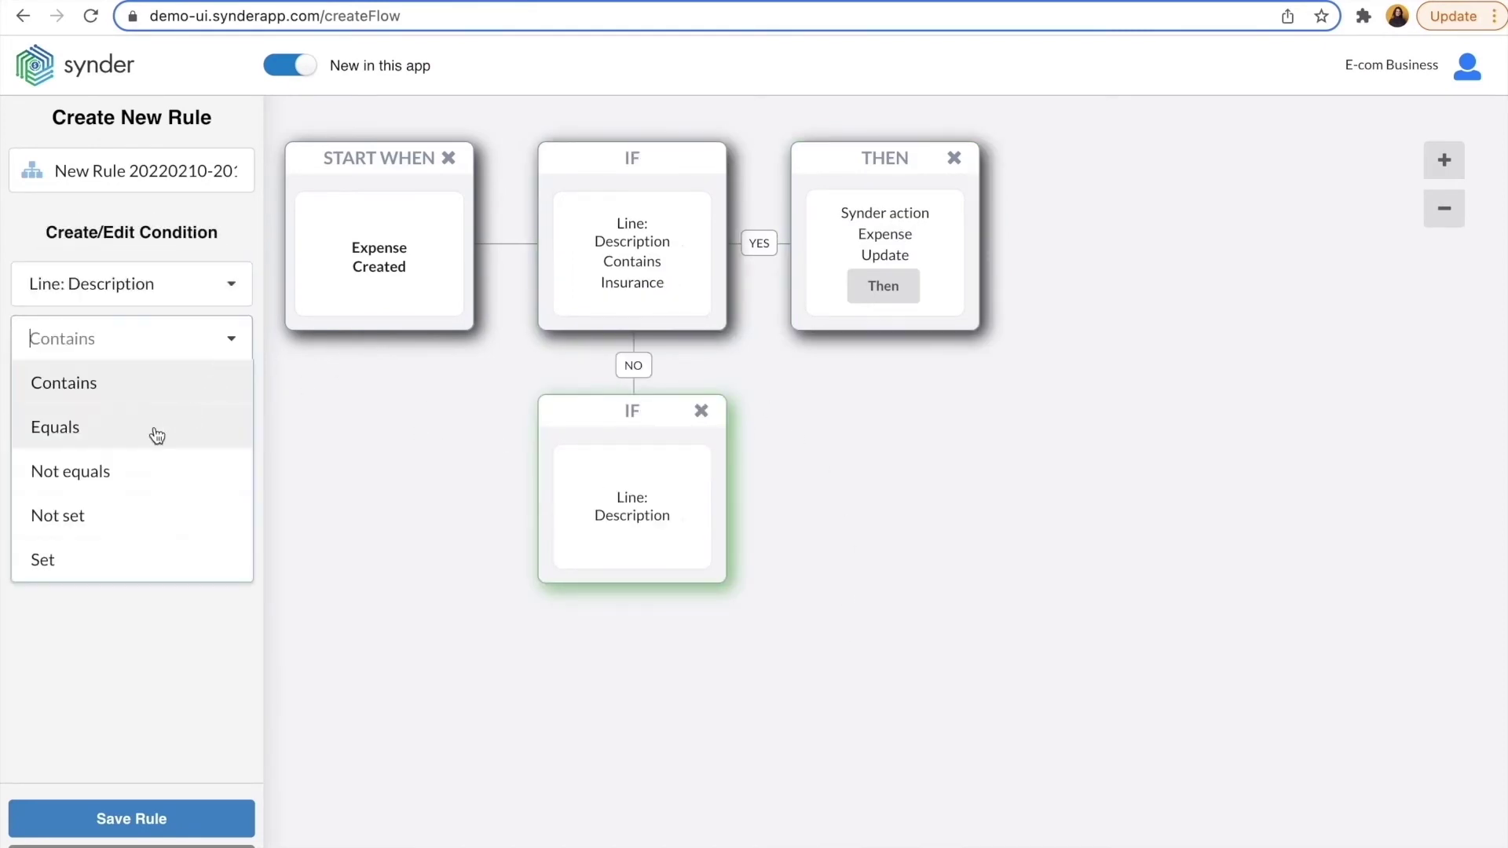
{"action": "left_click", "coordinate": [130, 381]}
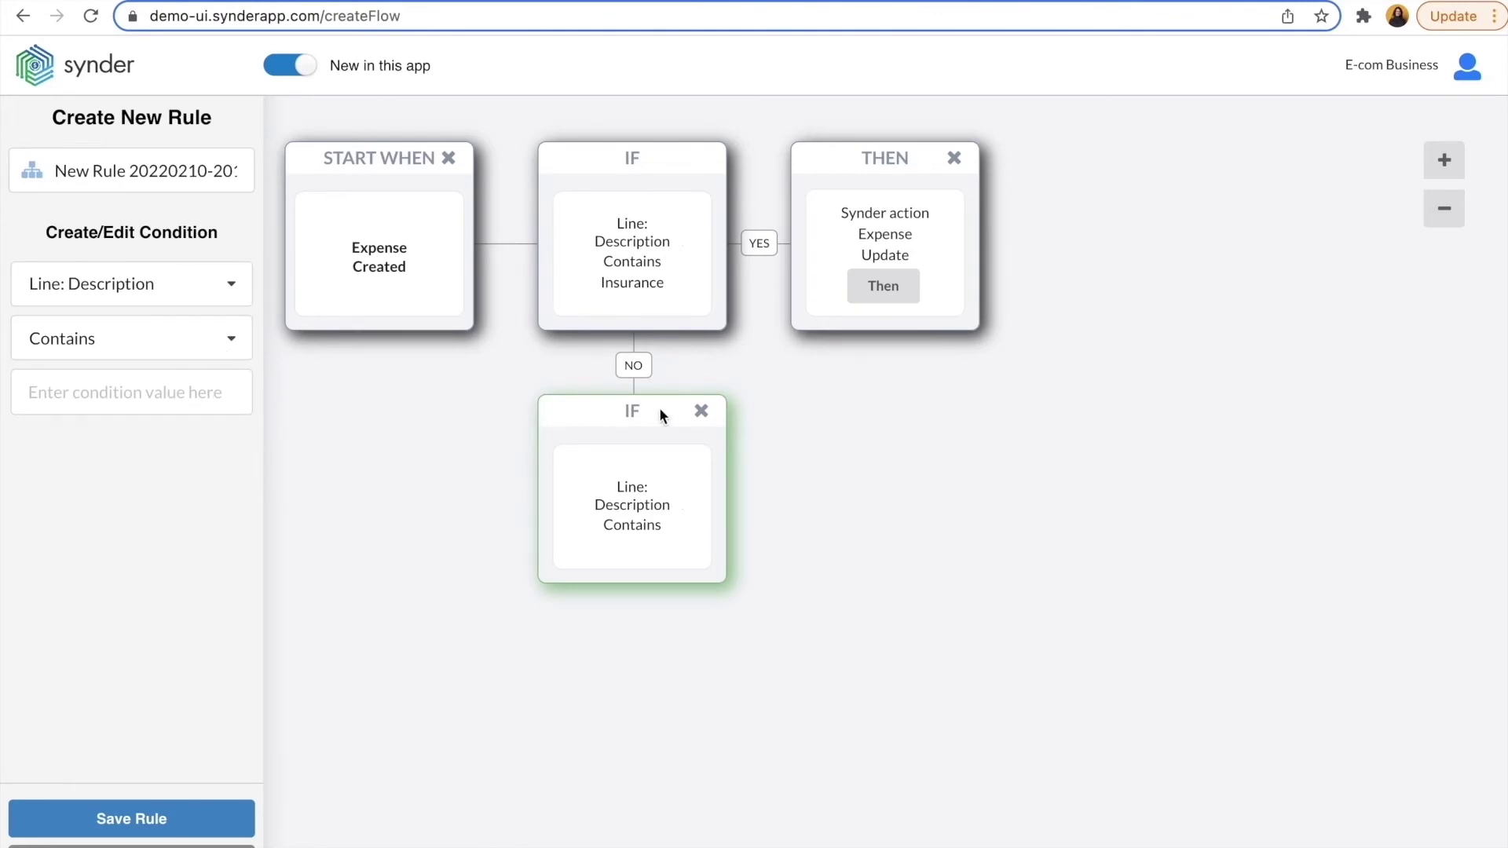
{"action": "left_click", "coordinate": [701, 411]}
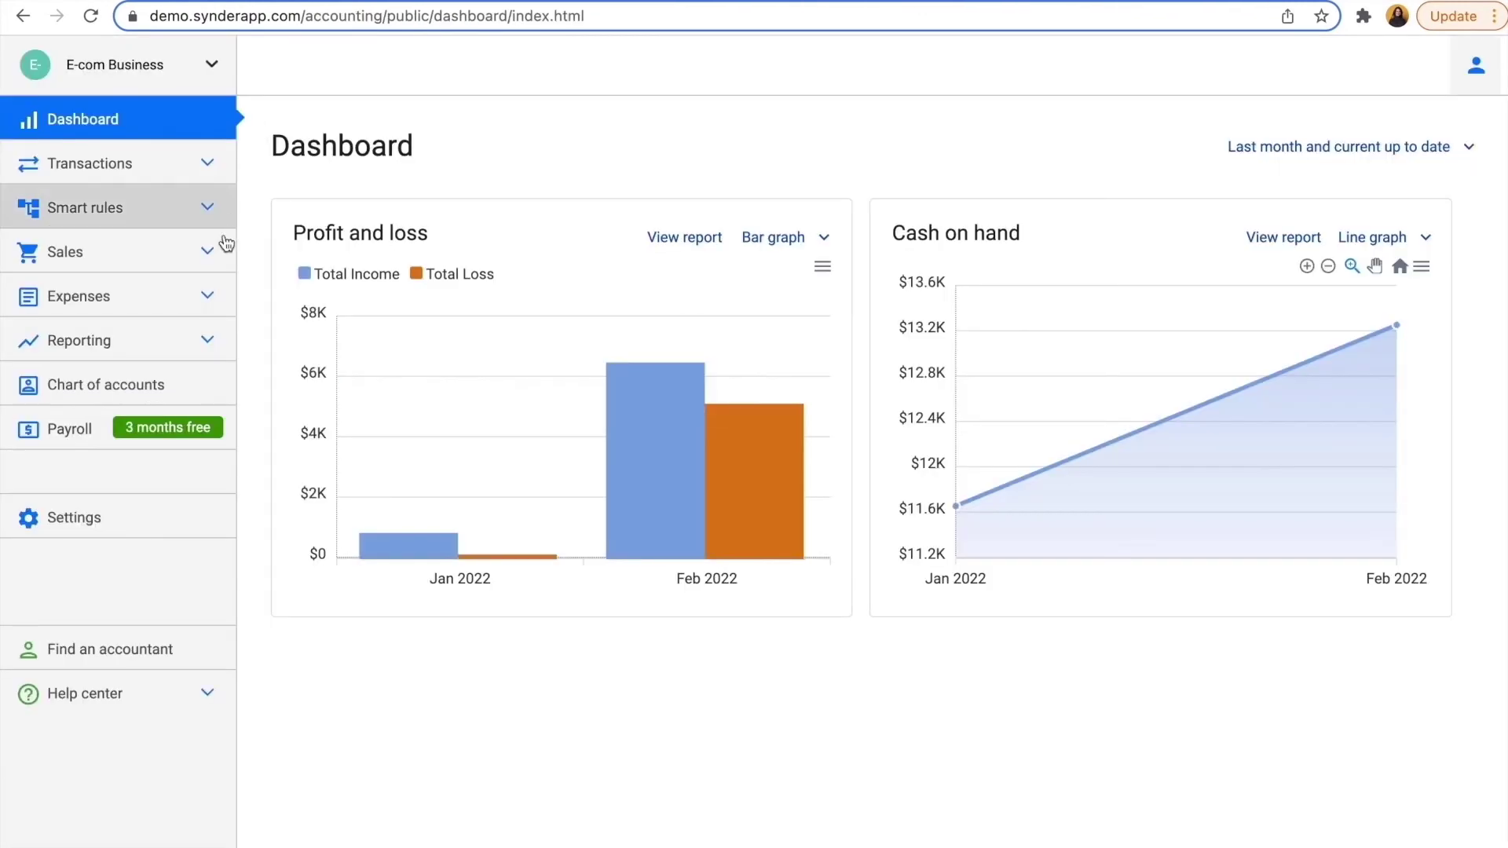
Start a new invoice numbered 123 in Invoicing and choose its customer.
{"action": "left_click", "coordinate": [209, 252]}
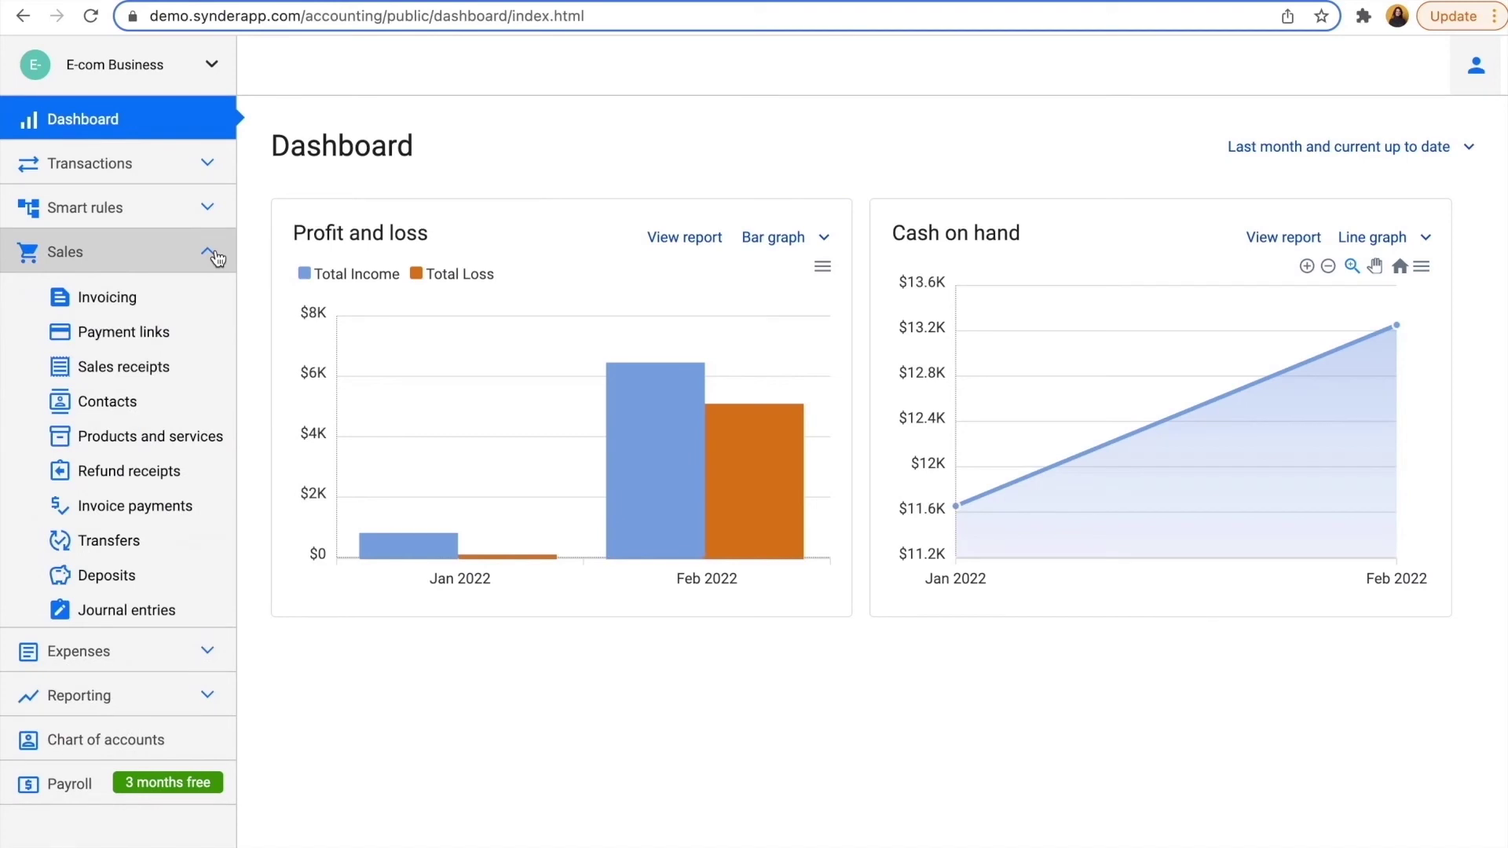
{"action": "left_click", "coordinate": [122, 299]}
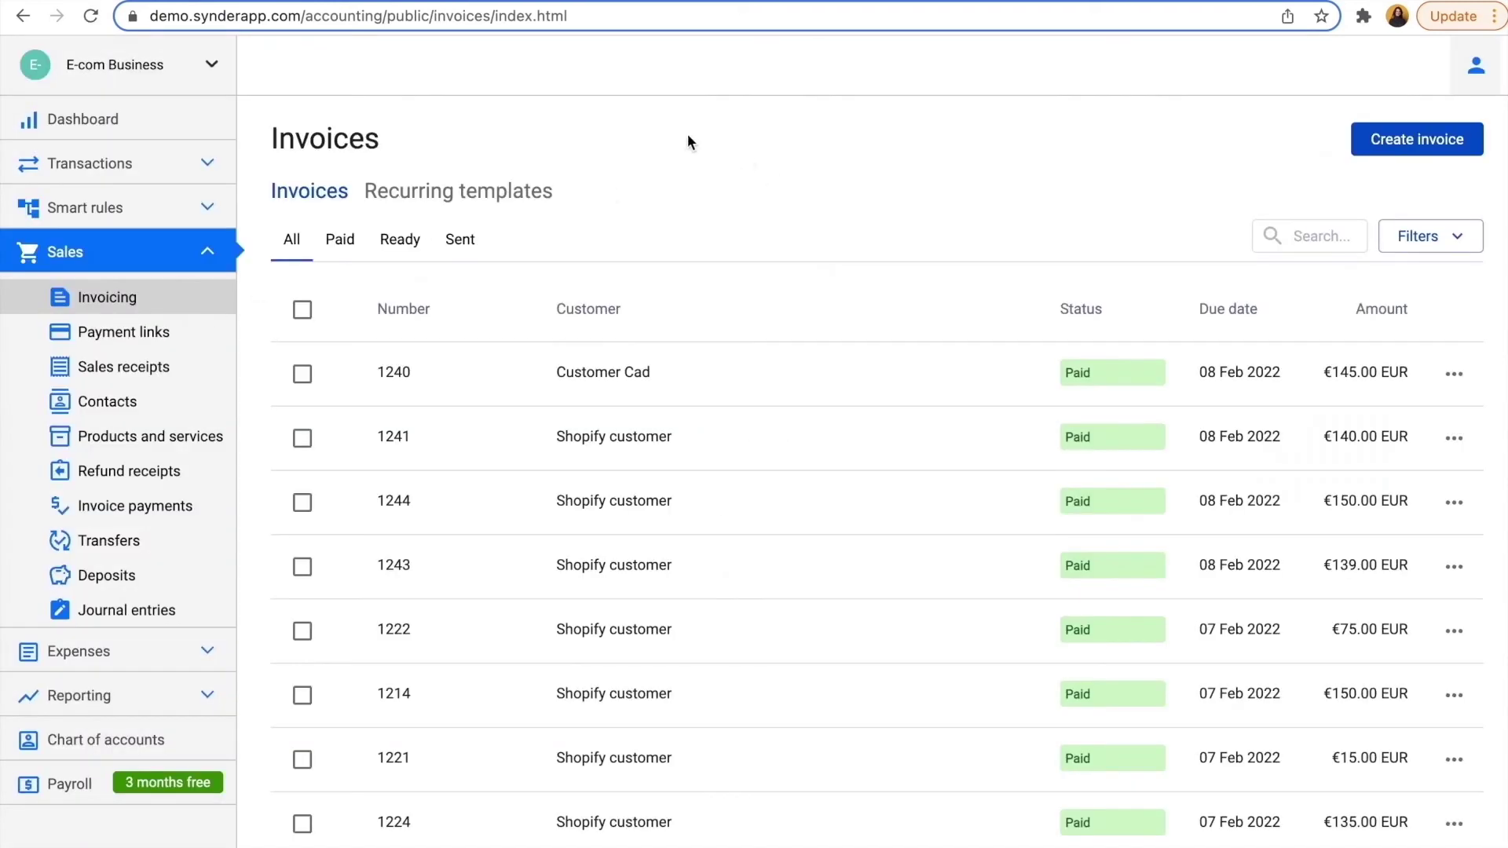
{"action": "scroll", "coordinate": [932, 565], "scroll_direction": "down", "scroll_amount": 3}
{"action": "scroll", "coordinate": [932, 565], "scroll_direction": "up", "scroll_amount": 3}
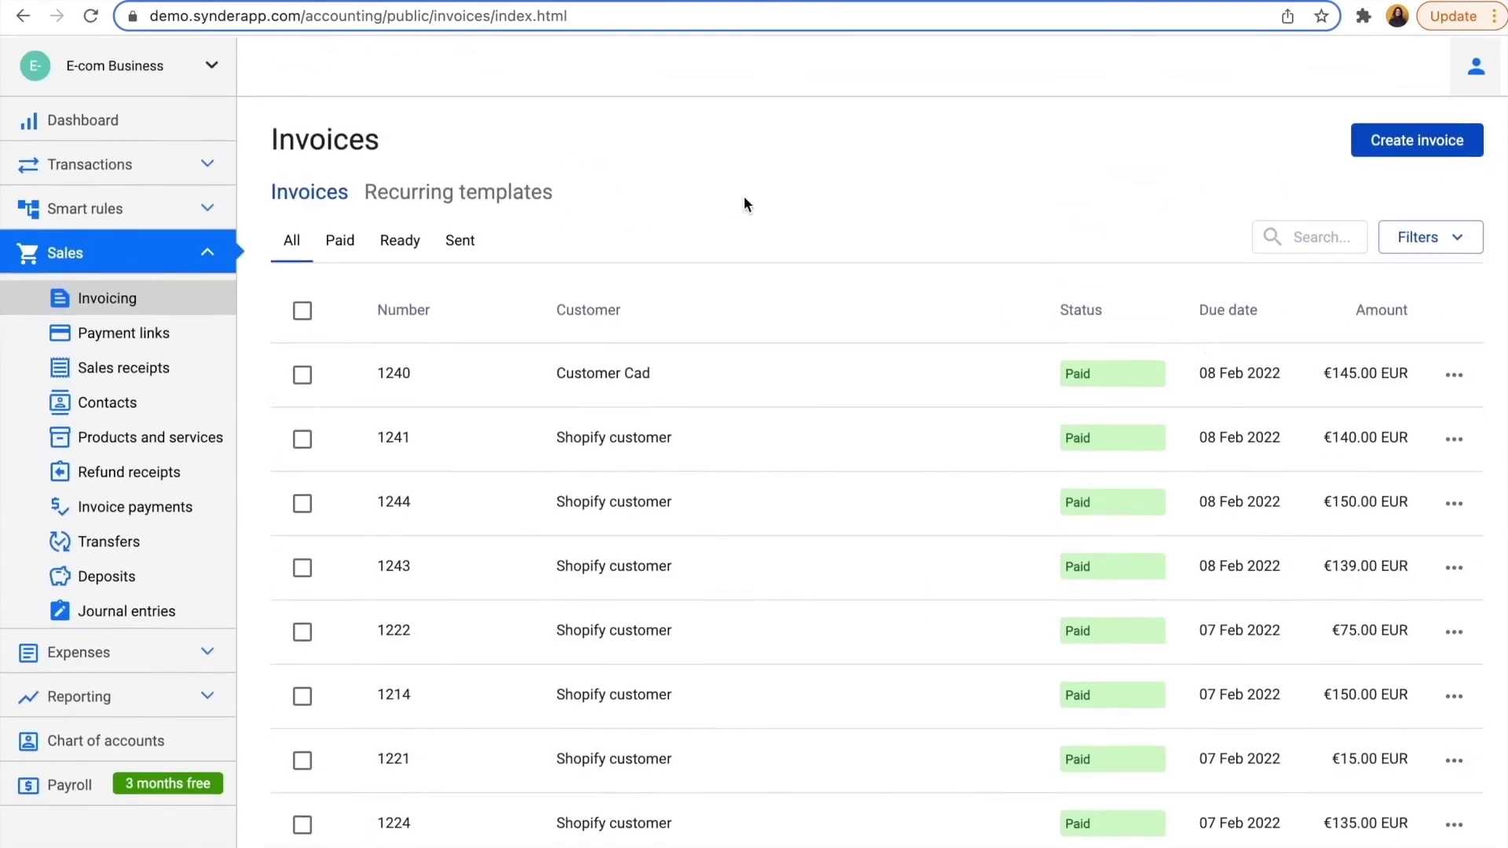
{"action": "left_click", "coordinate": [1416, 139]}
{"action": "left_click", "coordinate": [330, 287]}
{"action": "left_click", "coordinate": [228, 367]}
{"action": "left_click", "coordinate": [330, 394]}
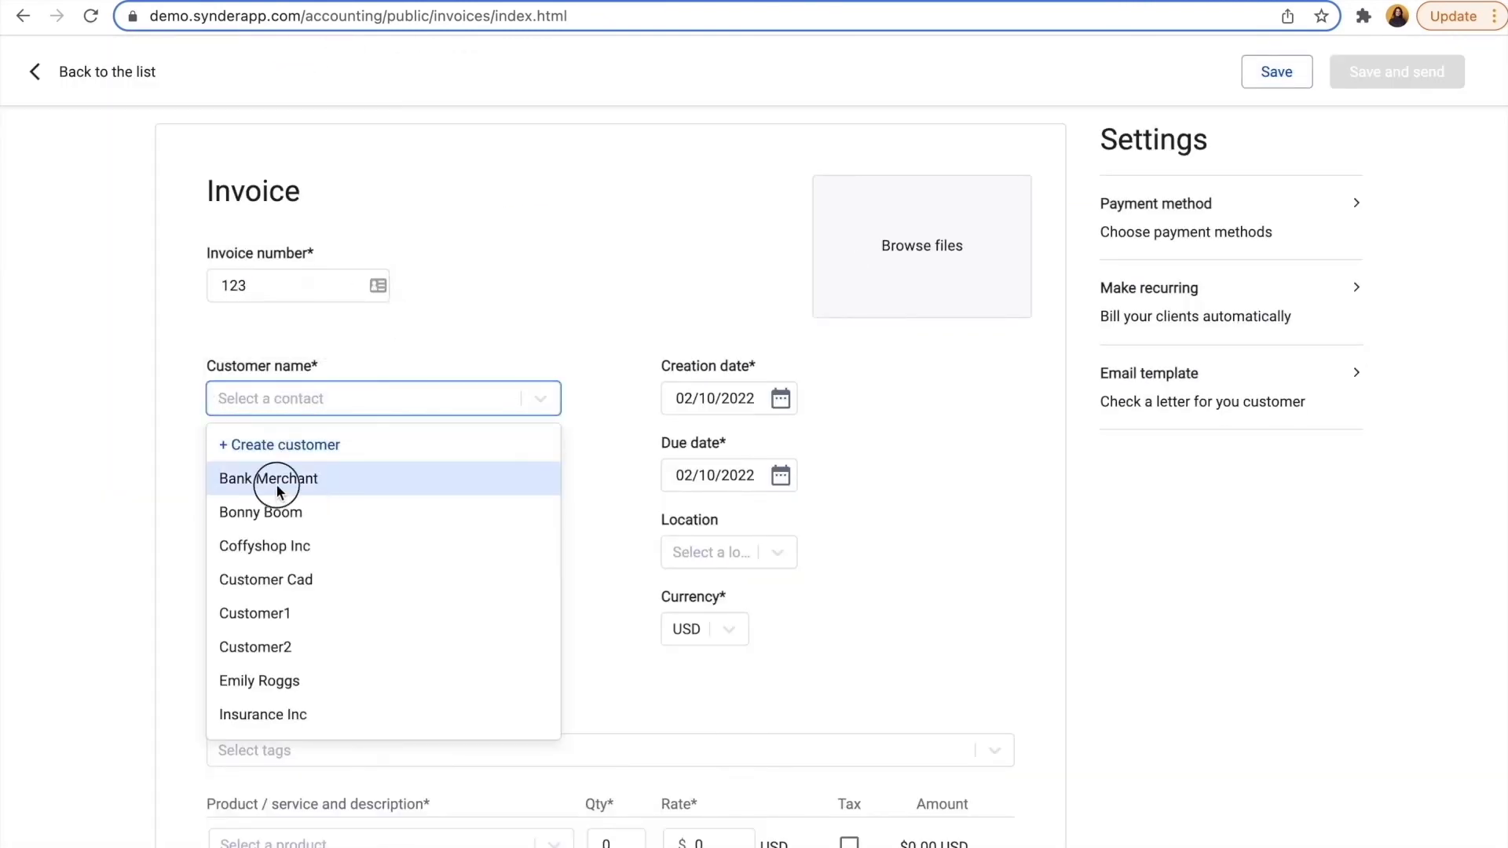
{"action": "left_click", "coordinate": [275, 480]}
{"action": "scroll", "coordinate": [527, 176], "scroll_direction": "down", "scroll_amount": 3}
{"action": "left_click", "coordinate": [528, 176]}
Add an Apple line to the invoice at a rate of €10.
{"action": "left_click", "coordinate": [259, 236]}
{"action": "scroll", "coordinate": [341, 403], "scroll_direction": "down", "scroll_amount": 2}
{"action": "left_click", "coordinate": [554, 472]}
{"action": "left_click", "coordinate": [238, 513]}
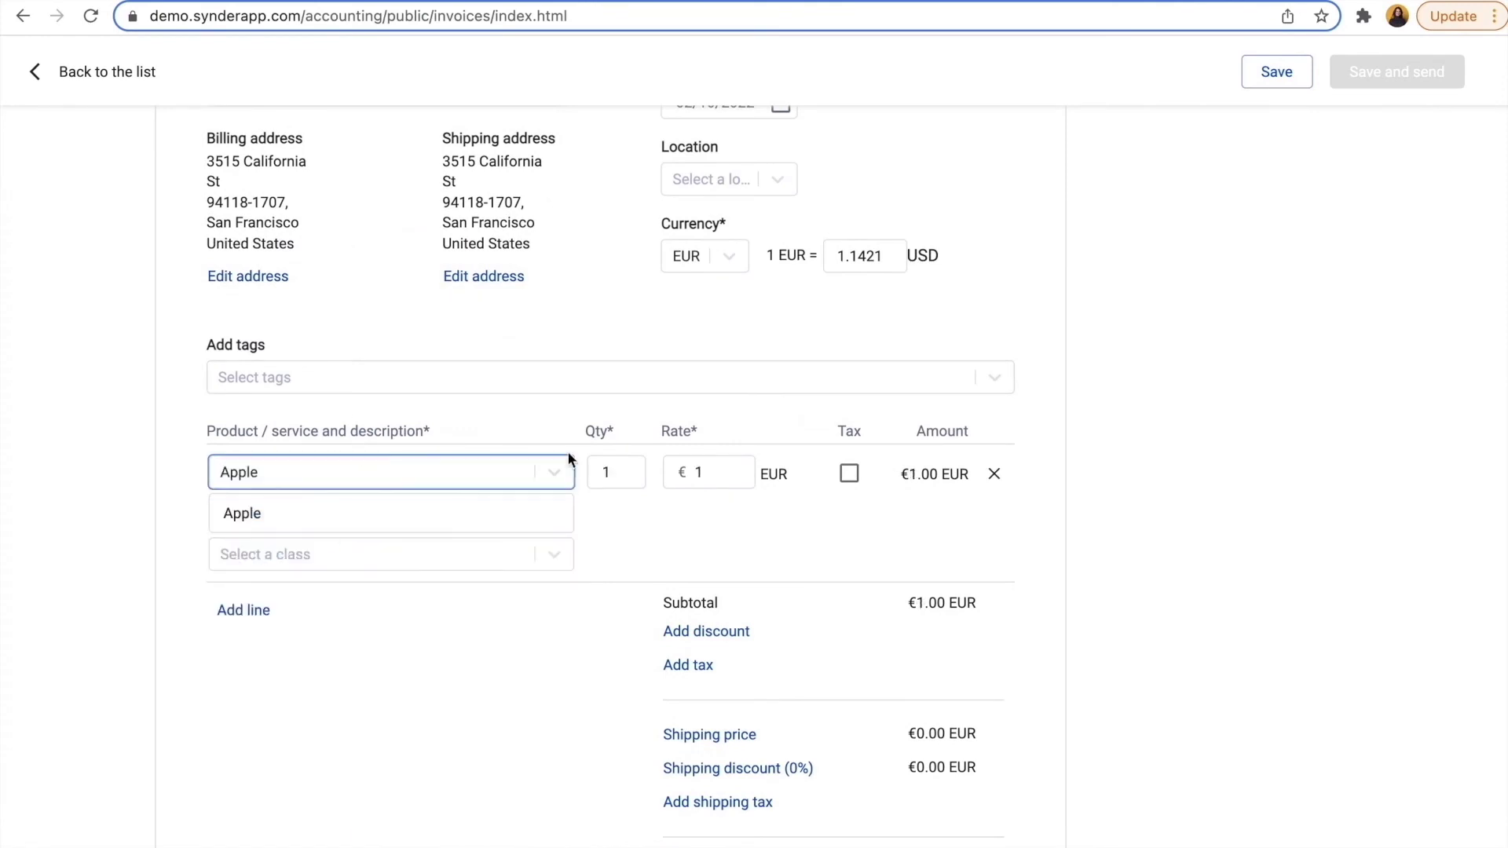
{"action": "left_click", "coordinate": [708, 472]}
{"action": "type", "text": "10"}
{"action": "left_click", "coordinate": [1149, 548]}
{"action": "scroll", "coordinate": [1149, 548], "scroll_direction": "down", "scroll_amount": 2}
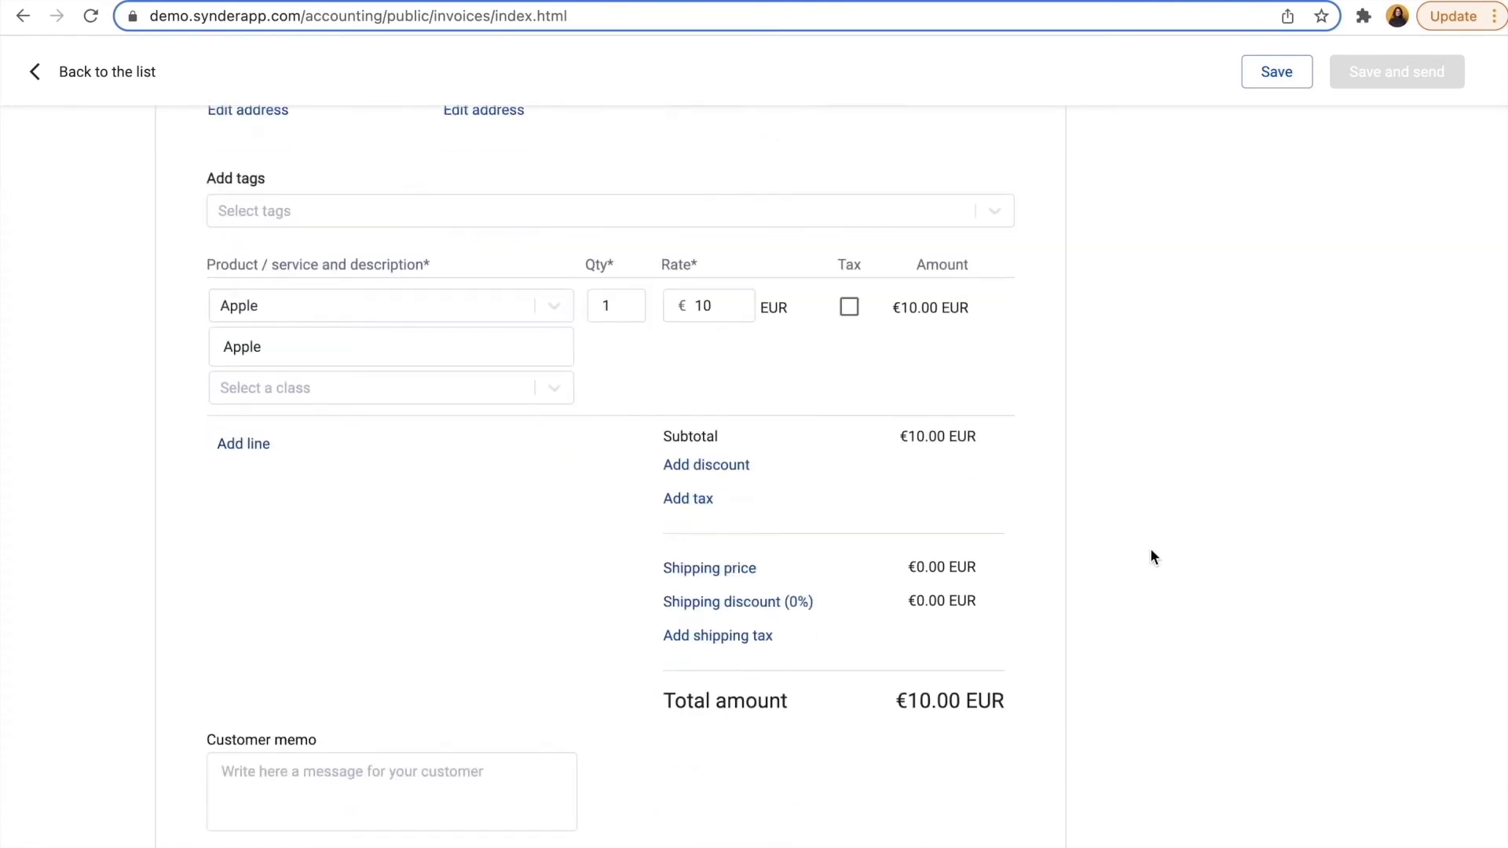
{"action": "scroll", "coordinate": [1149, 548], "scroll_direction": "up", "scroll_amount": 5}
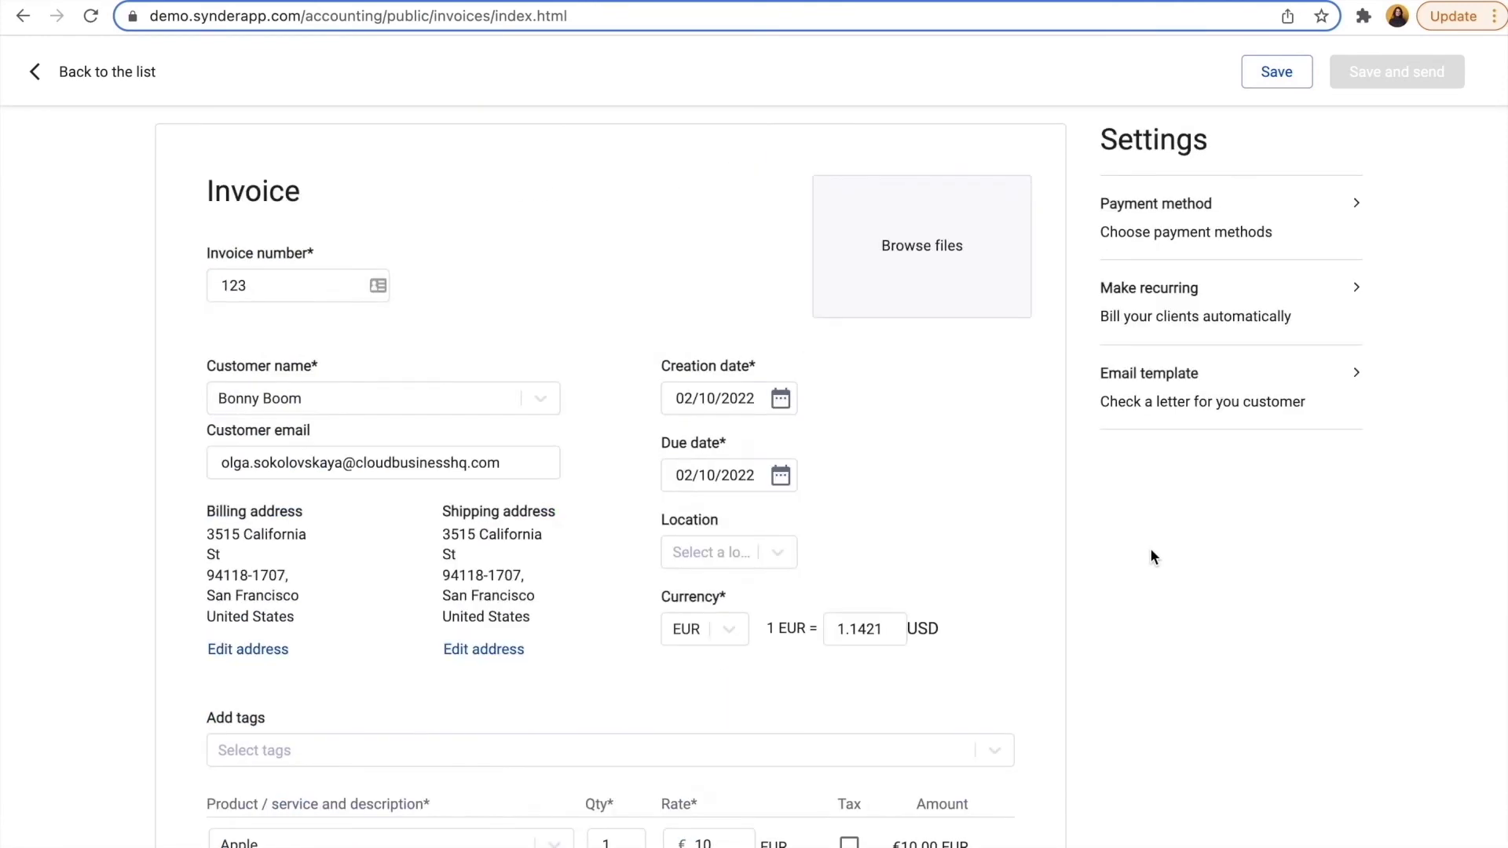
Enable Credit Cards as the invoice's payment method.
{"action": "left_click", "coordinate": [1357, 202]}
{"action": "left_click", "coordinate": [1121, 215]}
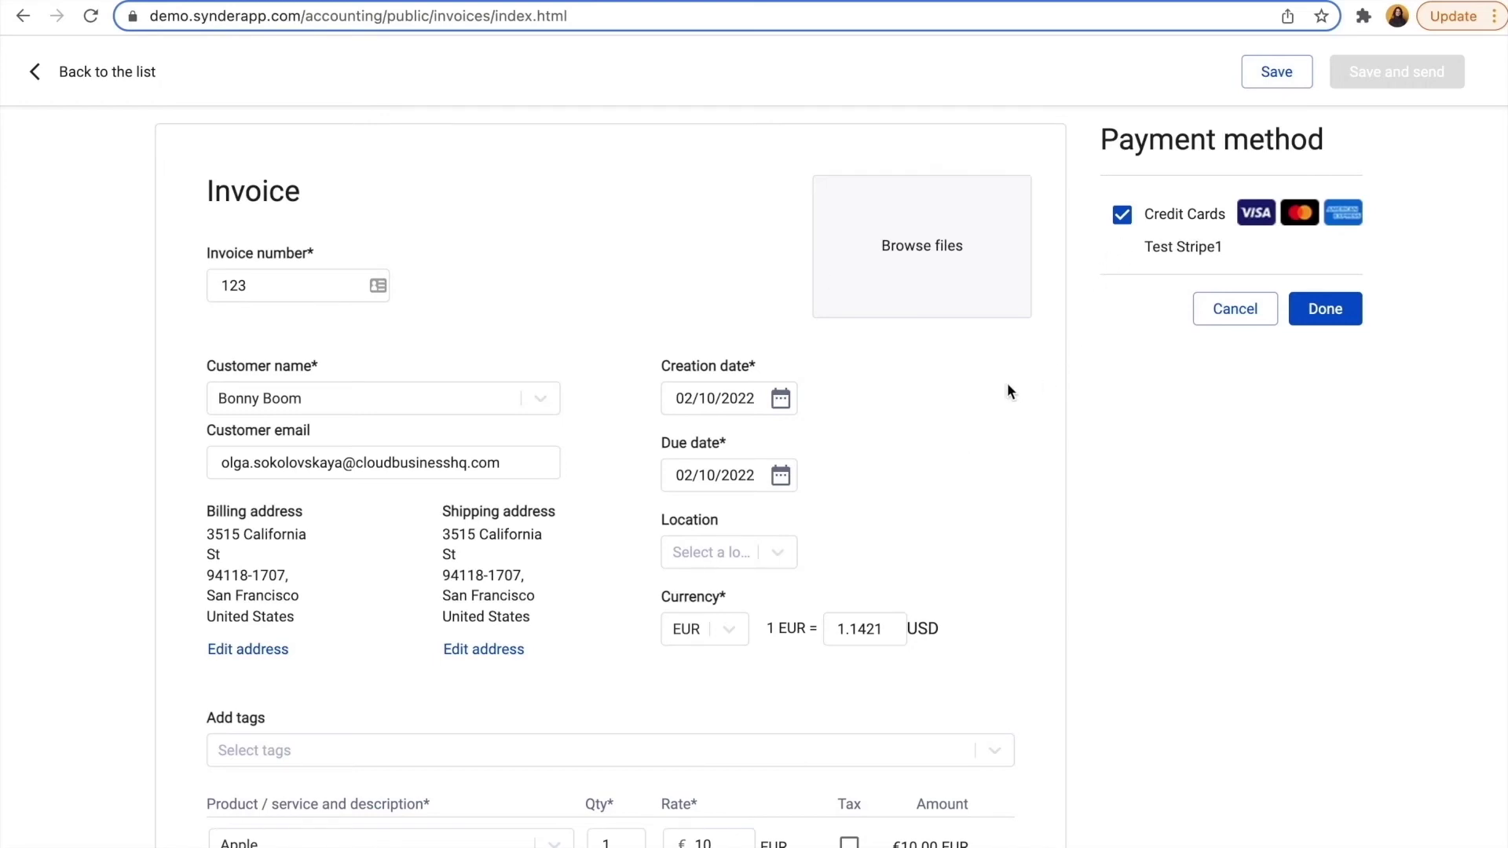
{"action": "left_click", "coordinate": [1325, 308]}
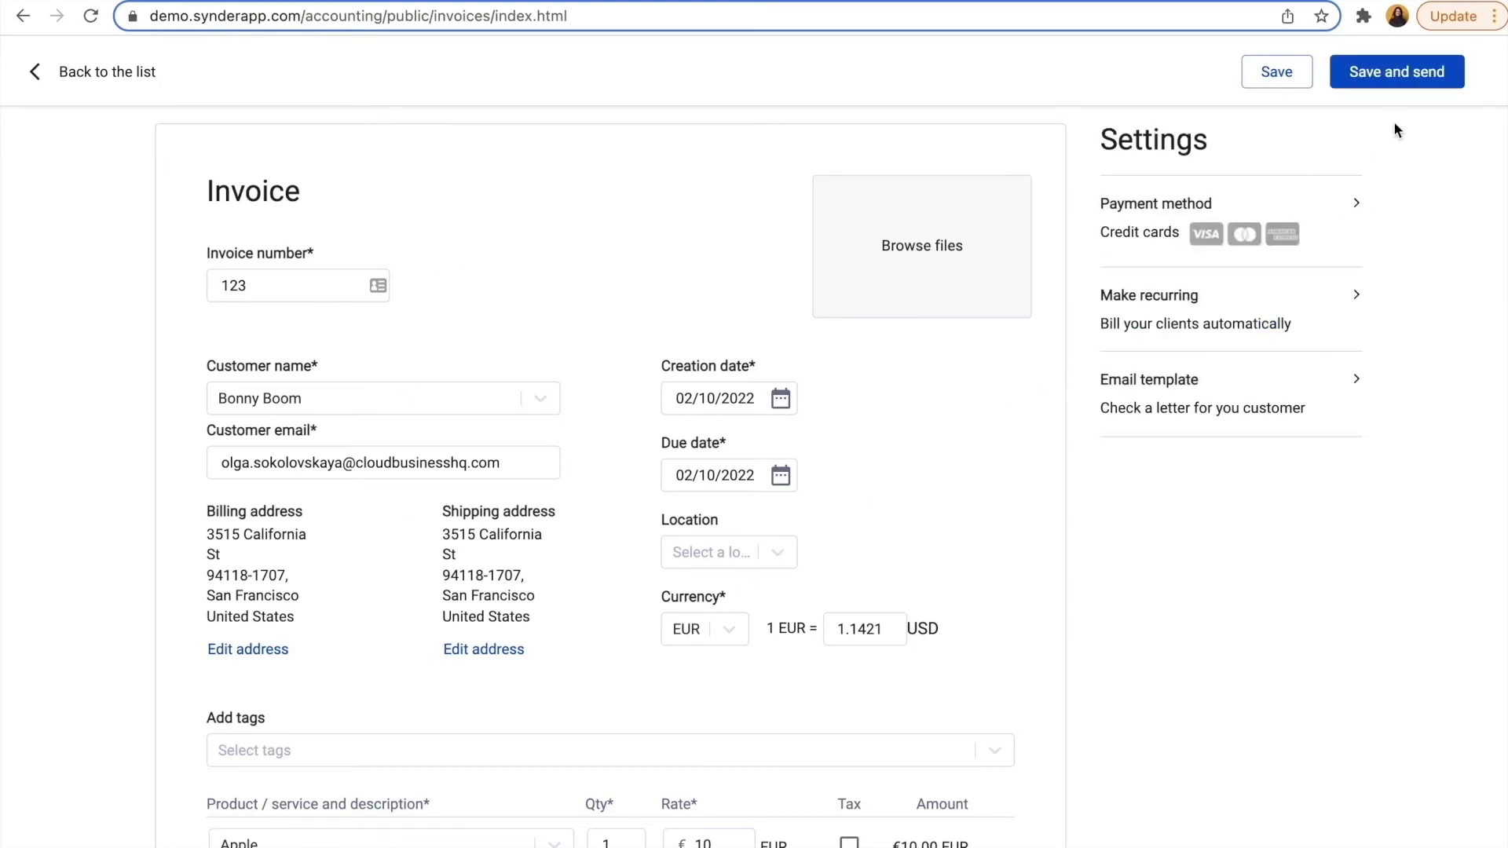
Save and email invoice 123 to the customer, then dismiss the sent notification.
{"action": "left_click", "coordinate": [1372, 74]}
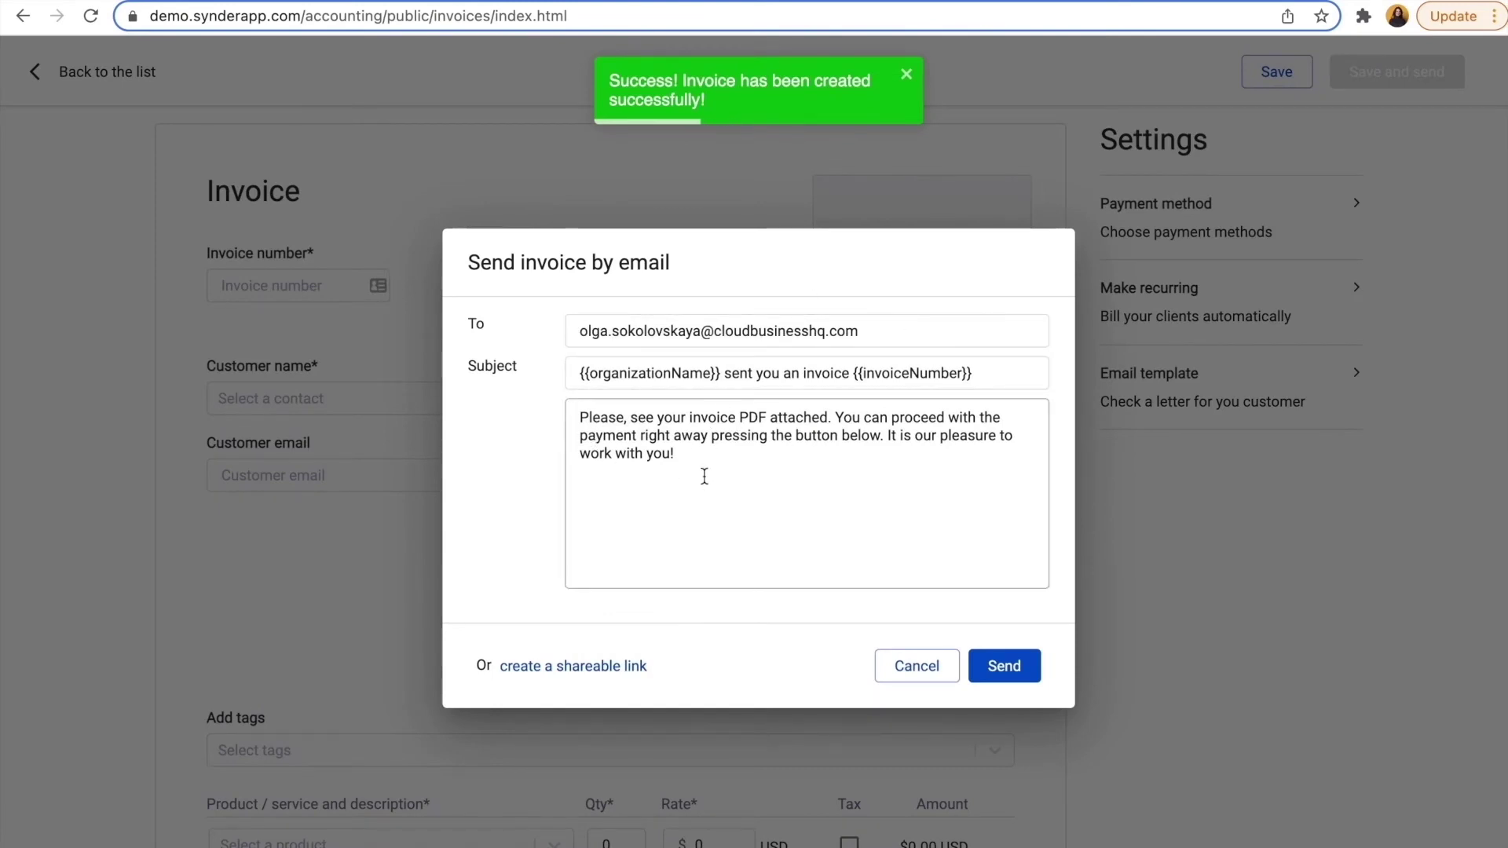
{"action": "left_click", "coordinate": [1004, 667]}
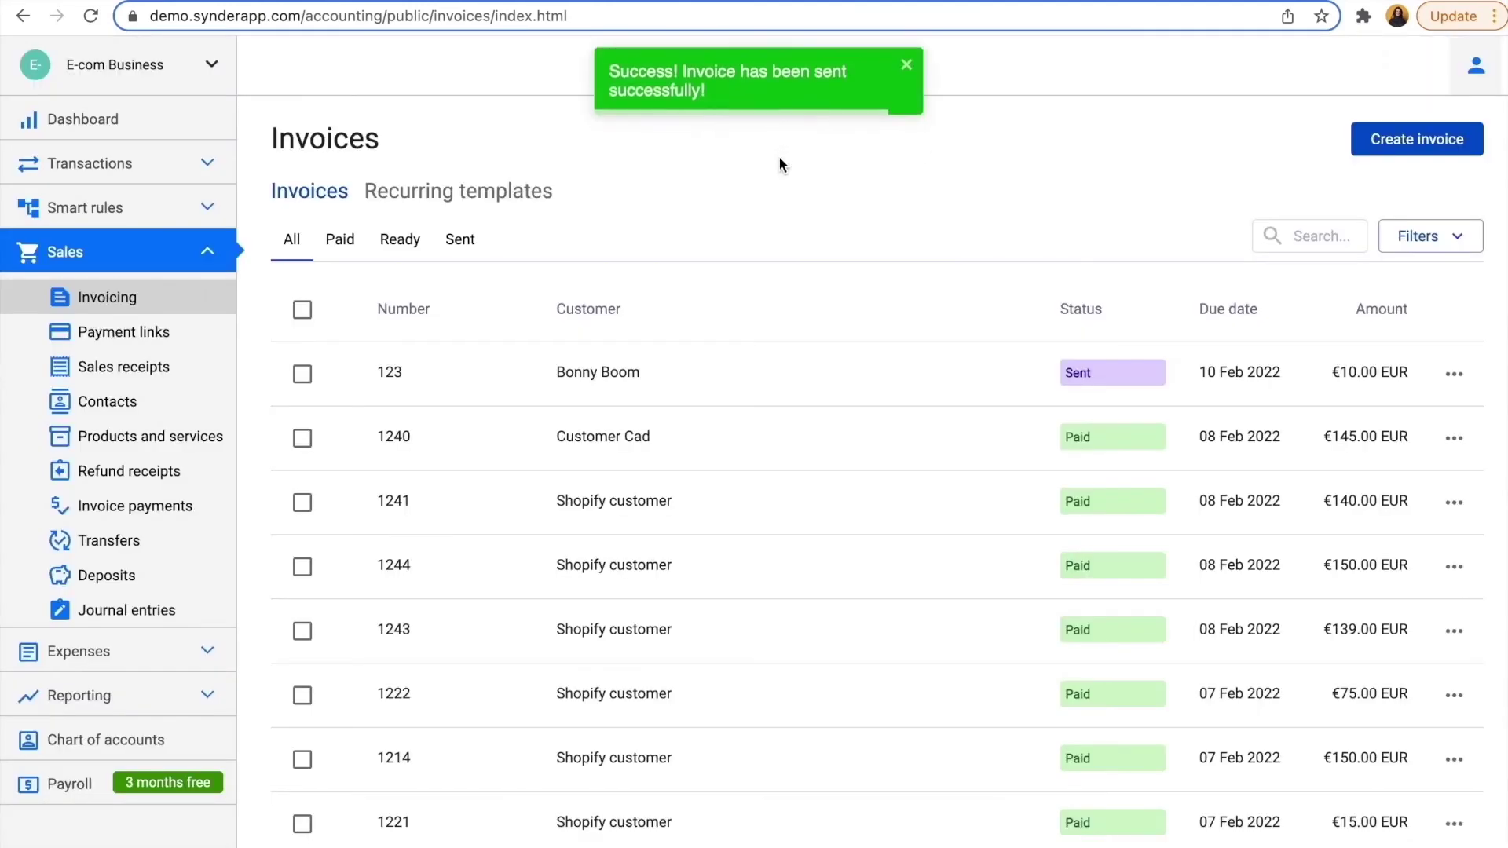
{"action": "left_click", "coordinate": [909, 82]}
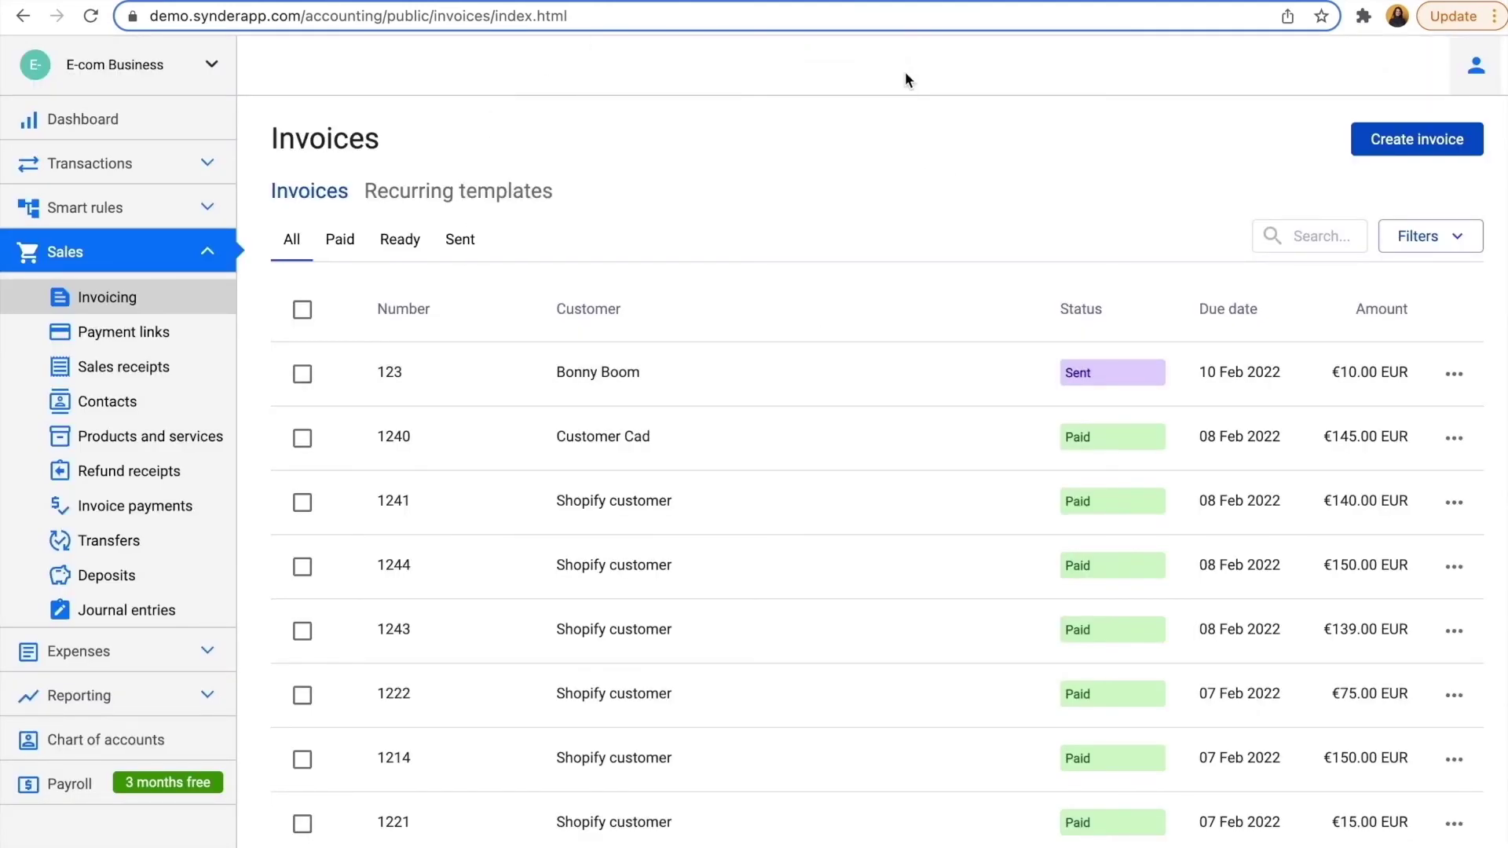
Start a payment link named Campaign, described as Flowers Exhibition, selling Tulip.
{"action": "left_click", "coordinate": [166, 331]}
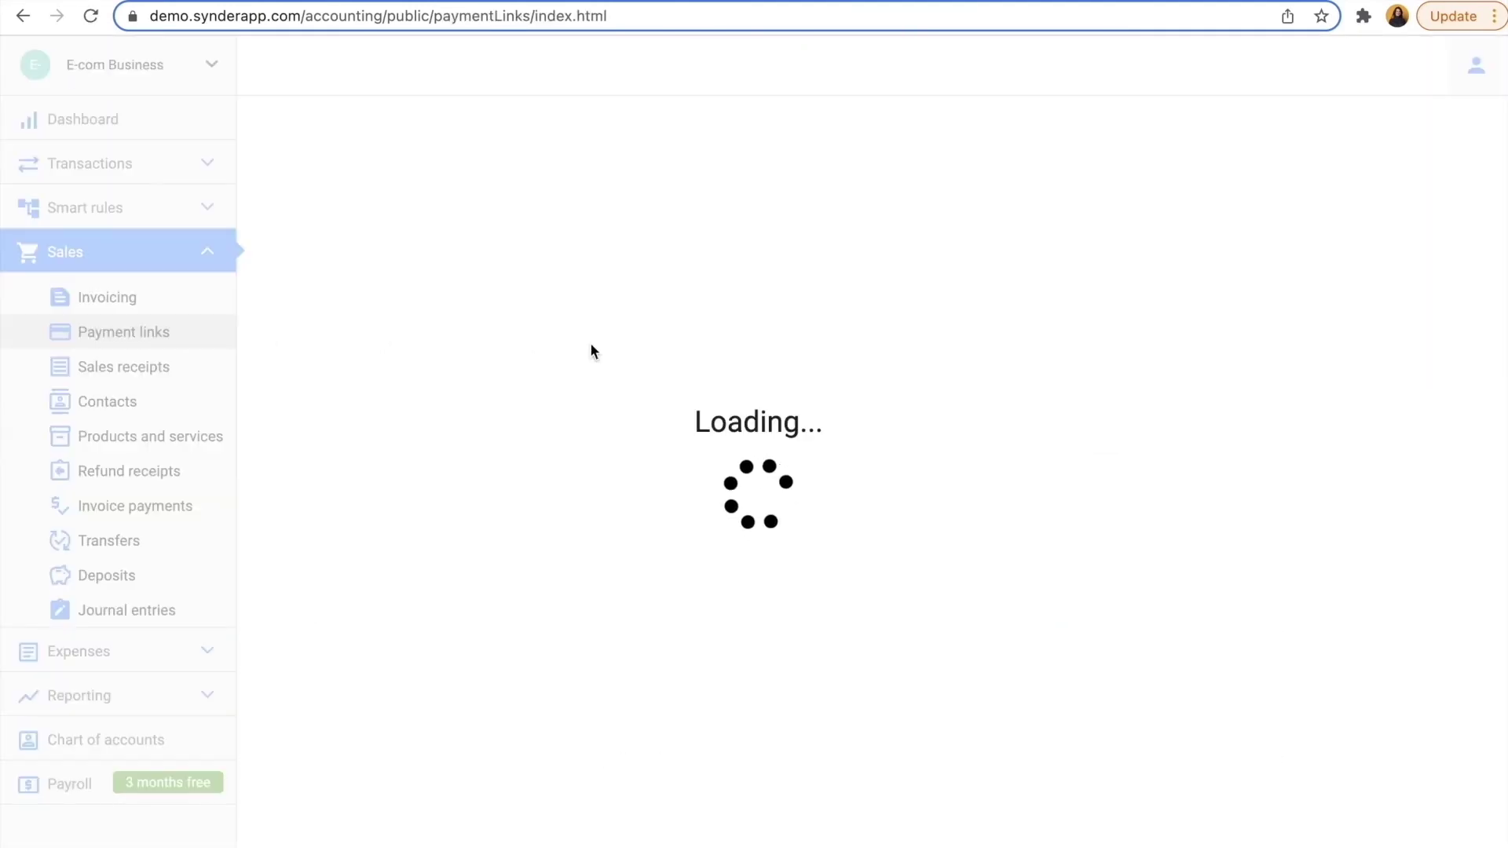
{"action": "left_click", "coordinate": [495, 466]}
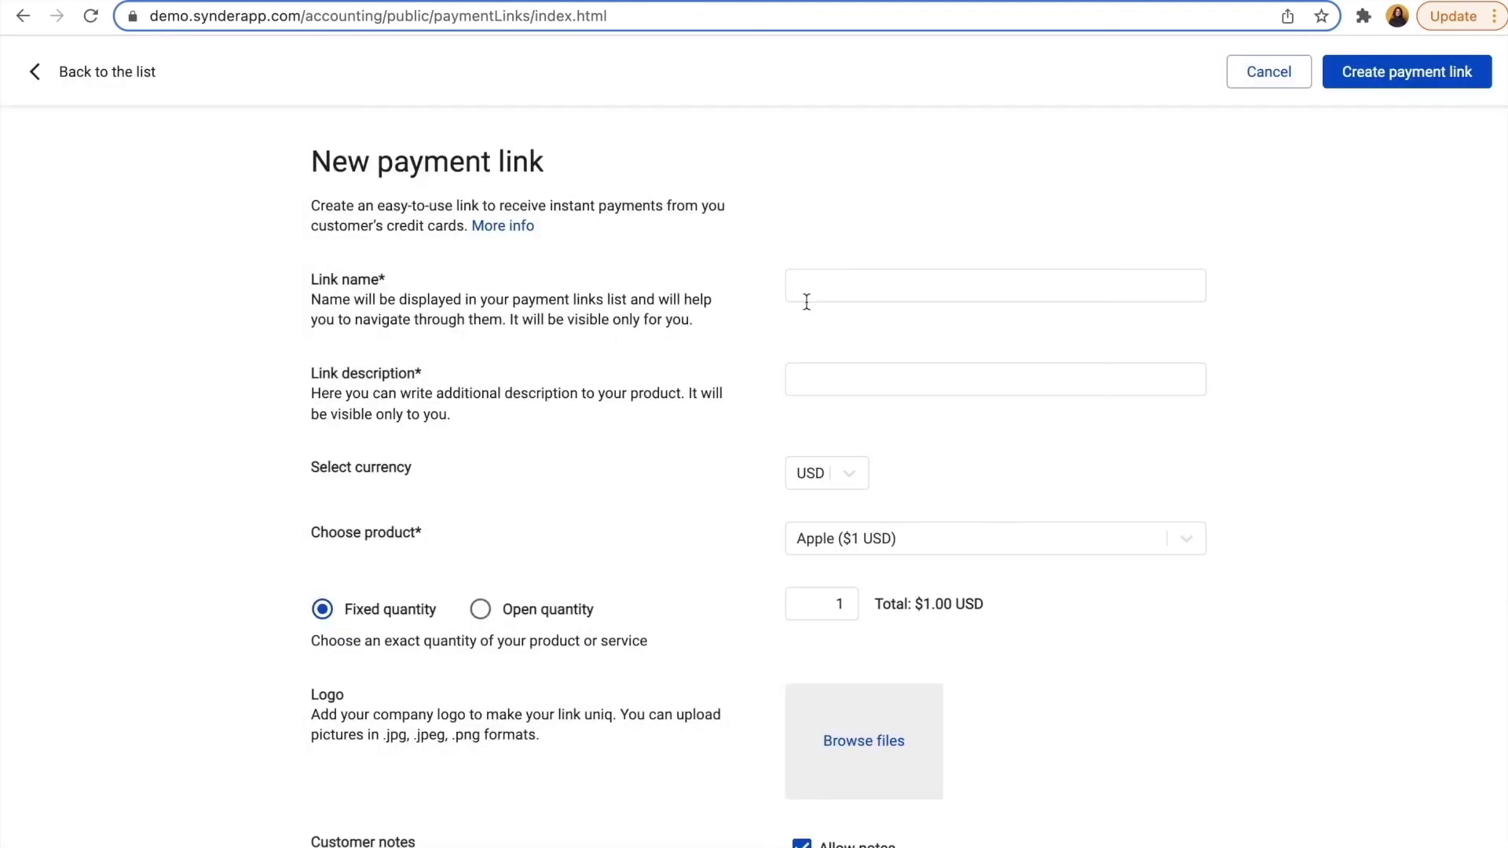
{"action": "left_click", "coordinate": [834, 290]}
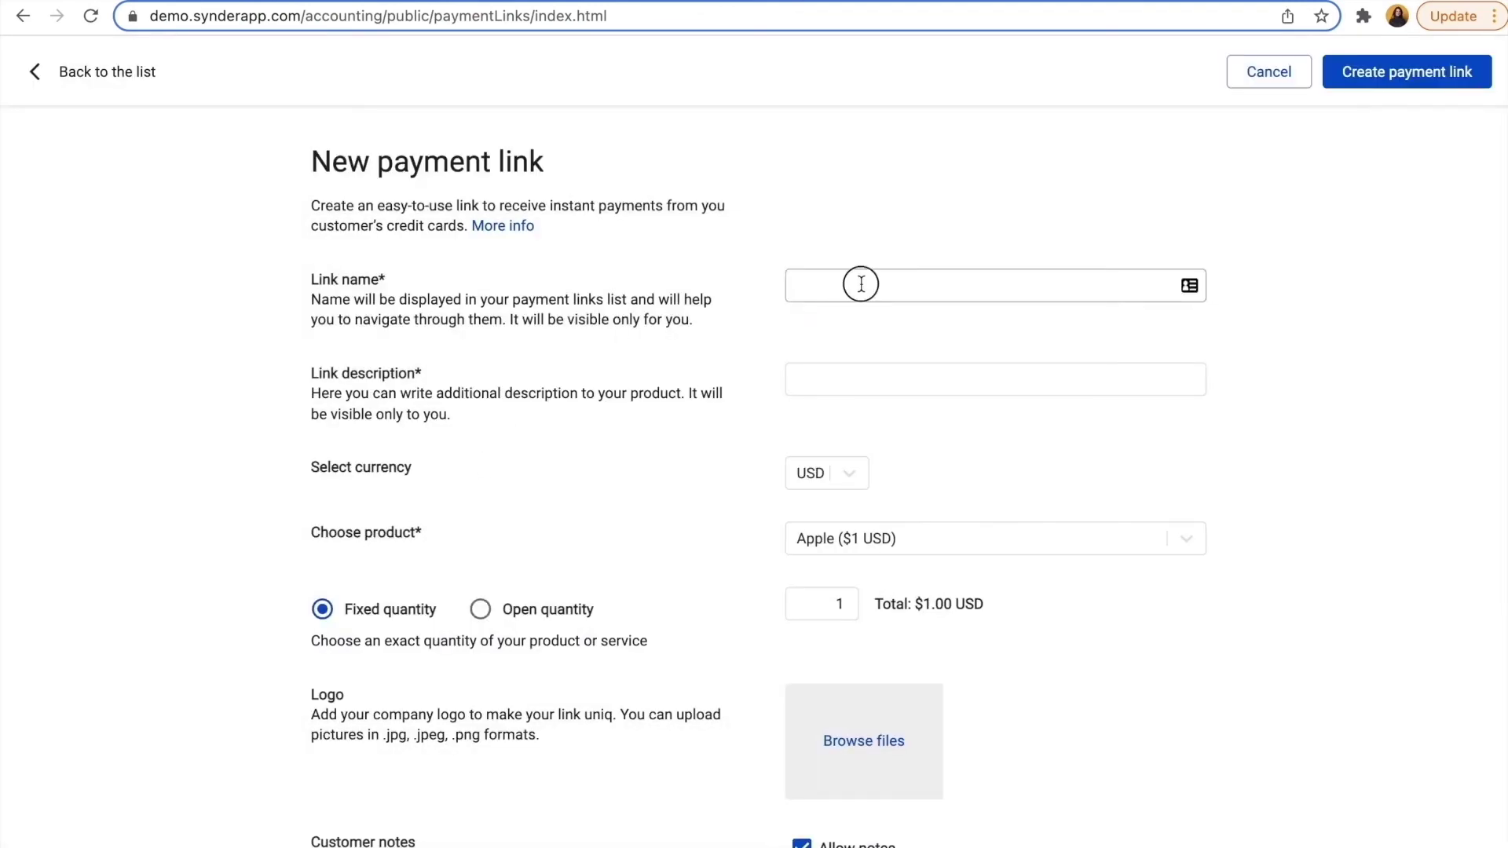
{"action": "left_click", "coordinate": [860, 284]}
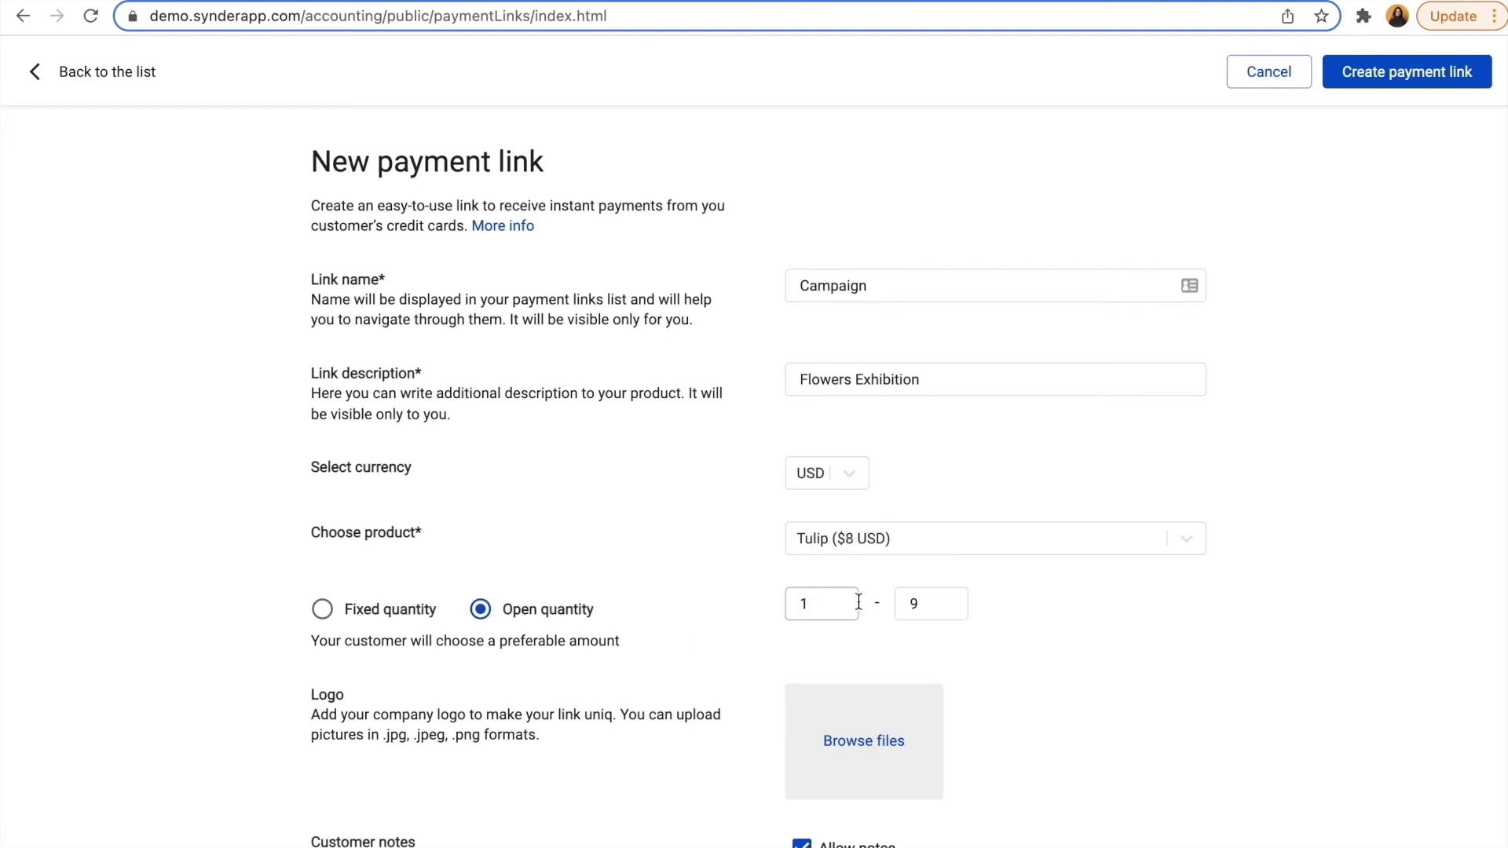
Set the link to a fixed quantity of 1 and create the Campaign payment link.
{"action": "left_click_drag", "start_coordinate": [858, 602], "coordinate": [780, 607]}
{"action": "left_click", "coordinate": [318, 611]}
{"action": "left_click", "coordinate": [830, 605]}
{"action": "type", "text": "8"}
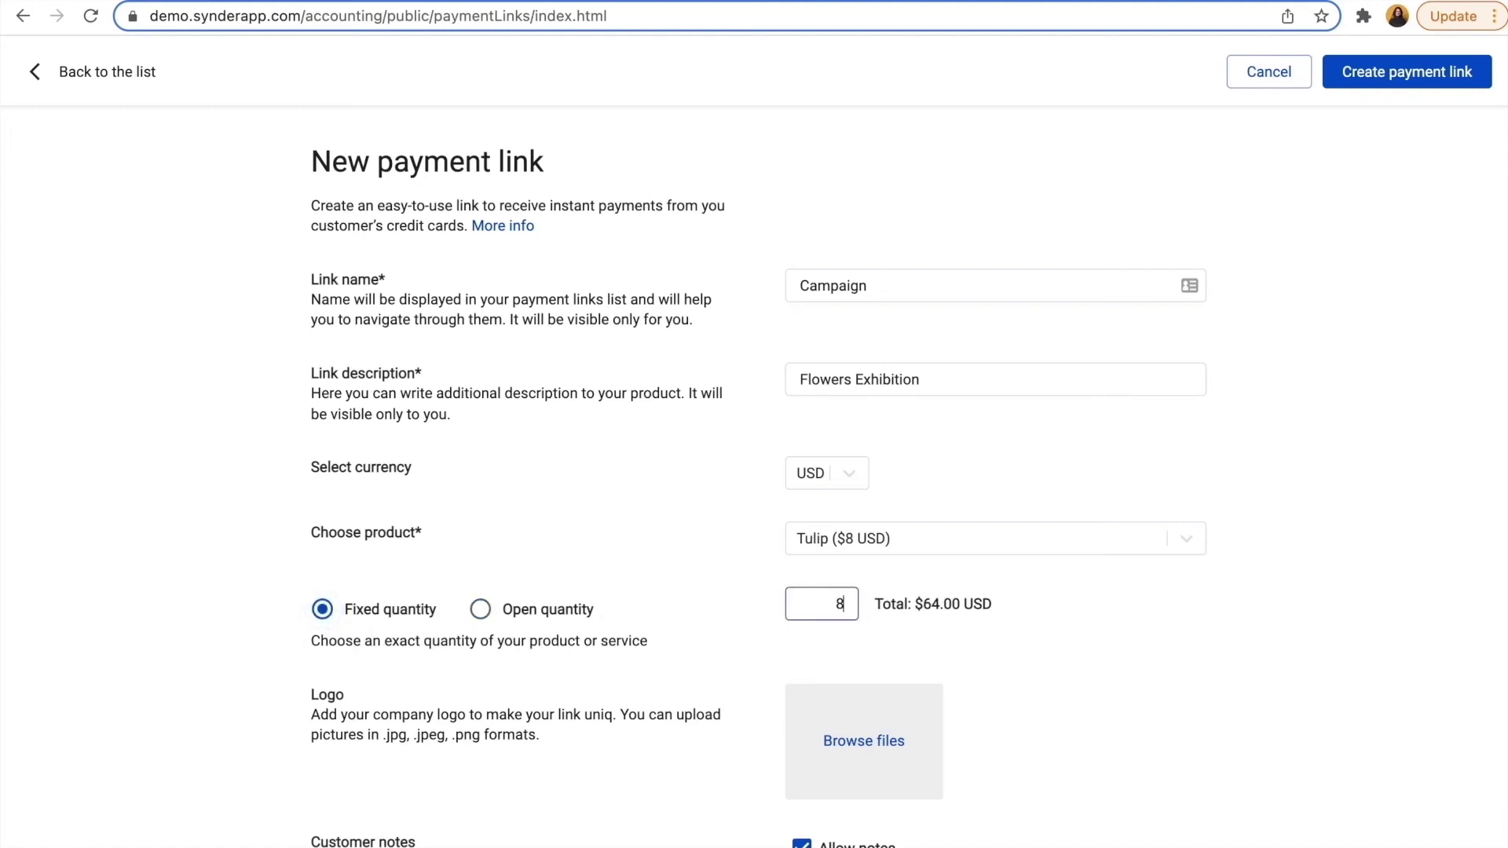
{"action": "key", "text": "BackSpace"}
{"action": "type", "text": "1"}
{"action": "scroll", "coordinate": [942, 667], "scroll_direction": "down", "scroll_amount": 2}
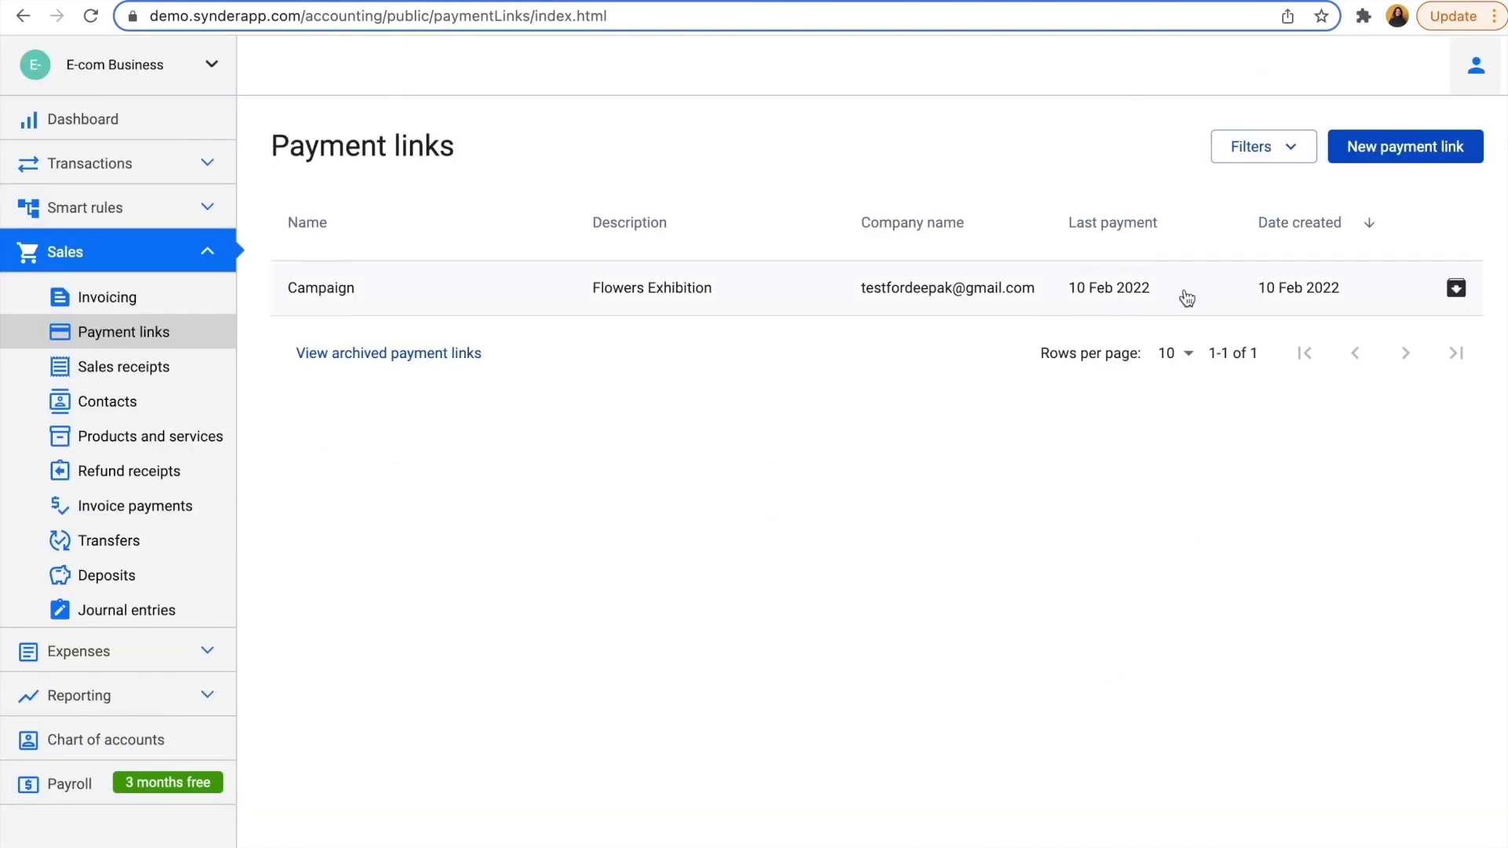
{"action": "left_click", "coordinate": [1184, 296]}
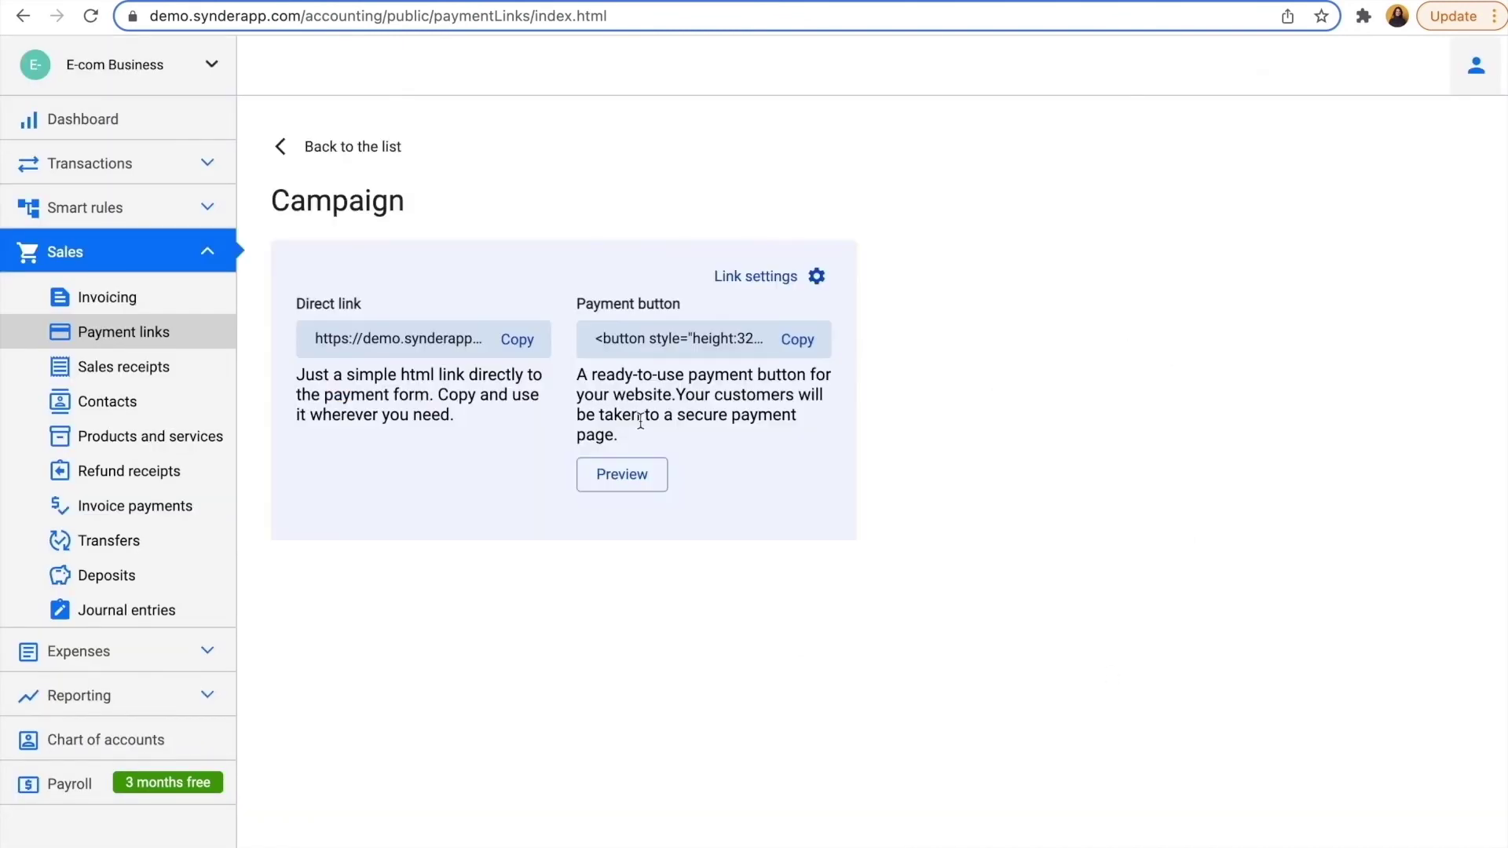
Copy the Campaign direct link and open its $8.00 Tulip payment form in a new tab.
{"action": "left_click", "coordinate": [515, 340]}
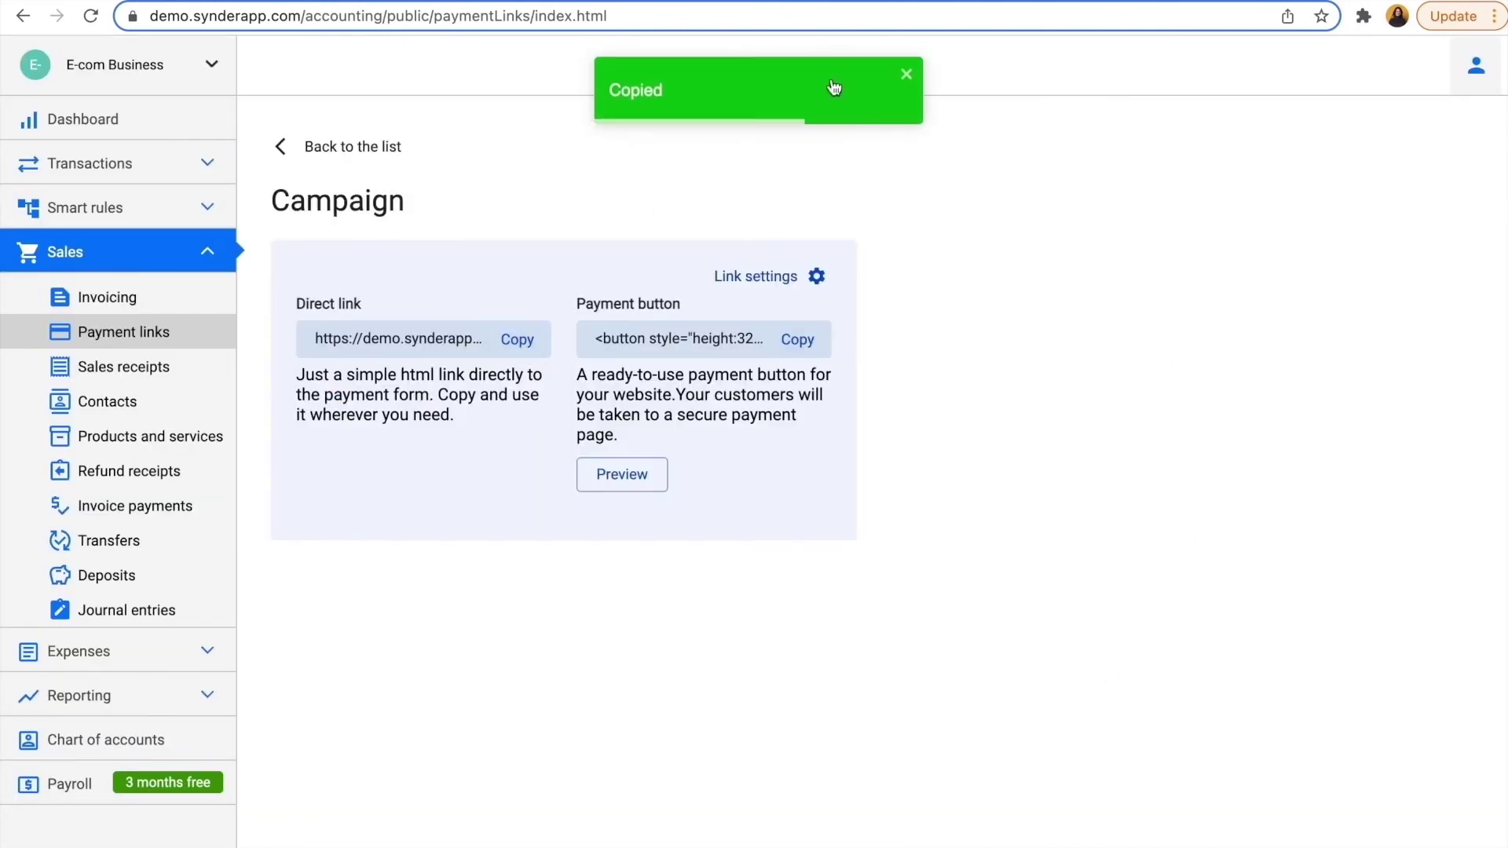
{"action": "key", "text": "ctrl+t"}
{"action": "key", "text": "ctrl+v"}
{"action": "key", "text": "Return"}
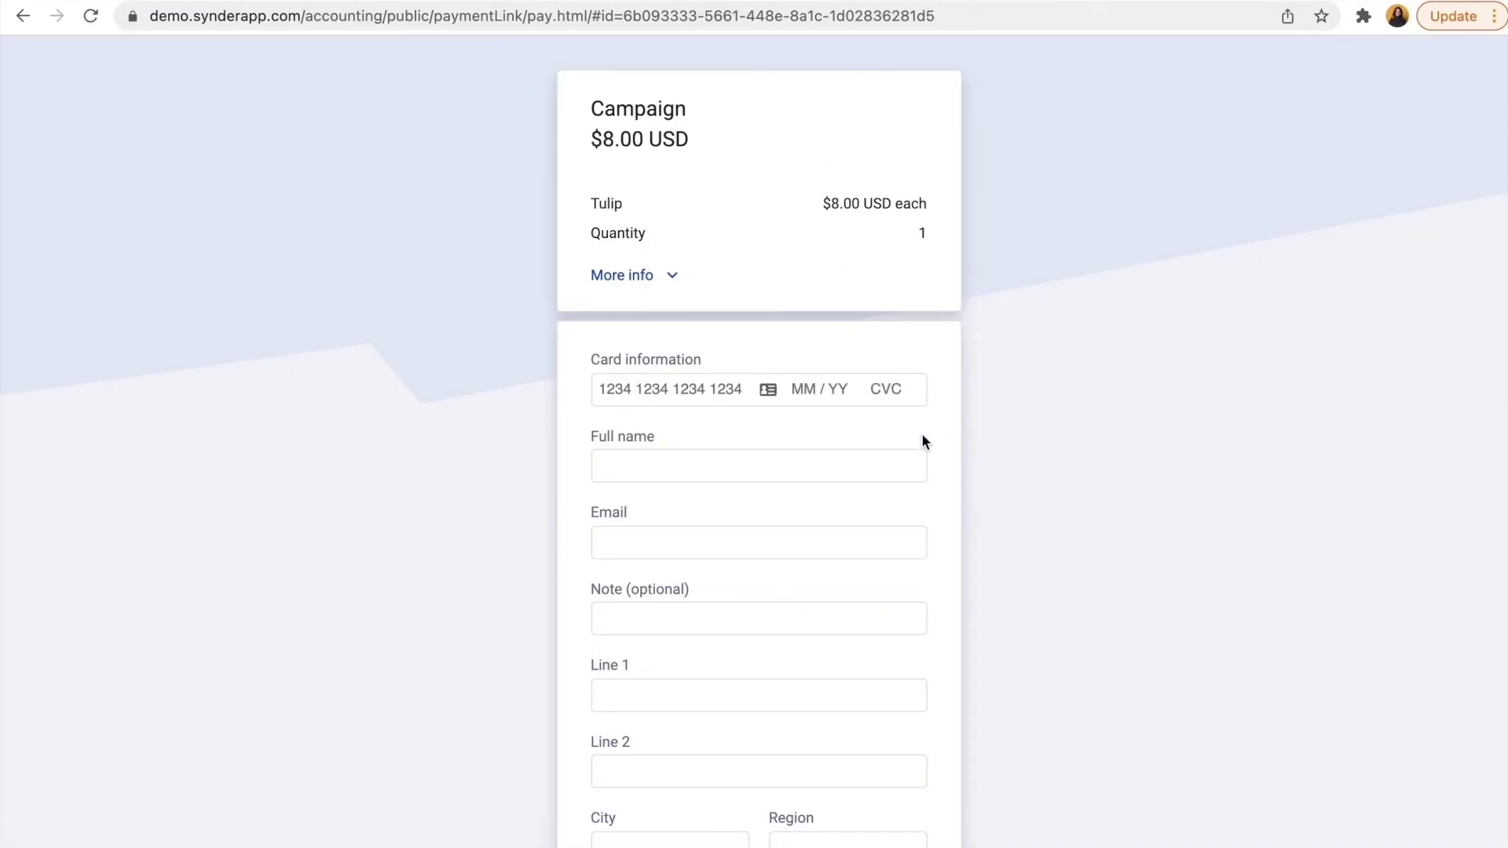
{"action": "scroll", "coordinate": [710, 495], "scroll_direction": "down", "scroll_amount": 4}
{"action": "scroll", "coordinate": [741, 717], "scroll_direction": "up", "scroll_amount": 4}
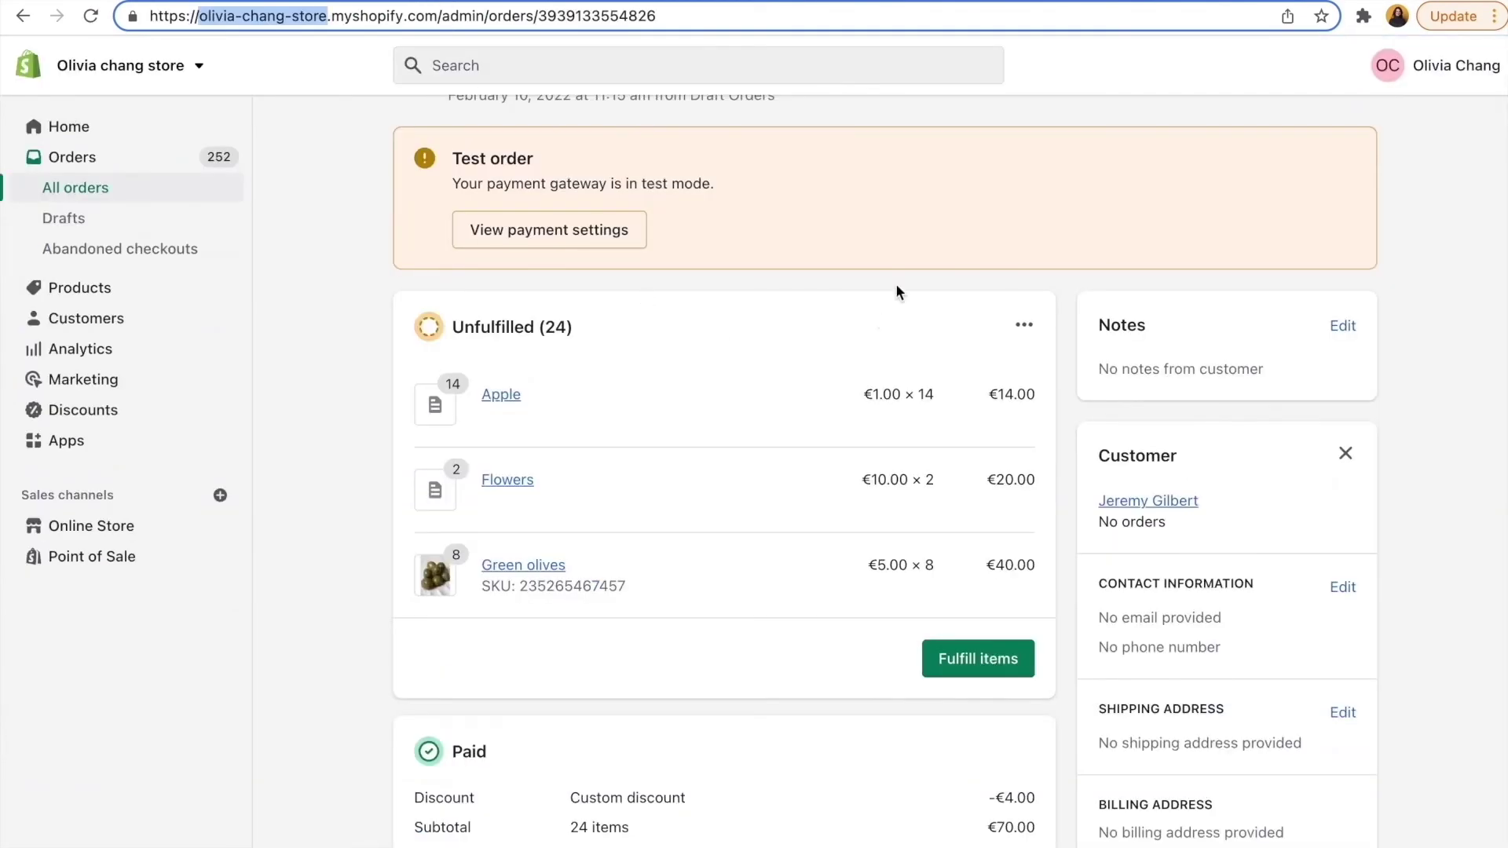
Scroll through Shopify order #1255 to review its Apple, Flowers and Green olives items and €78.00 total.
{"action": "scroll", "coordinate": [874, 202], "scroll_direction": "up", "scroll_amount": 1}
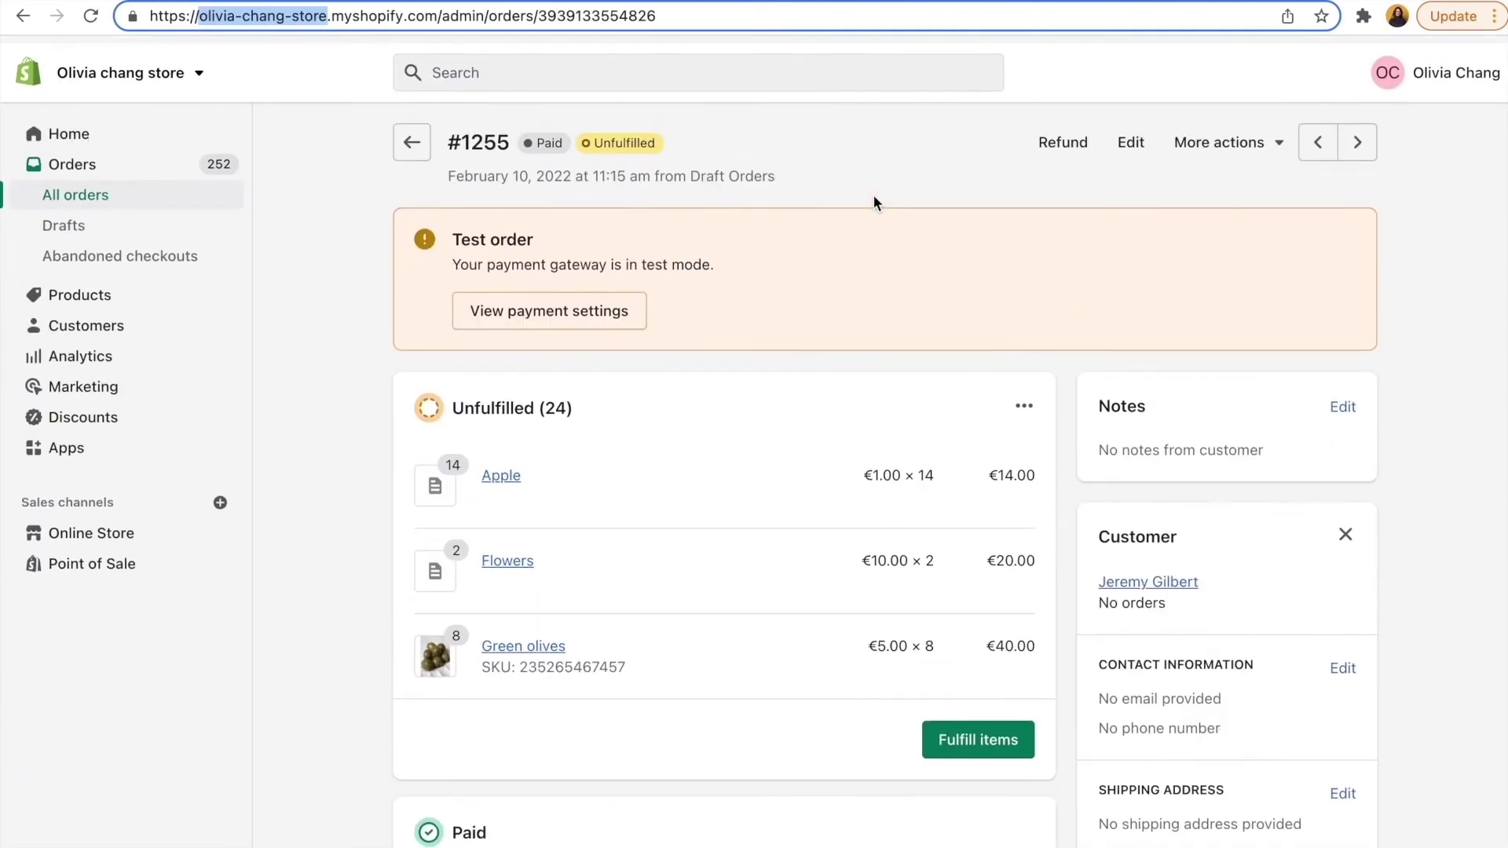
{"action": "scroll", "coordinate": [628, 606], "scroll_direction": "down", "scroll_amount": 4}
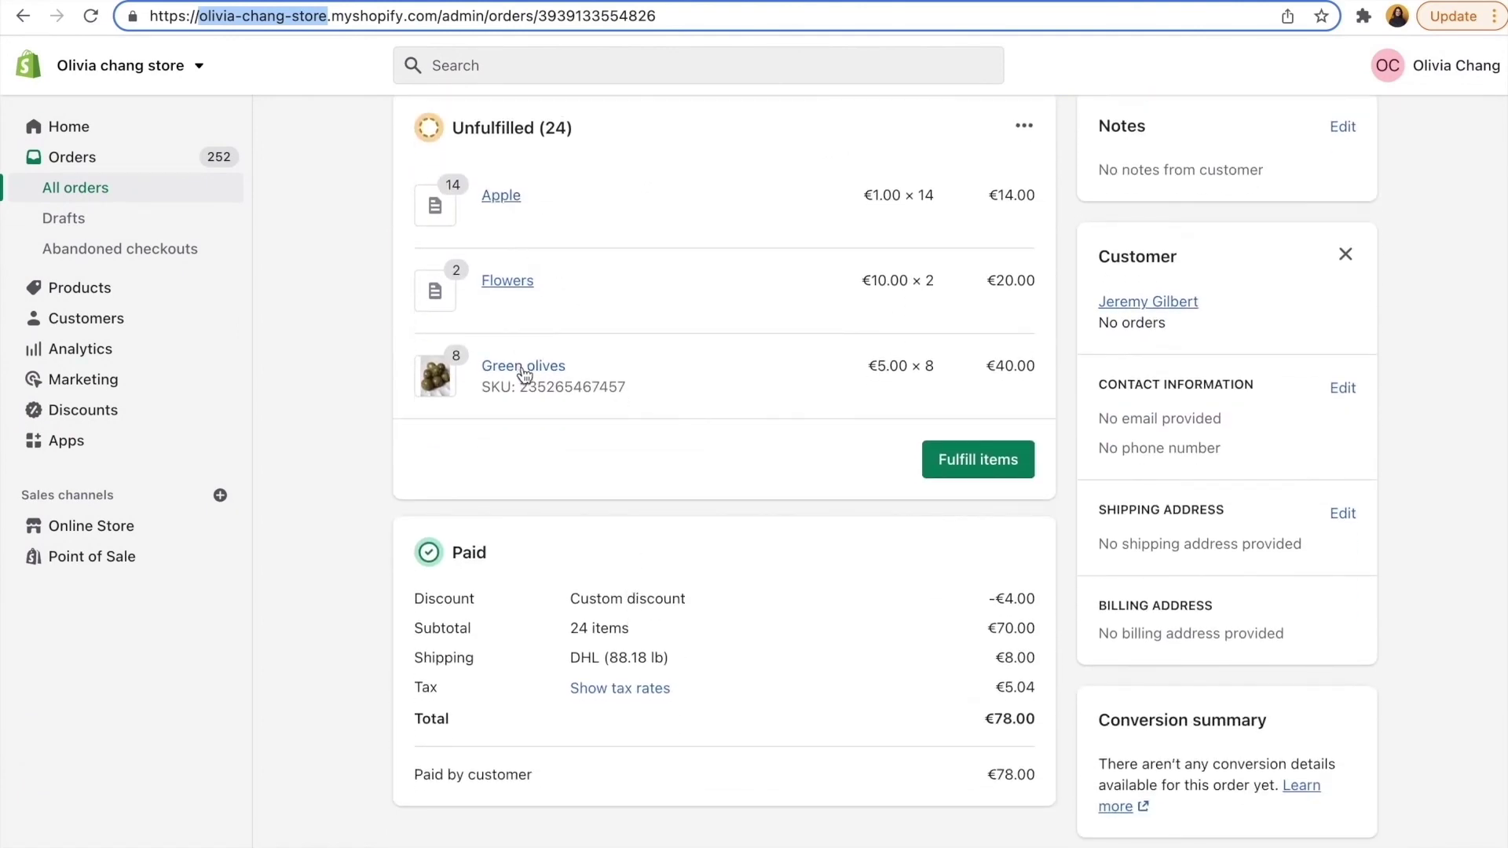
{"action": "scroll", "coordinate": [731, 482], "scroll_direction": "down", "scroll_amount": 2}
{"action": "scroll", "coordinate": [731, 490], "scroll_direction": "down", "scroll_amount": 1}
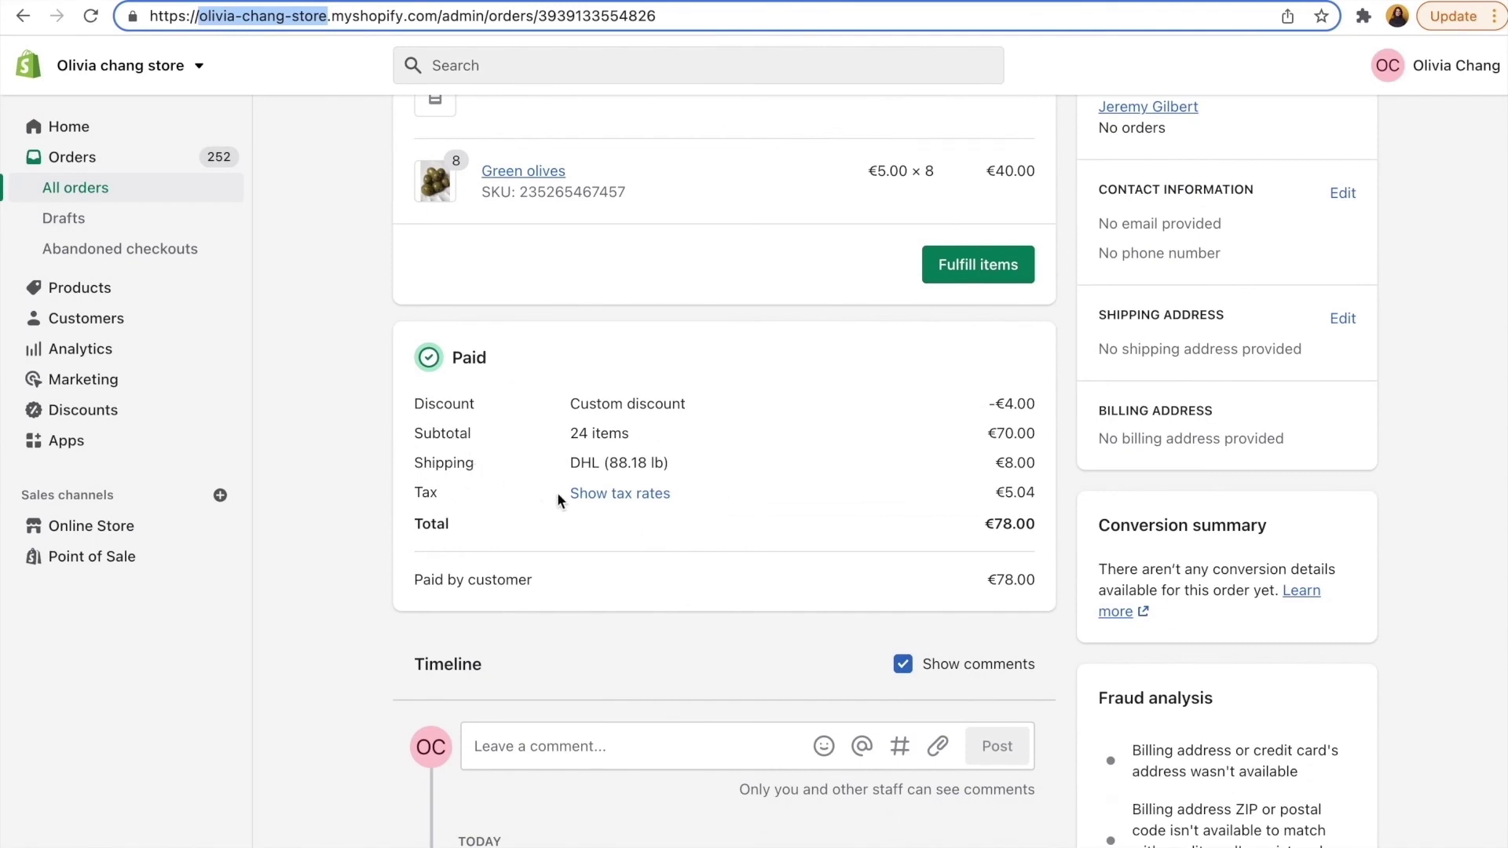
{"action": "scroll", "coordinate": [837, 506], "scroll_direction": "down", "scroll_amount": 1}
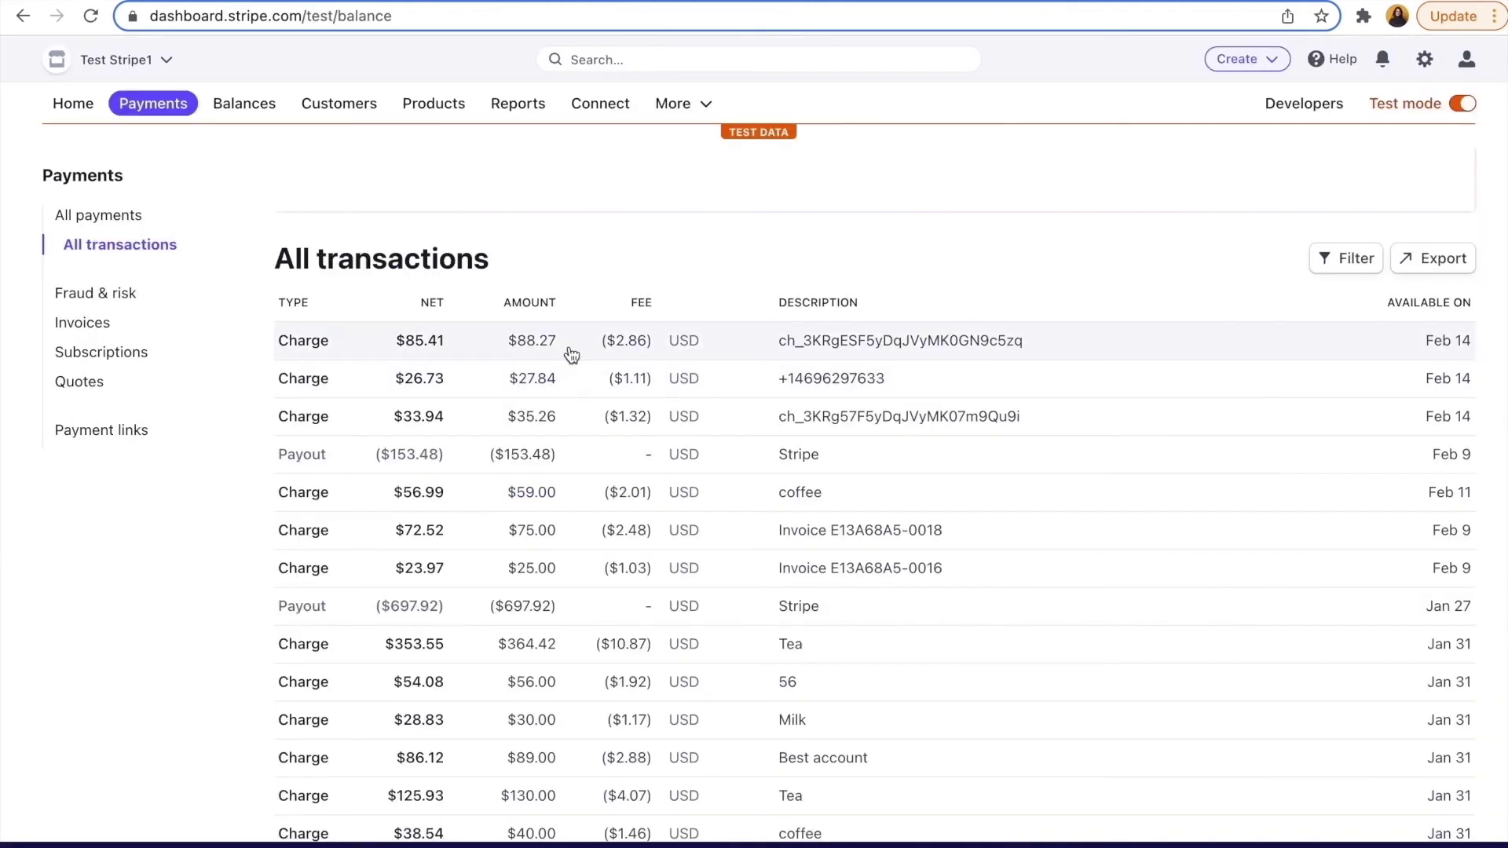
Open the first Stripe charge to review its €78.00 to $88.27 USD conversion and fee.
{"action": "left_click", "coordinate": [471, 352]}
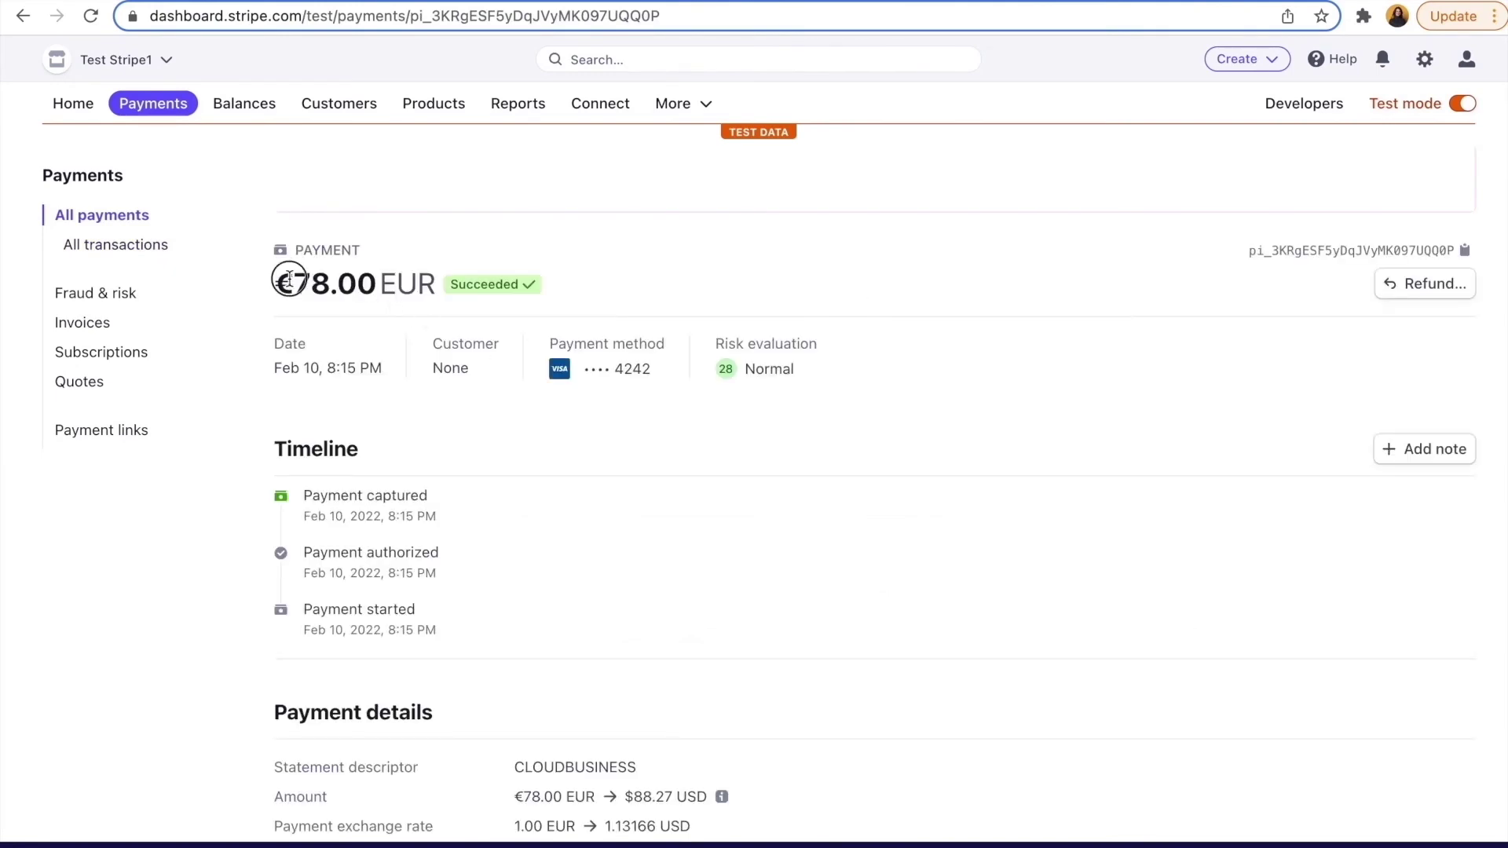
{"action": "left_click_drag", "start_coordinate": [293, 283], "coordinate": [417, 280]}
{"action": "left_click", "coordinate": [621, 505]}
{"action": "scroll", "coordinate": [621, 507], "scroll_direction": "down", "scroll_amount": 4}
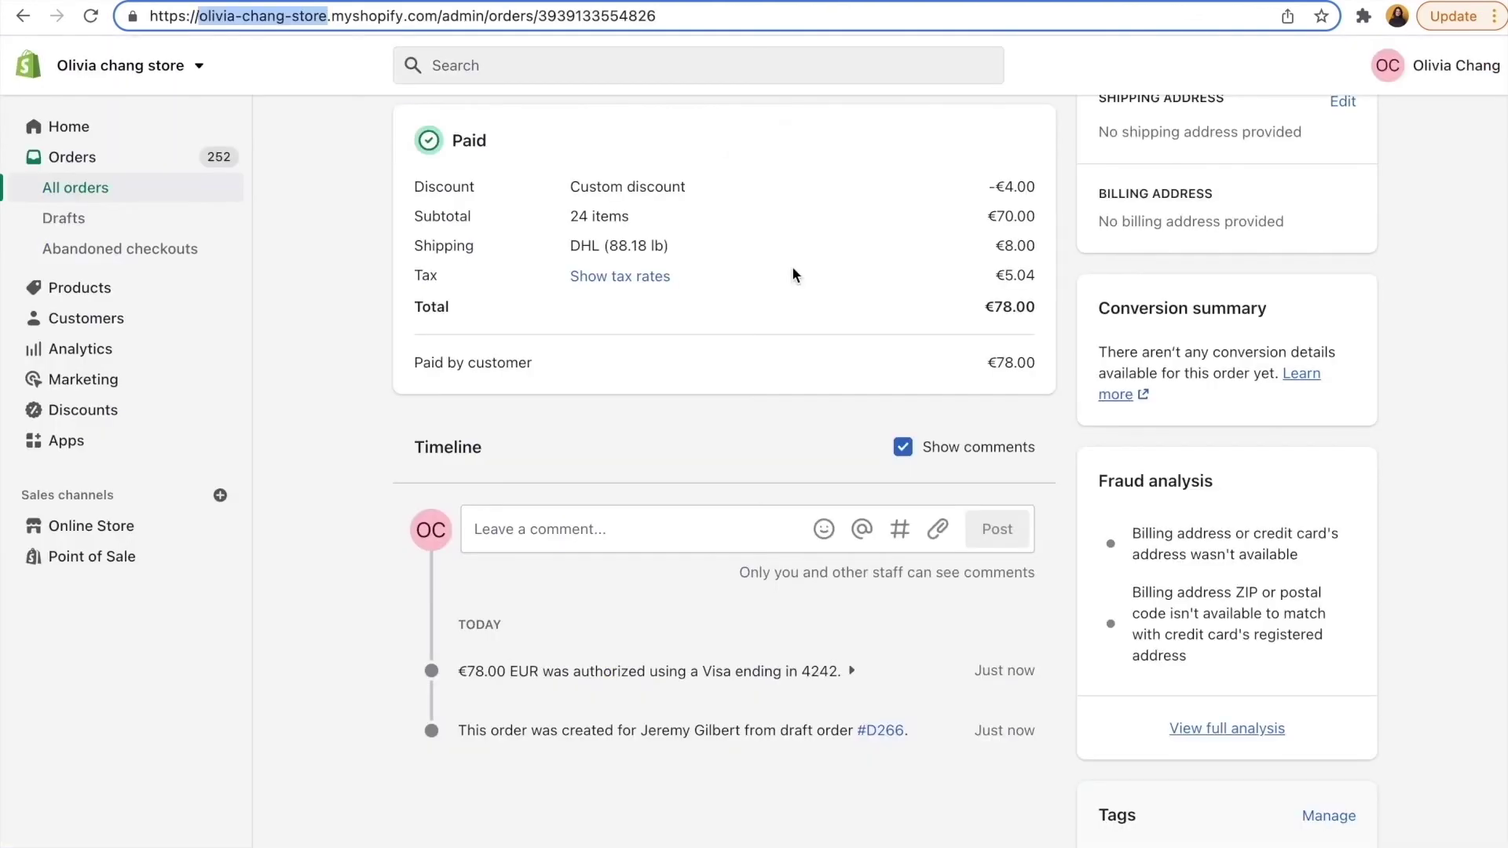
{"action": "scroll", "coordinate": [949, 412], "scroll_direction": "up", "scroll_amount": 8}
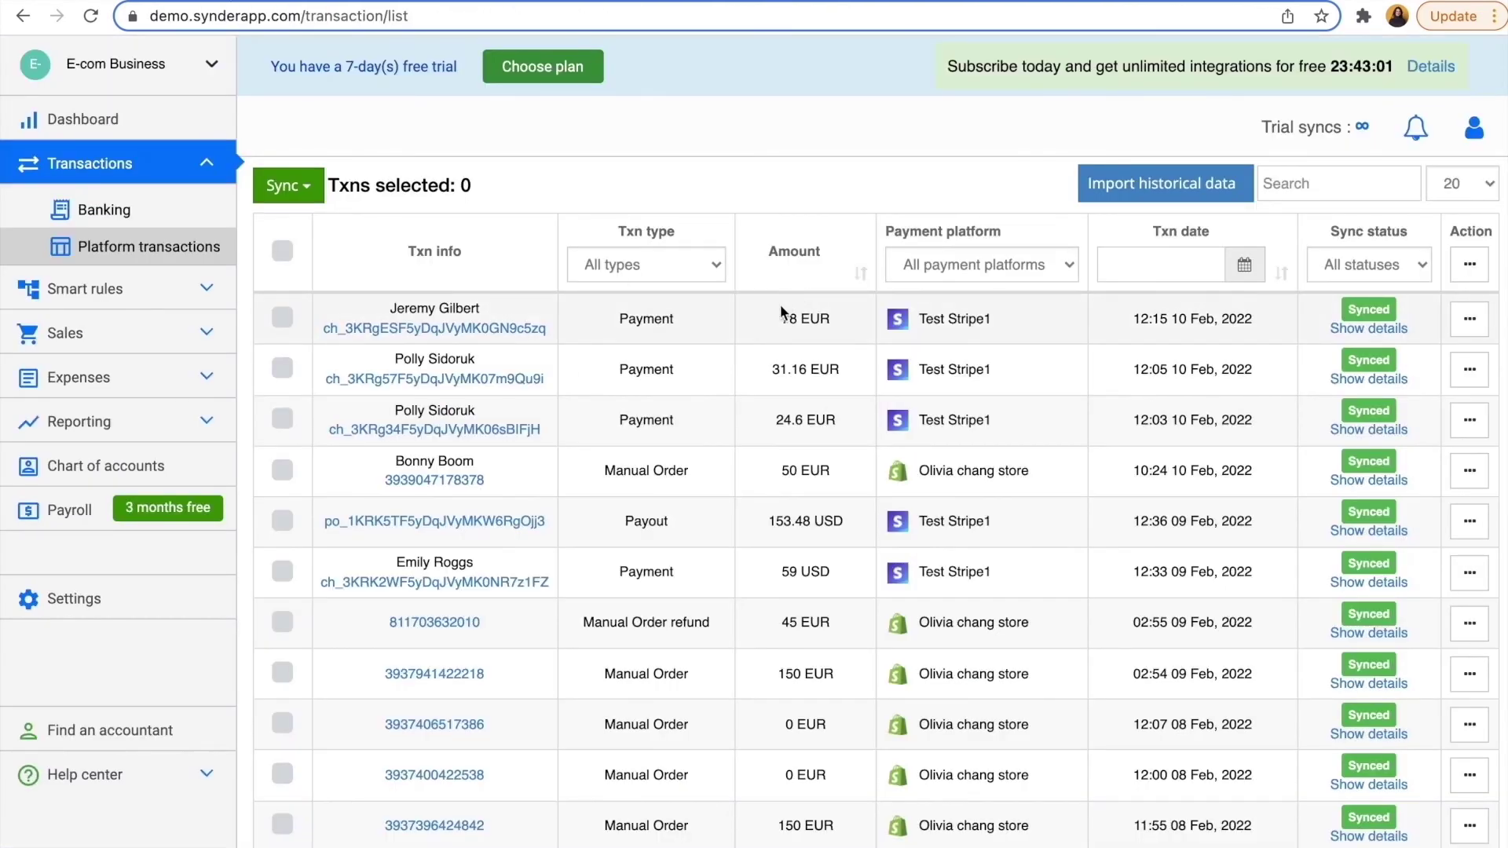
Open the 78 EUR payment's sync details and review sales receipt 1255 totalling €78.00, then close it.
{"action": "left_click", "coordinate": [1355, 329]}
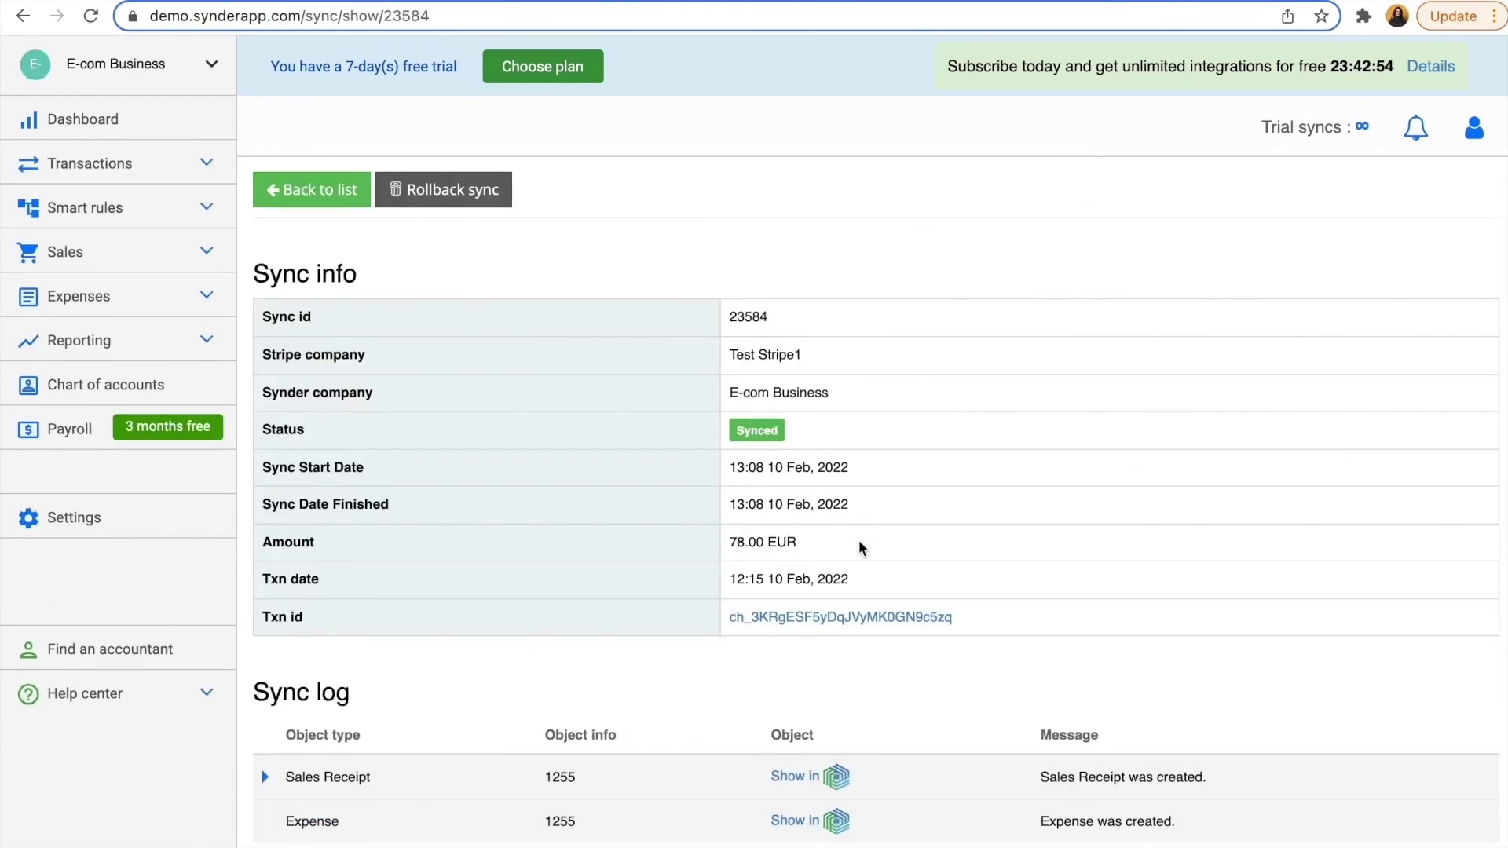
{"action": "left_click", "coordinate": [791, 778]}
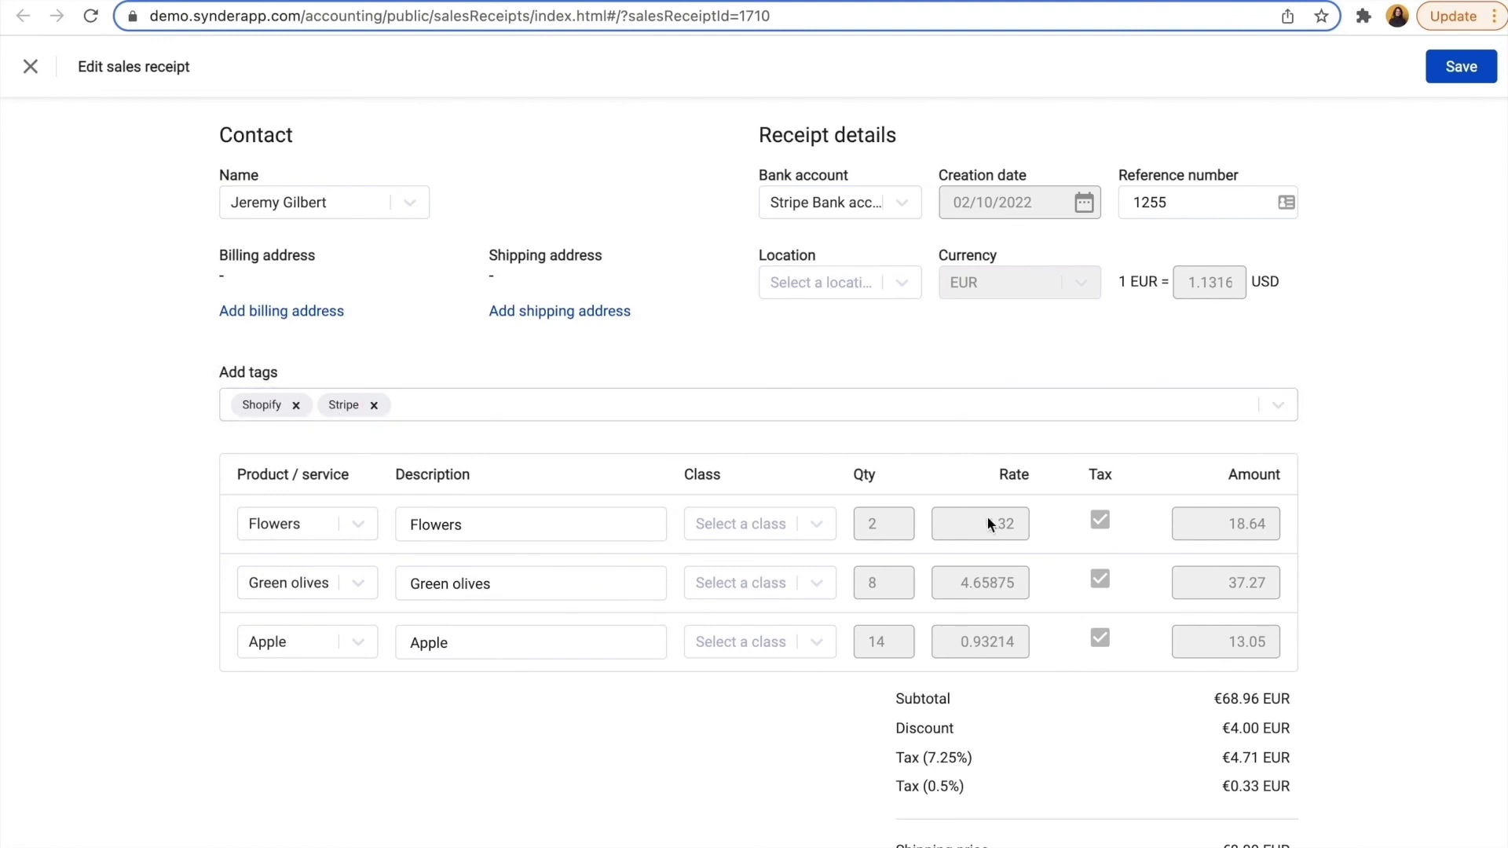
{"action": "scroll", "coordinate": [1060, 759], "scroll_direction": "down", "scroll_amount": 2}
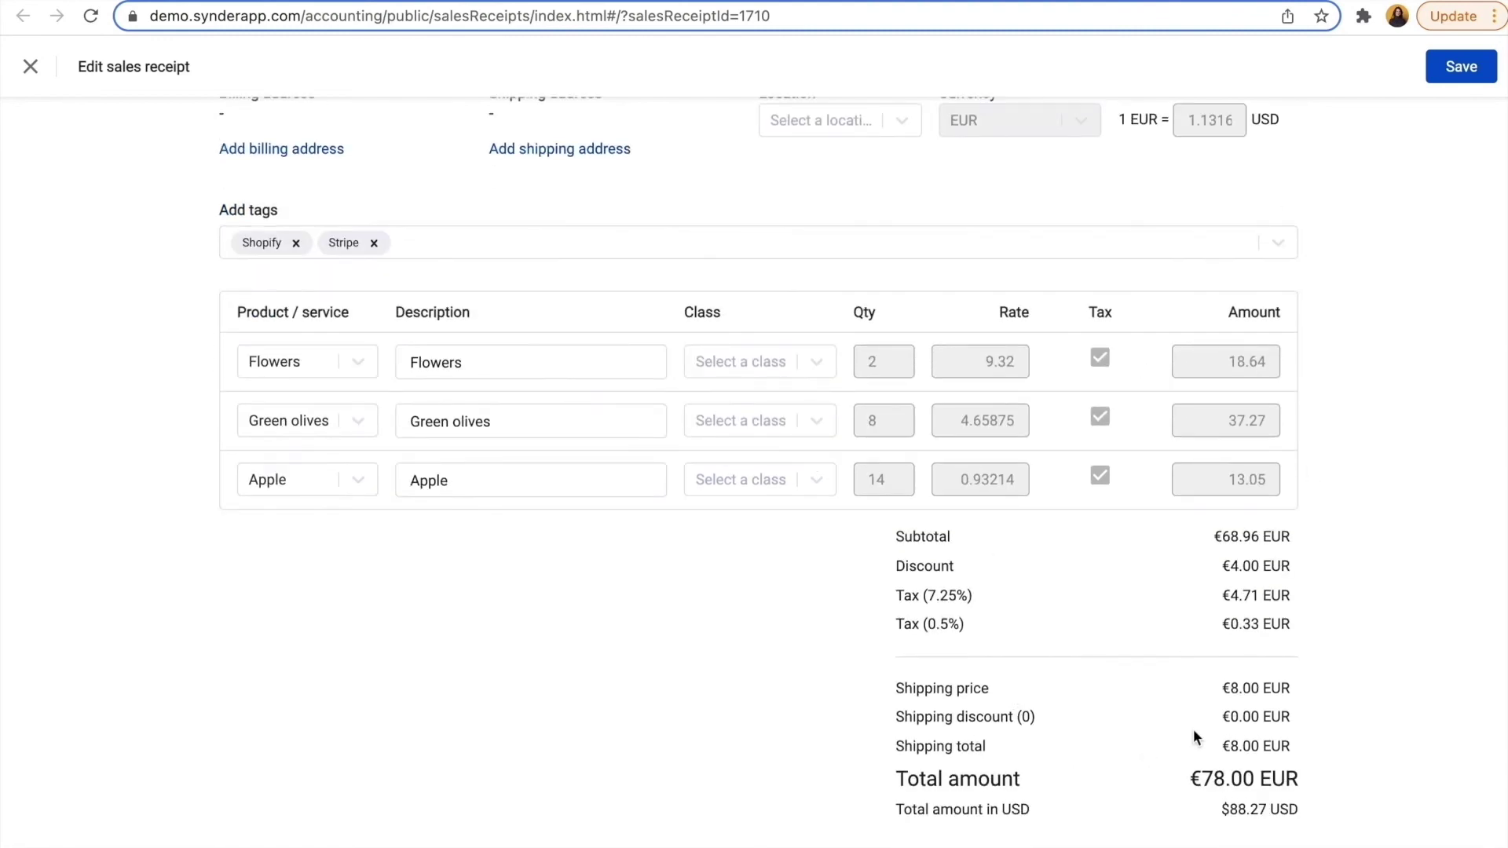
{"action": "scroll", "coordinate": [1321, 665], "scroll_direction": "down", "scroll_amount": 1}
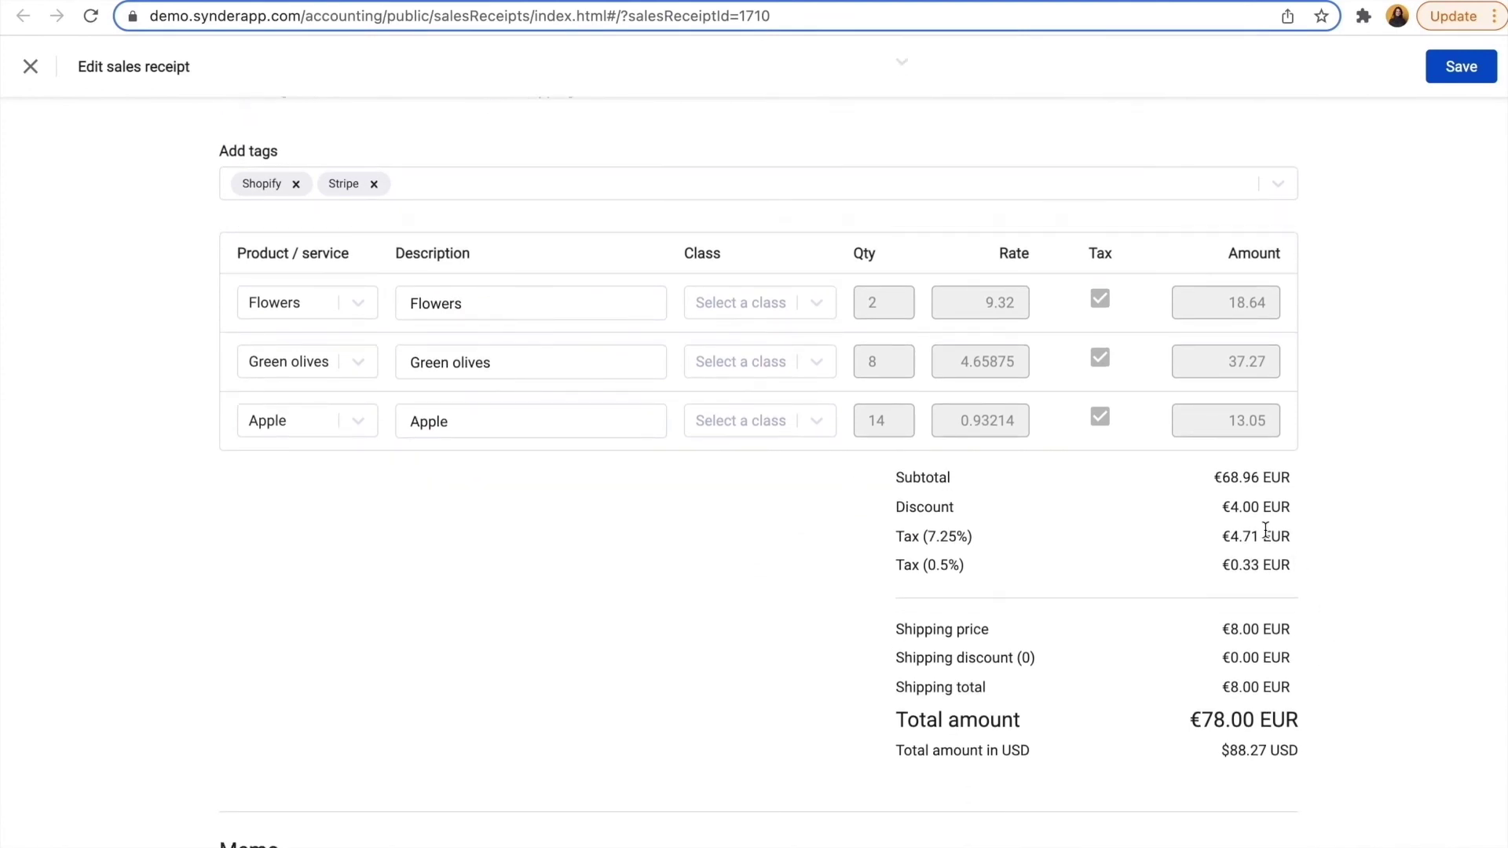
{"action": "scroll", "coordinate": [623, 503], "scroll_direction": "up", "scroll_amount": 3}
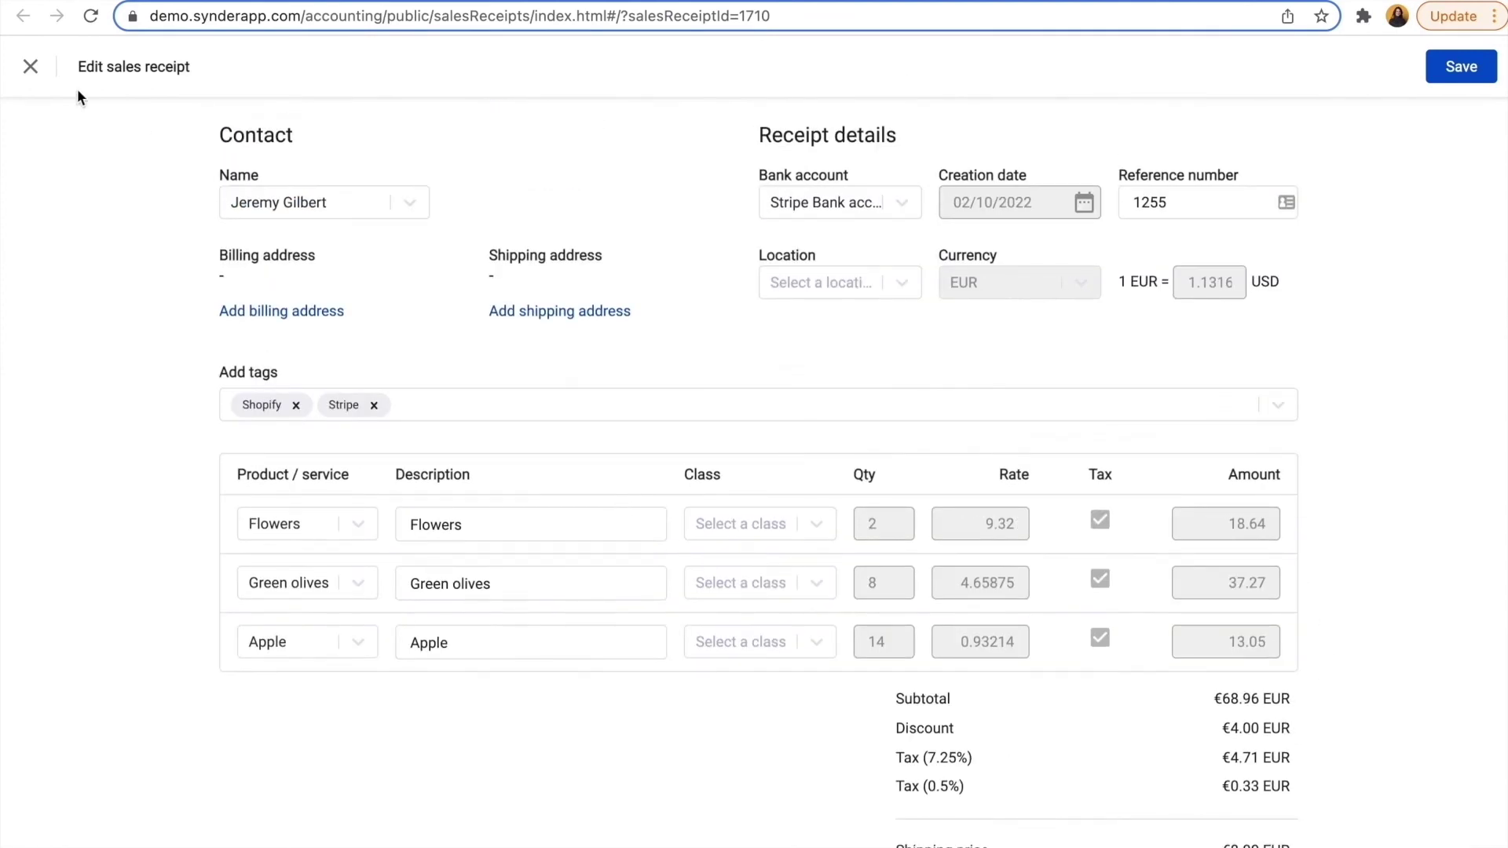
{"action": "left_click", "coordinate": [30, 66]}
{"action": "left_click", "coordinate": [229, 2]}
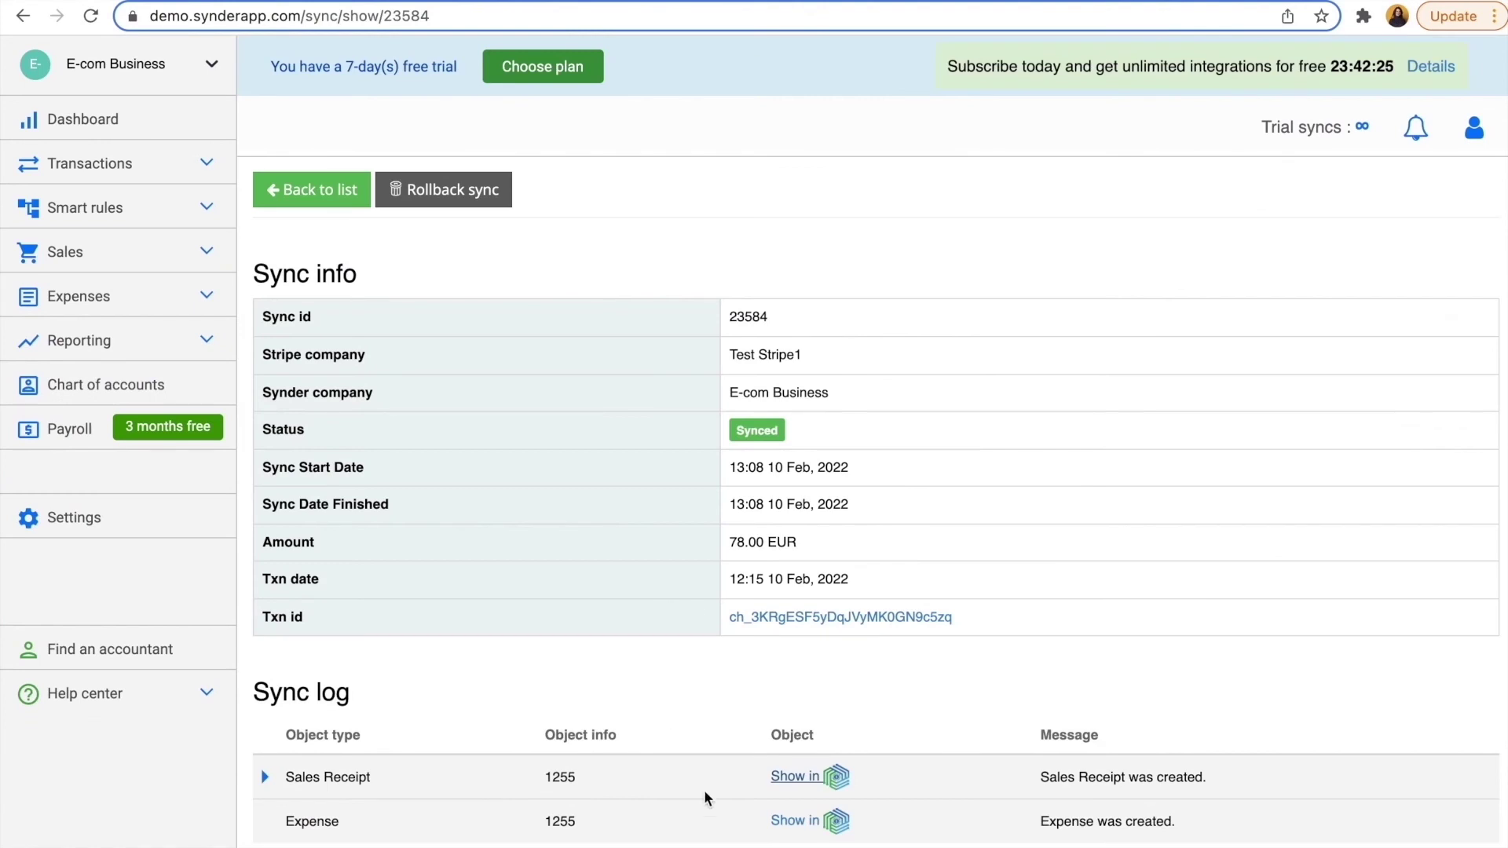
{"action": "left_click", "coordinate": [794, 821]}
{"action": "scroll", "coordinate": [538, 499], "scroll_direction": "up", "scroll_amount": 1}
{"action": "scroll", "coordinate": [539, 498], "scroll_direction": "down", "scroll_amount": 1}
Go to the Synder Dashboard showing the Profit and loss and Cash on hand charts for Feb 2022.
{"action": "left_click", "coordinate": [170, 128]}
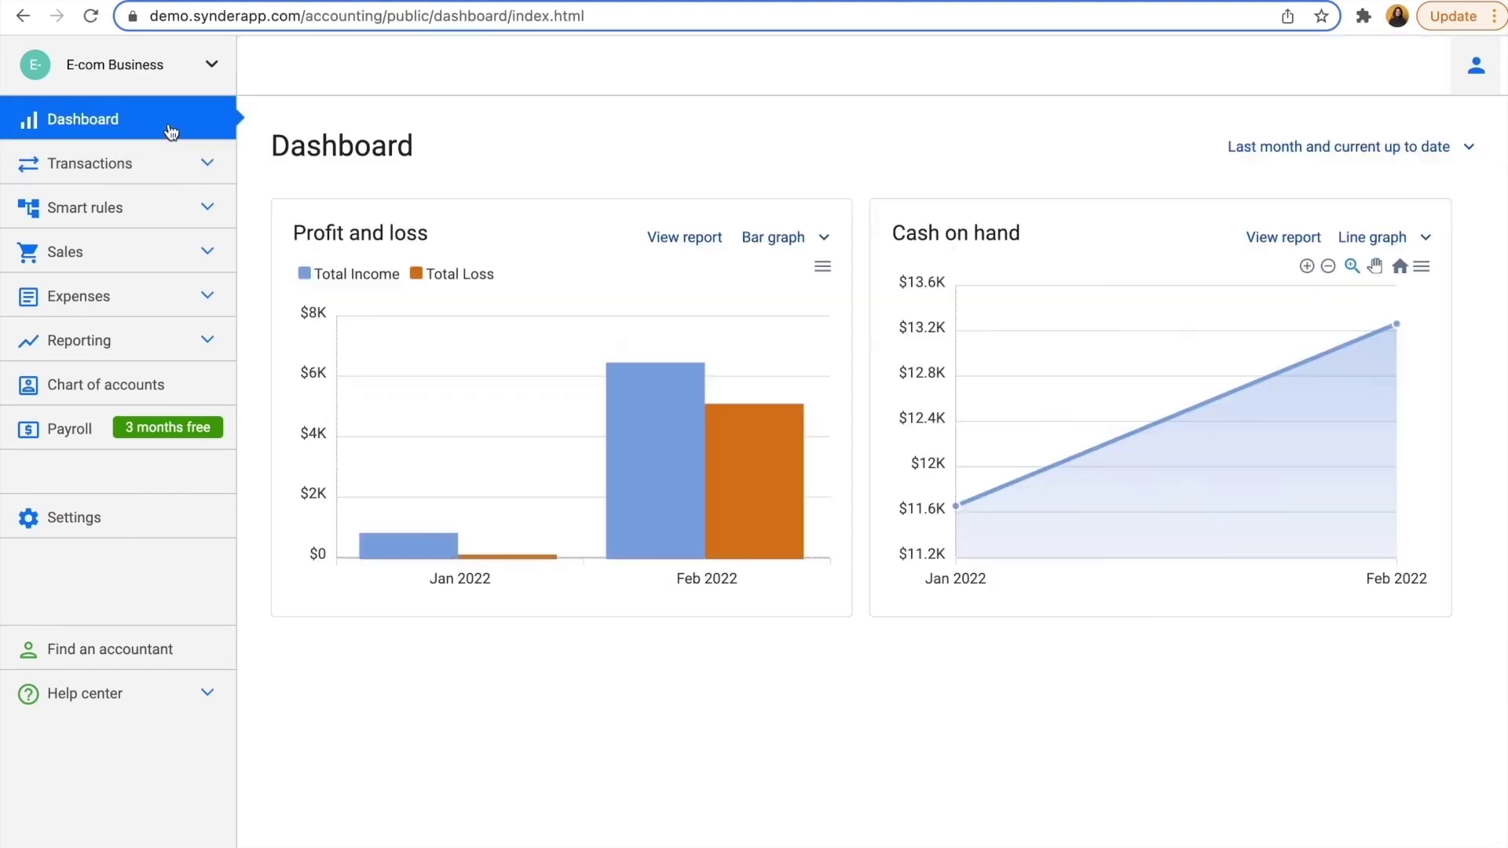